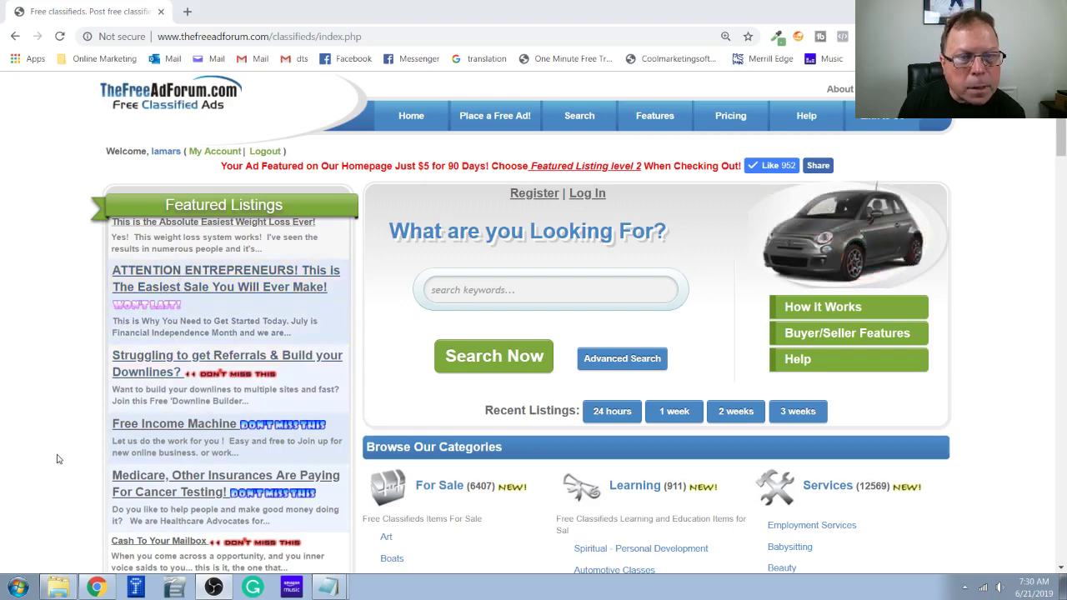
Scroll the home page's category directory past Autos and Real Estate to the Jobs section.
scroll(58, 458, "down", 2)
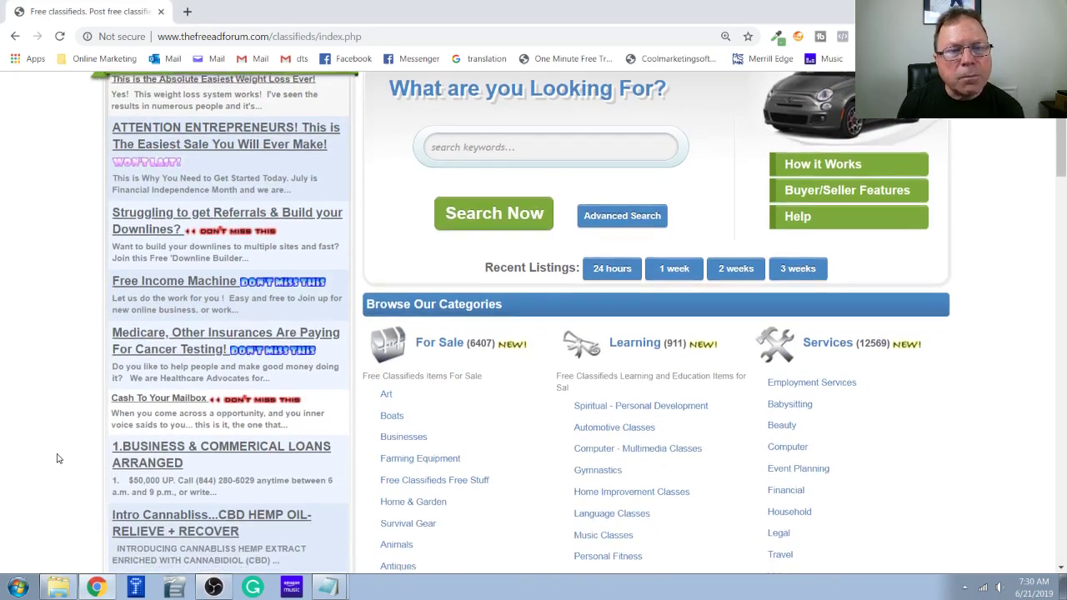
scroll(58, 458, "down", 1)
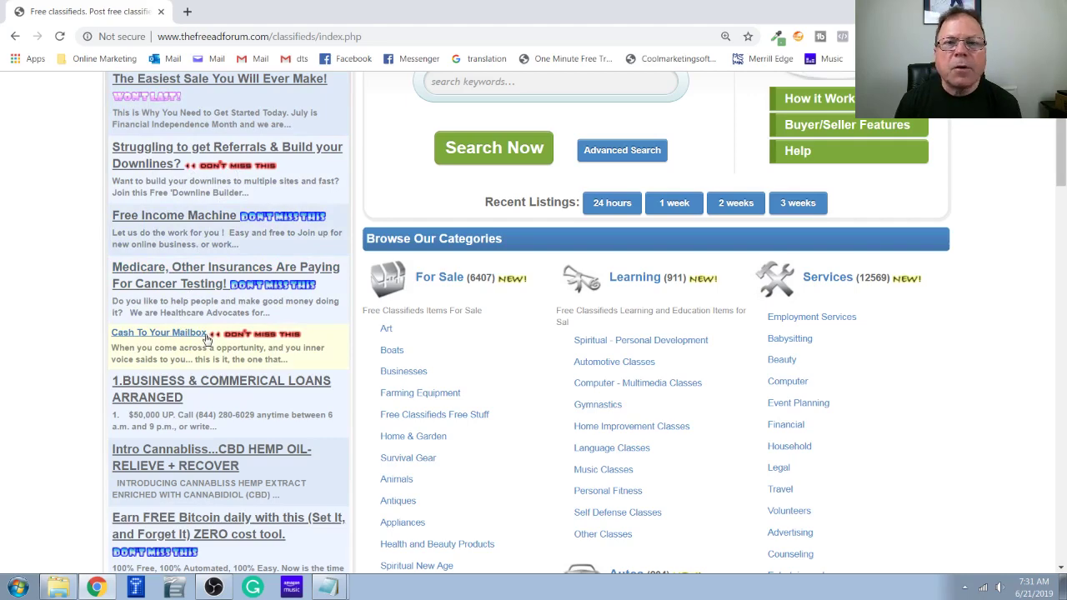
scroll(221, 332, "down", 2)
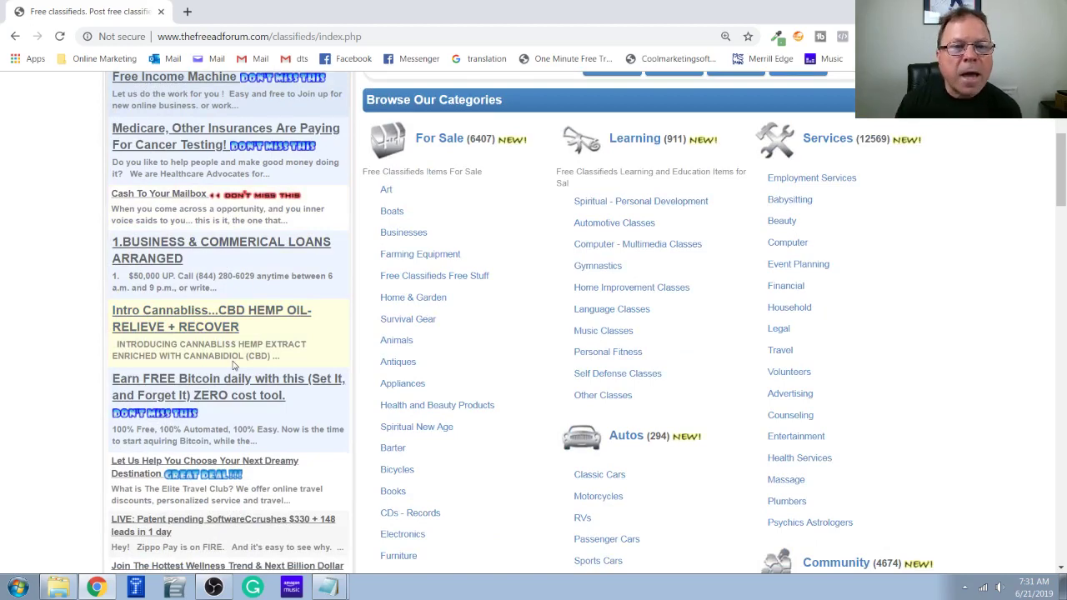
scroll(234, 365, "down", 1)
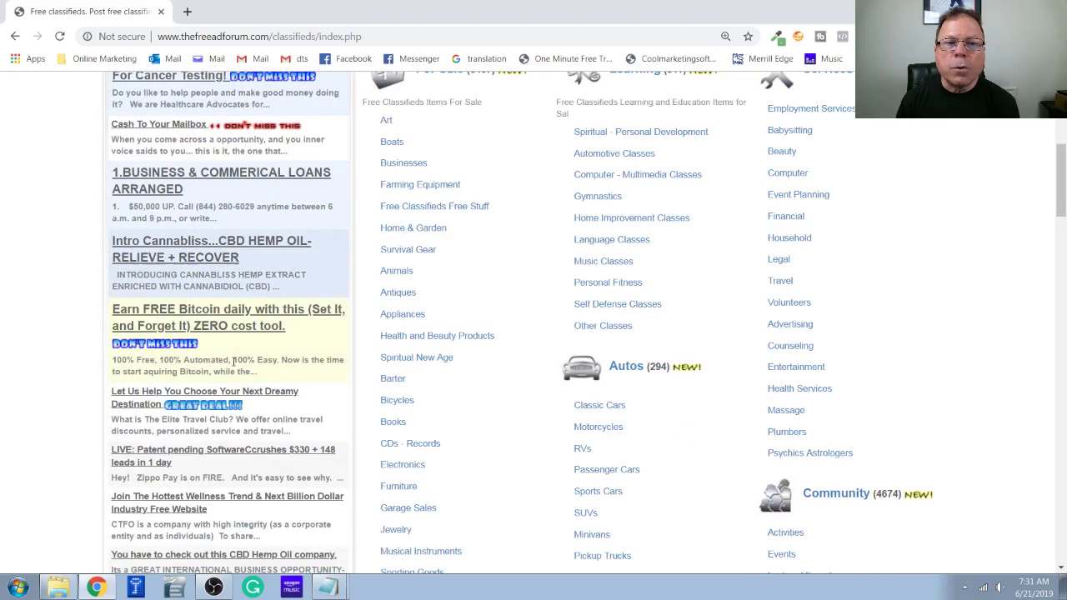
scroll(234, 361, "up", 3)
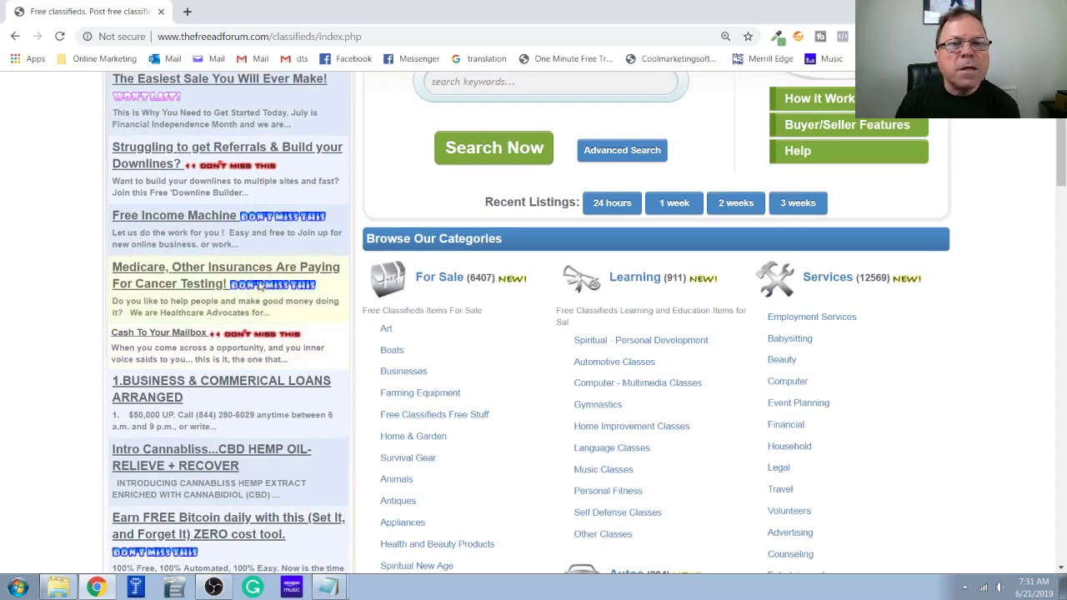
scroll(263, 267, "down", 2)
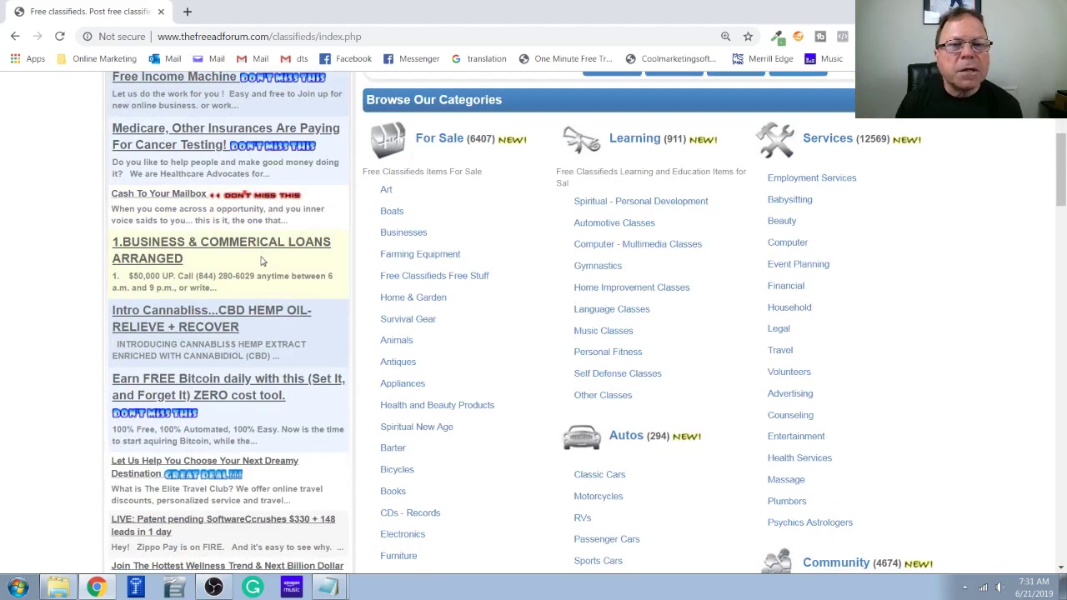
scroll(261, 261, "down", 1)
scroll(261, 261, "down", 2)
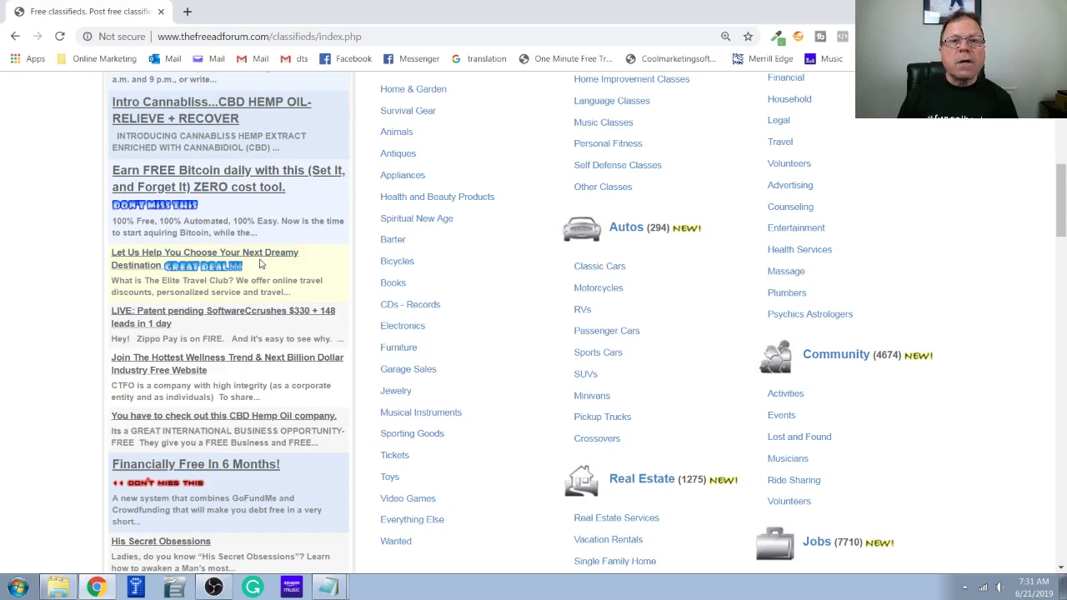
scroll(261, 263, "up", 2)
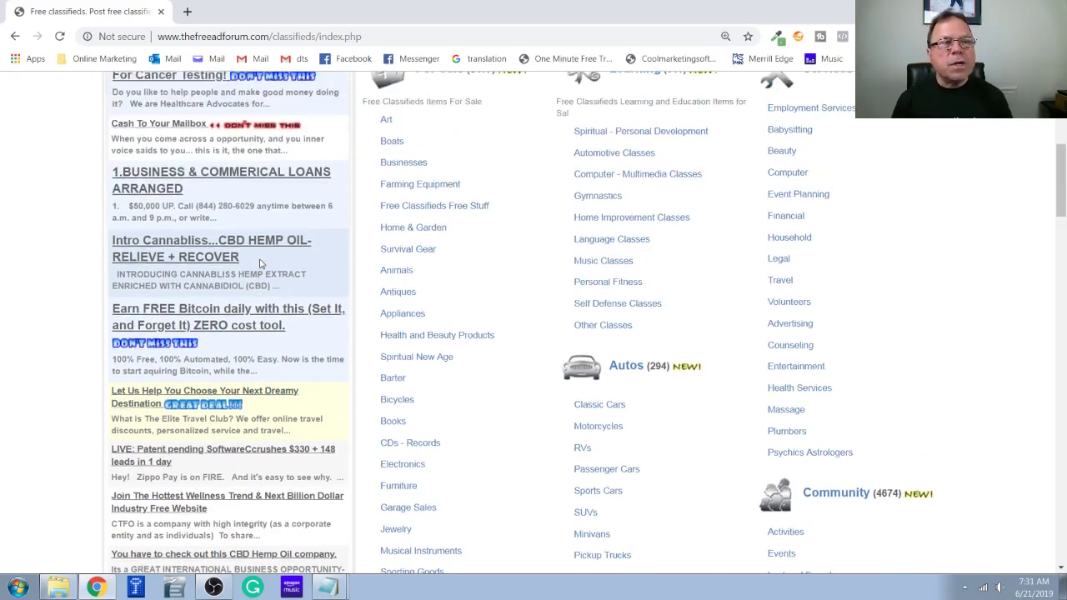
scroll(261, 263, "up", 1)
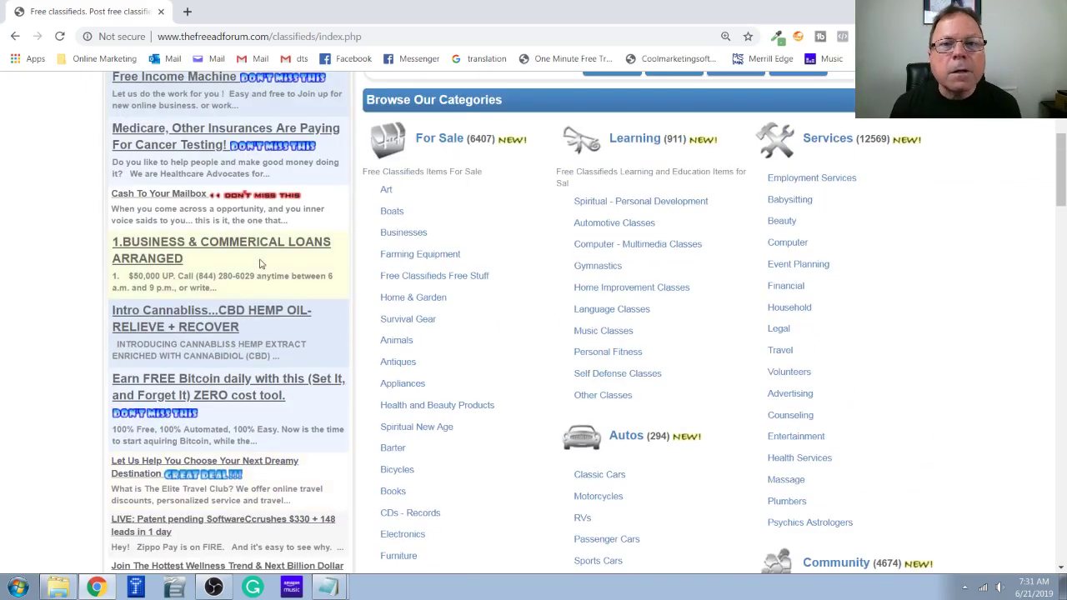
scroll(259, 264, "up", 3)
scroll(259, 263, "up", 2)
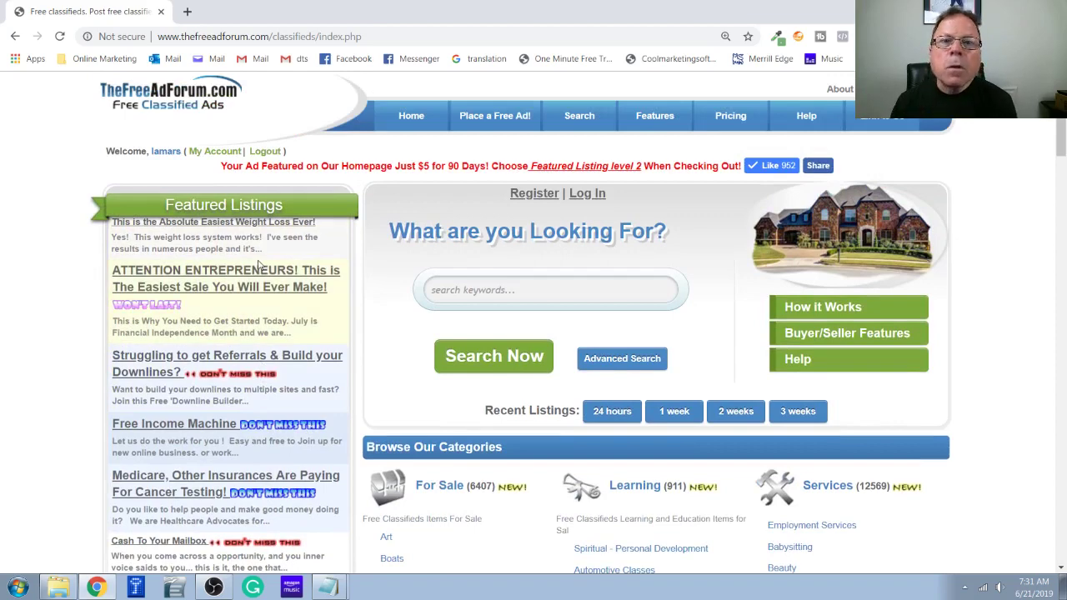
scroll(400, 256, "down", 3)
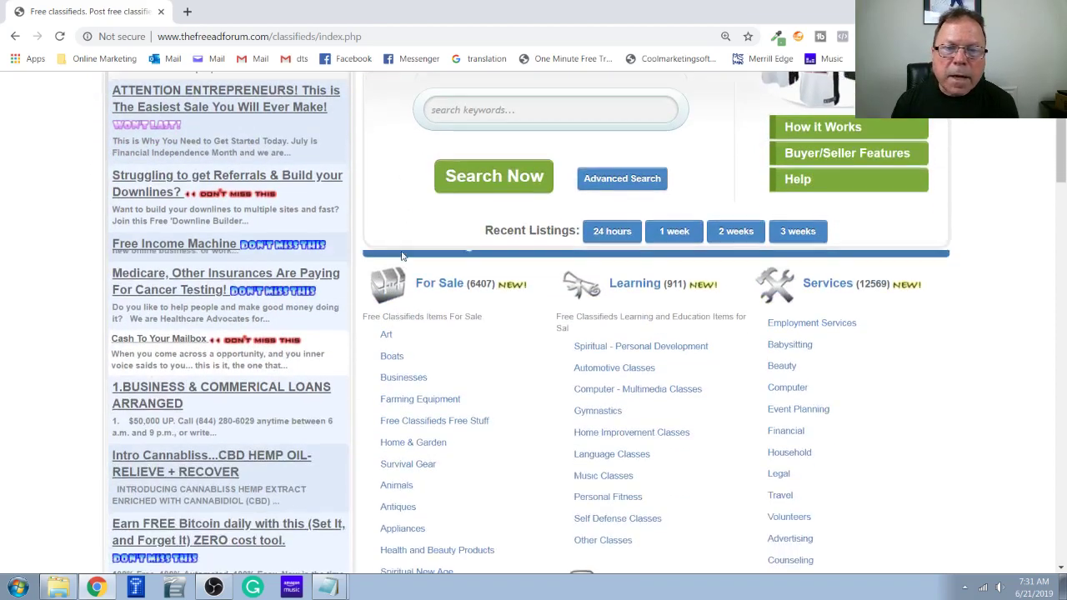
scroll(401, 256, "down", 2)
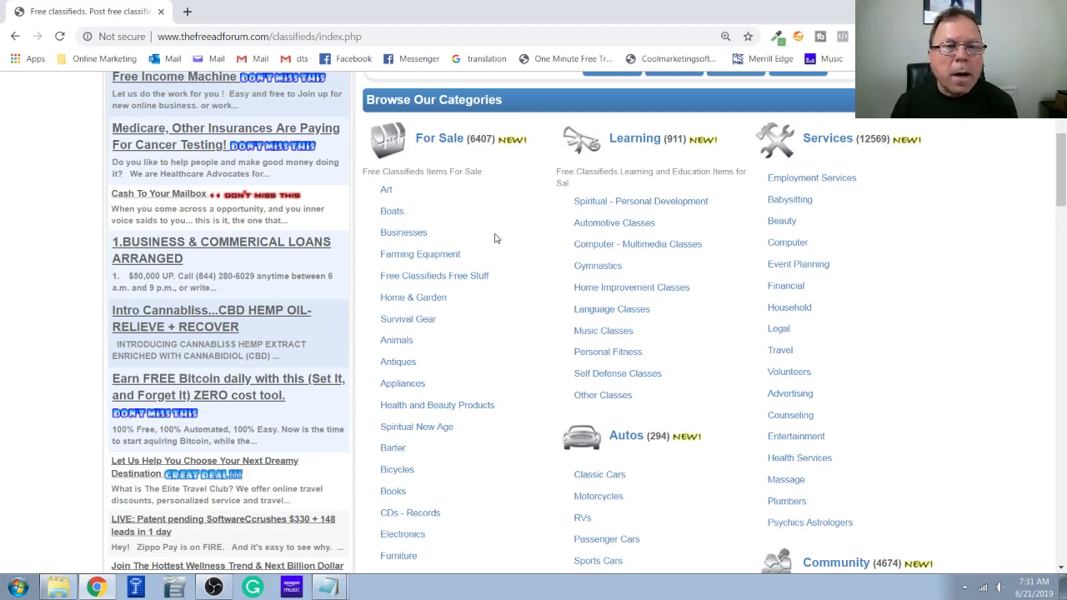
scroll(494, 239, "down", 3)
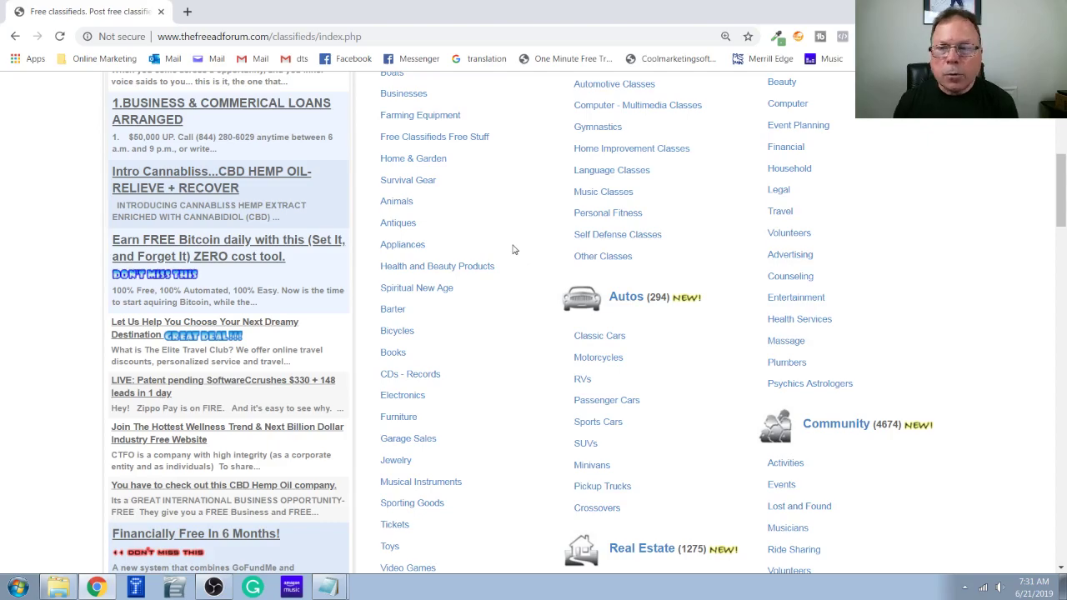
scroll(796, 313, "down", 1)
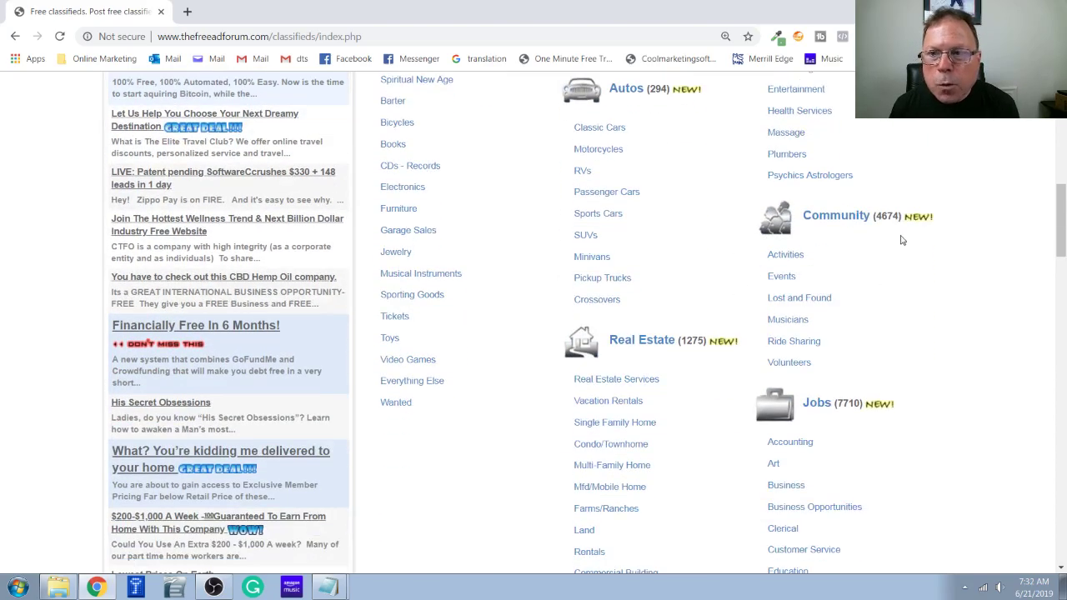
scroll(900, 233, "down", 1)
scroll(902, 221, "down", 2)
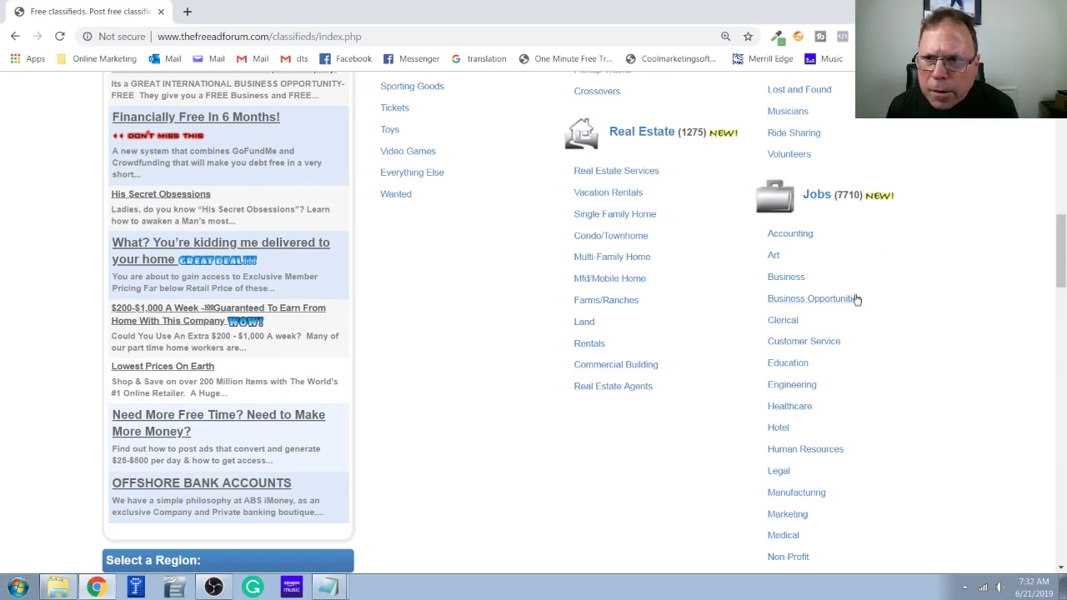
Open the Business Opportunities category and scroll down through its ad listings.
left_click(825, 307)
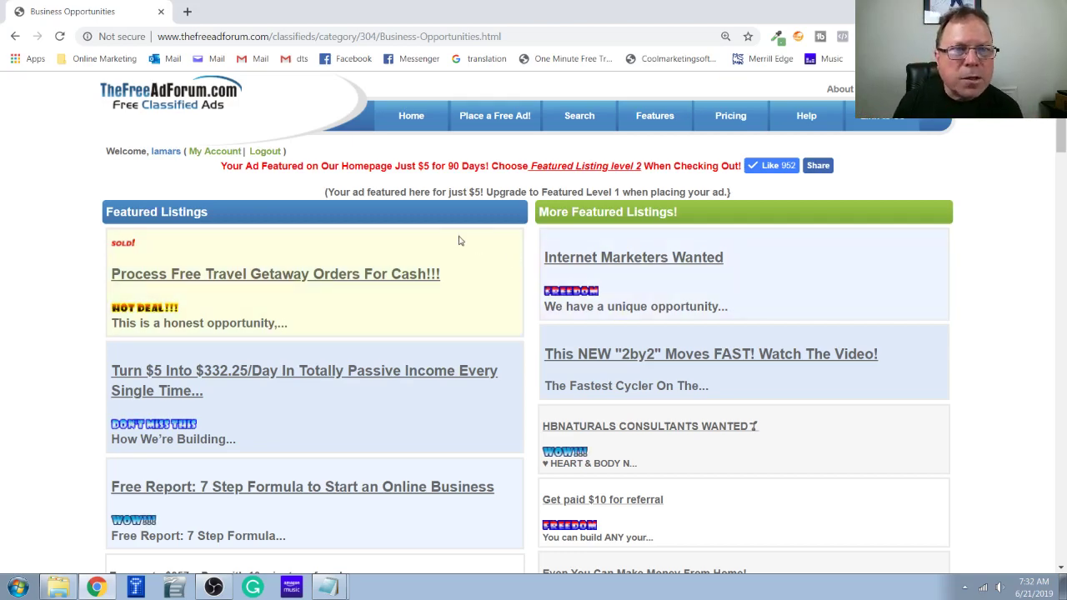
scroll(333, 239, "down", 1)
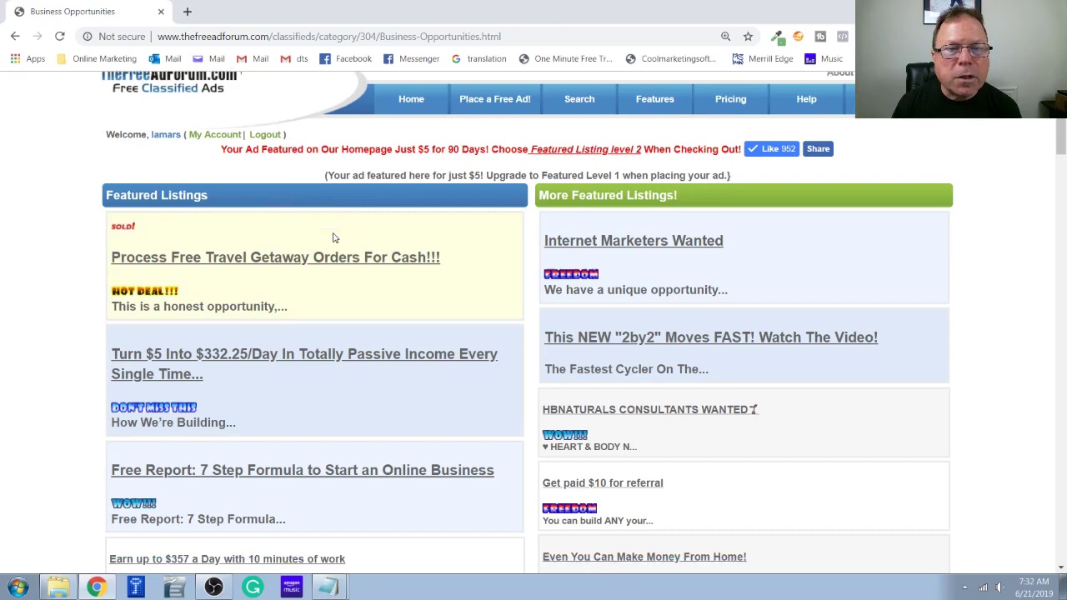
scroll(333, 239, "down", 2)
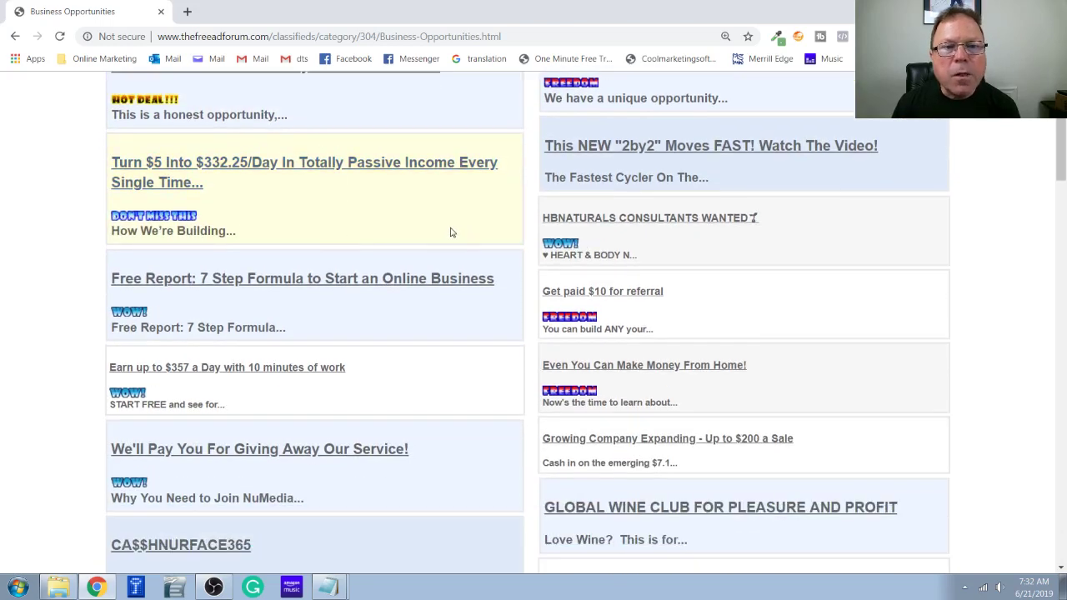
scroll(449, 231, "down", 1)
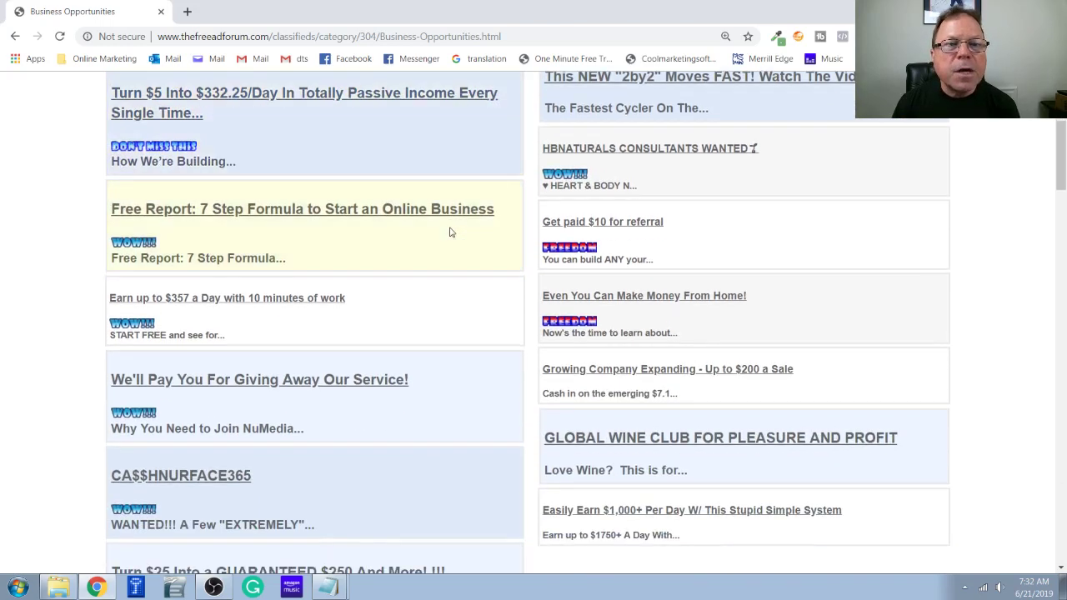
scroll(449, 232, "down", 2)
scroll(450, 232, "up", 1)
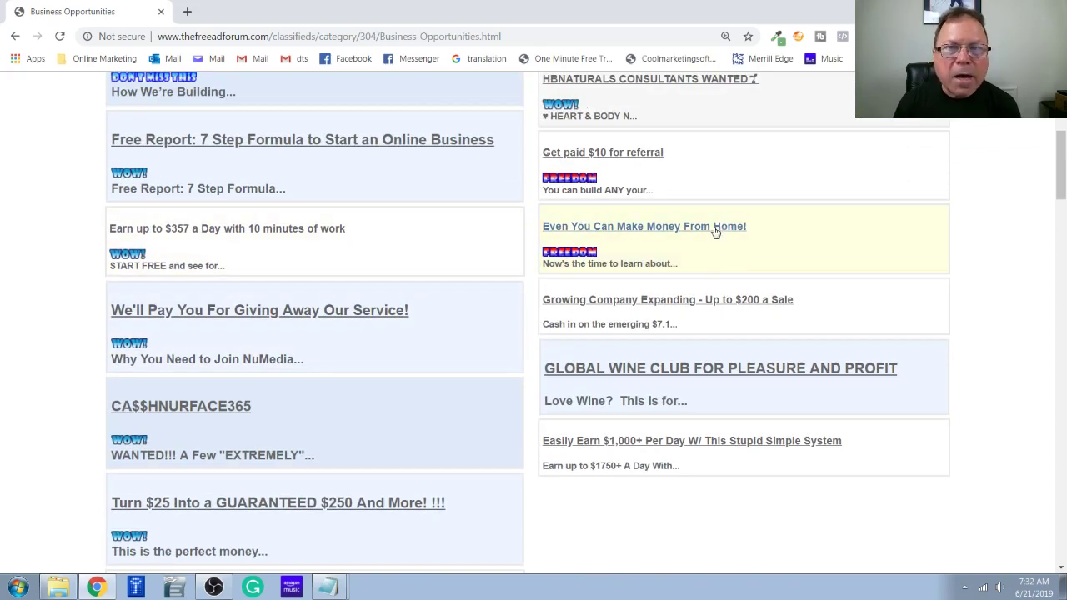
scroll(748, 245, "down", 2)
scroll(755, 248, "down", 2)
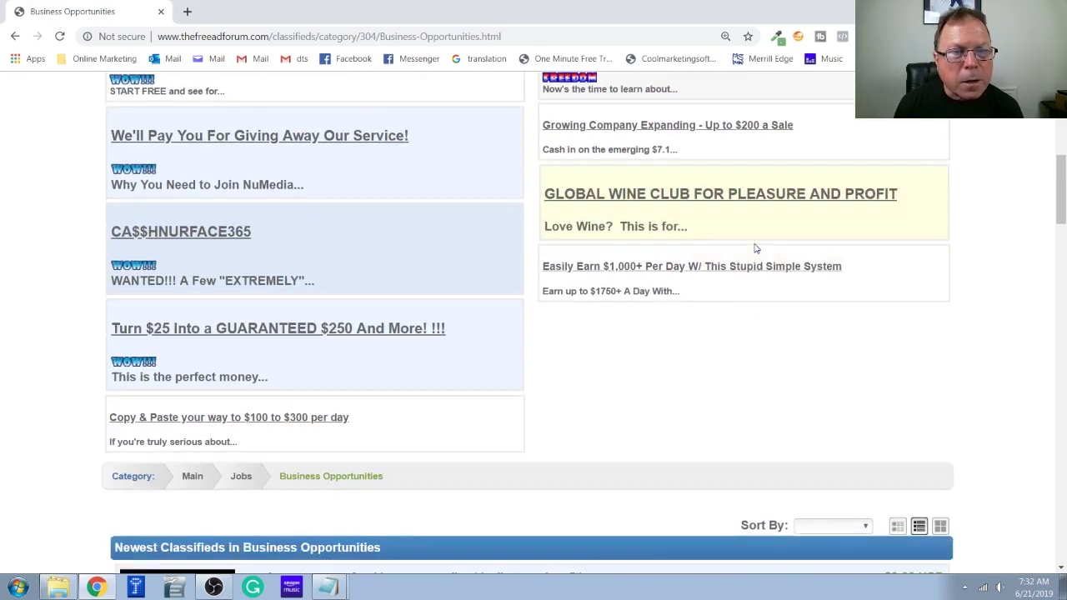
scroll(631, 206, "down", 2)
scroll(631, 206, "down", 1)
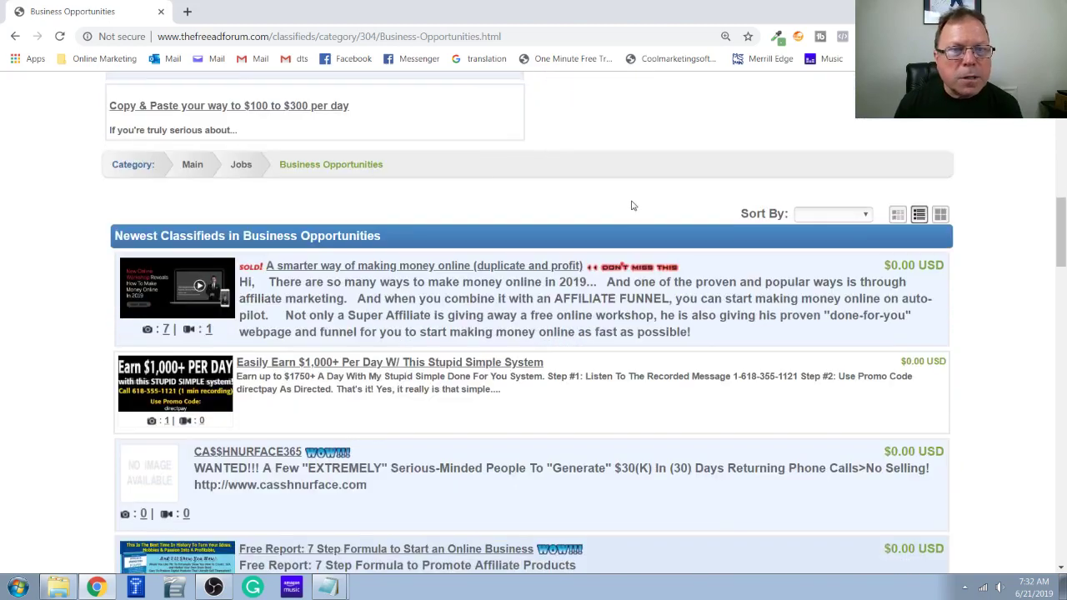
scroll(631, 206, "down", 1)
scroll(517, 303, "down", 1)
scroll(496, 224, "down", 1)
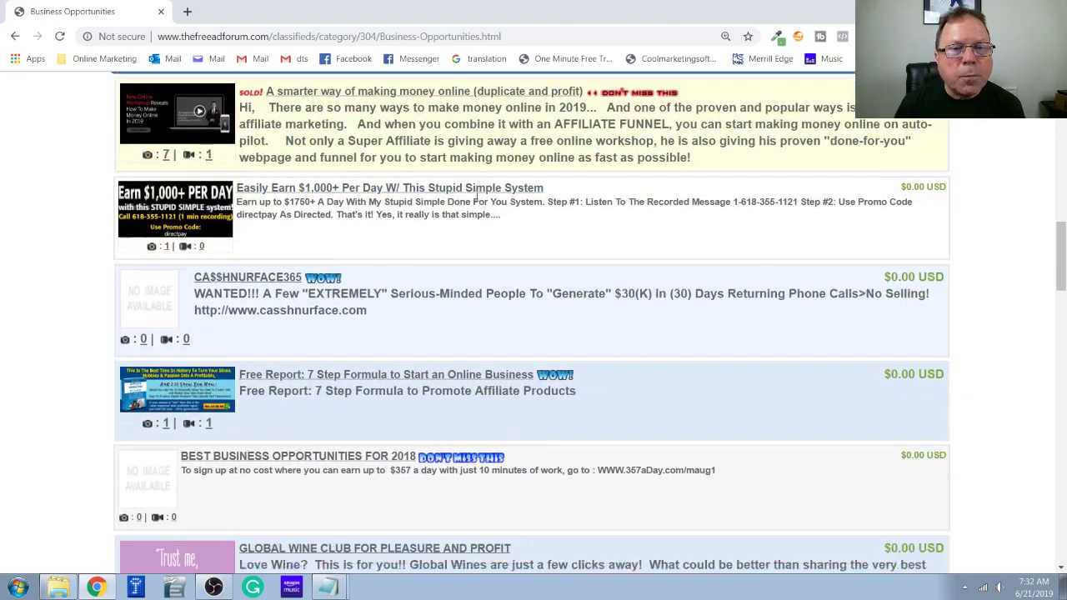
scroll(492, 219, "down", 1)
scroll(487, 212, "down", 1)
scroll(482, 206, "down", 1)
scroll(475, 200, "down", 1)
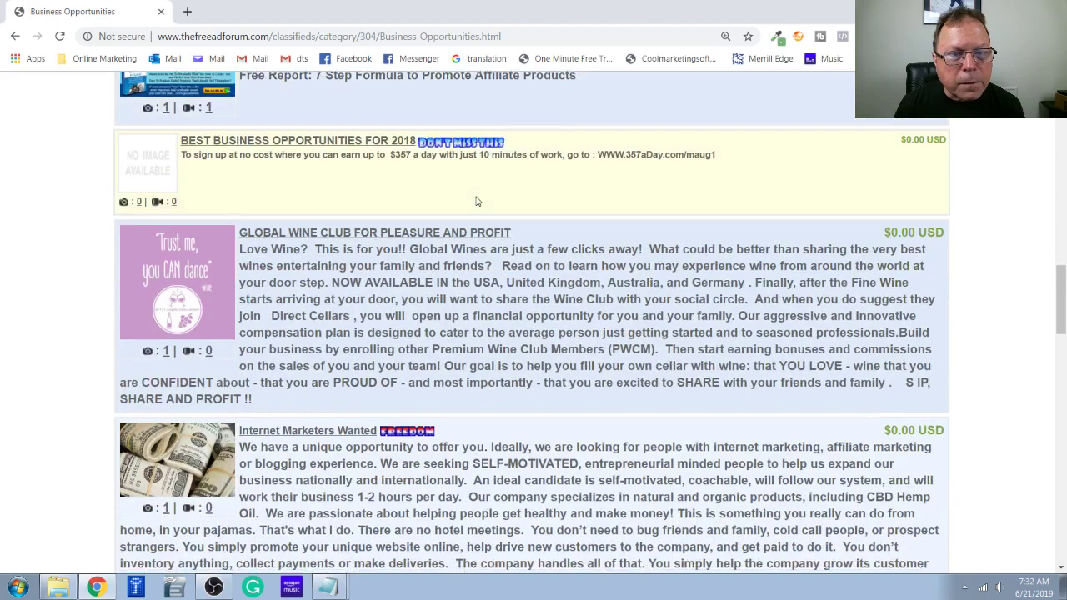
scroll(416, 197, "down", 2)
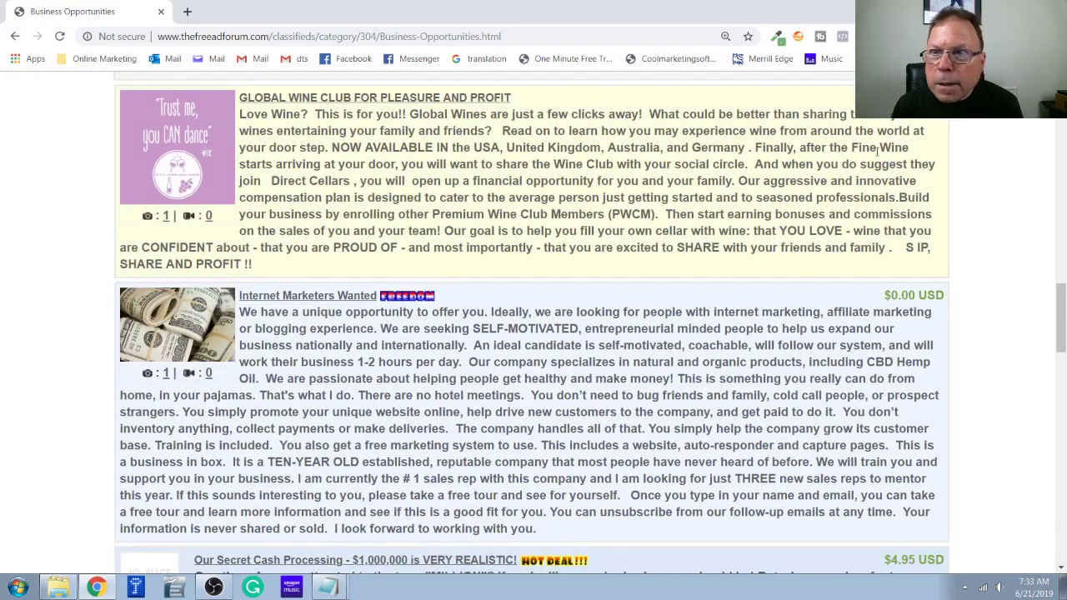
scroll(896, 336, "down", 1)
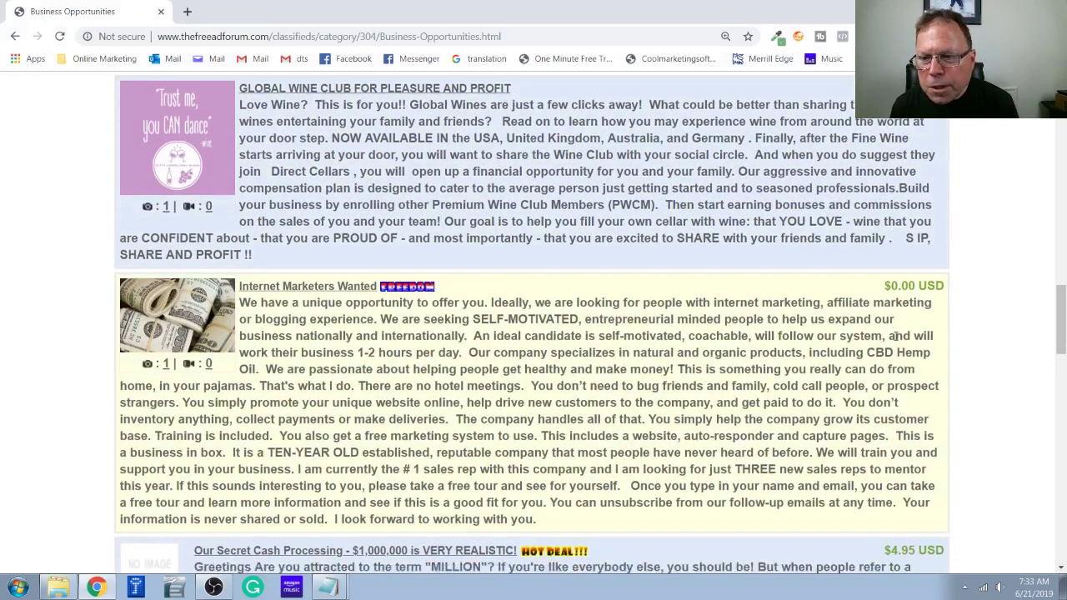
scroll(896, 336, "down", 2)
scroll(899, 338, "down", 1)
scroll(904, 341, "down", 1)
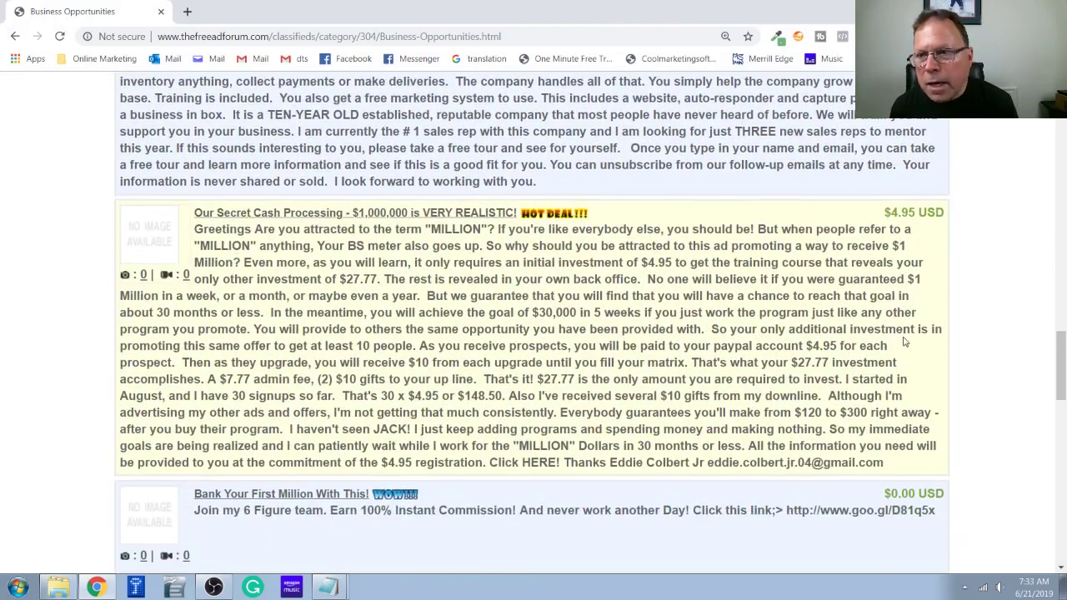
scroll(875, 331, "down", 2)
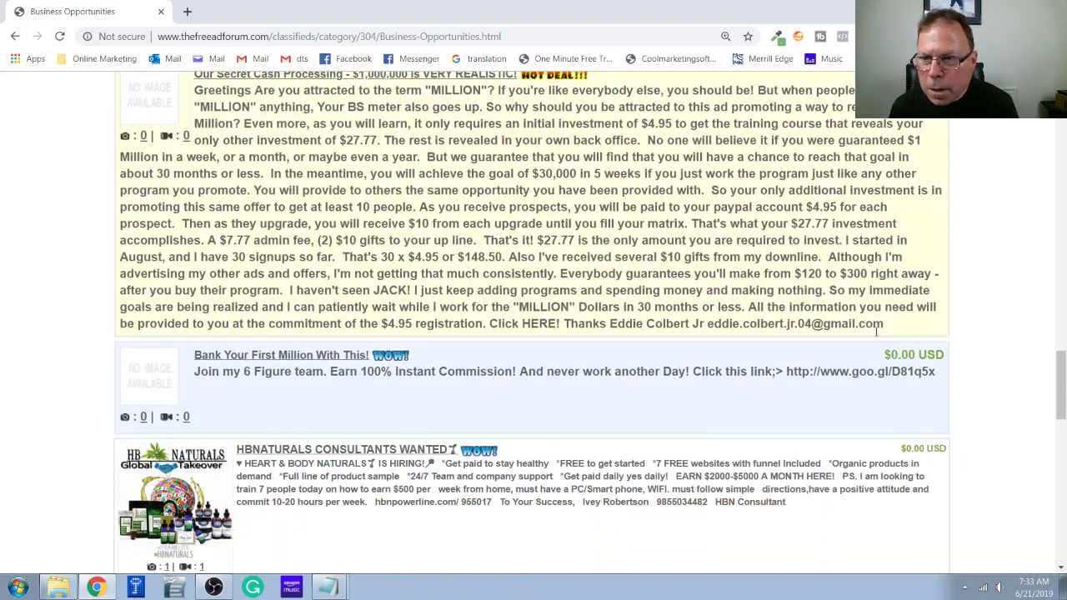
scroll(899, 340, "down", 1)
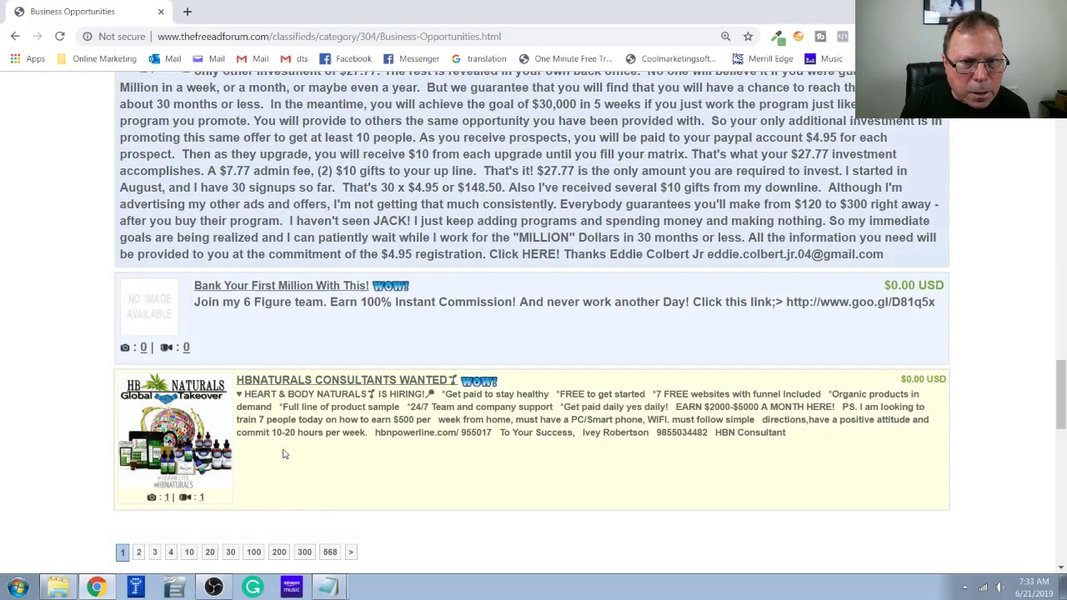
scroll(266, 450, "down", 3)
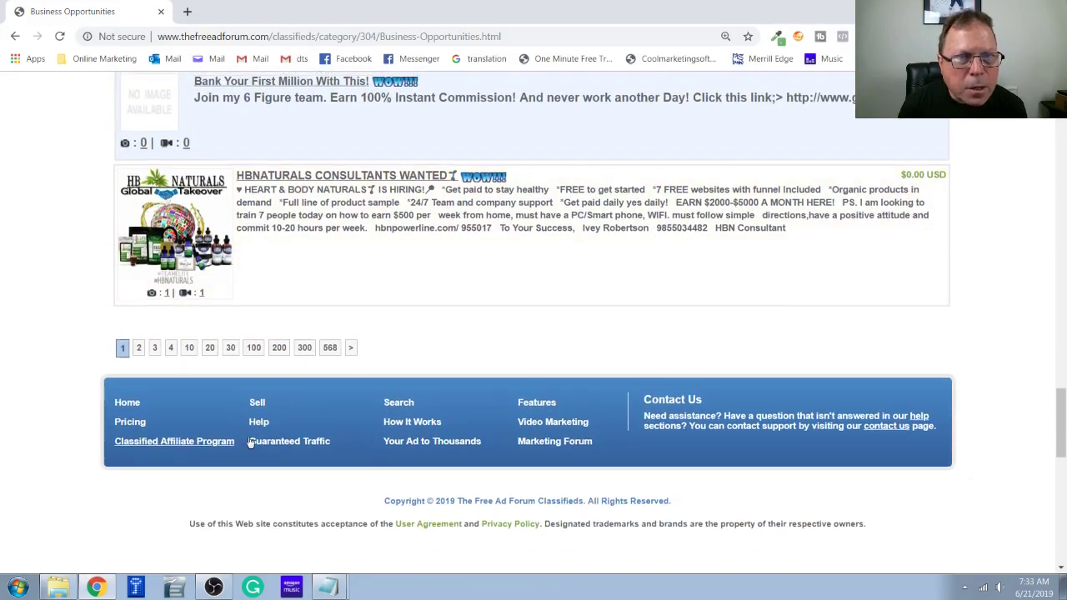
Scroll back up until the Internet Marketers Wanted listing is visible.
scroll(250, 444, "up", 3)
scroll(250, 444, "up", 4)
scroll(315, 342, "up", 3)
scroll(315, 341, "up", 2)
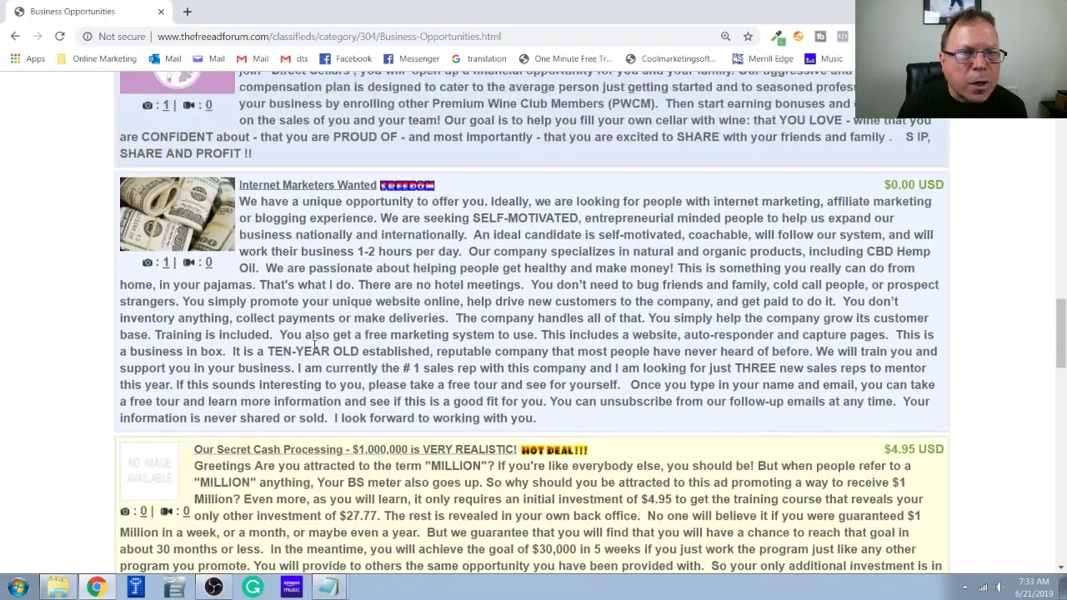
scroll(315, 342, "up", 1)
scroll(314, 344, "up", 1)
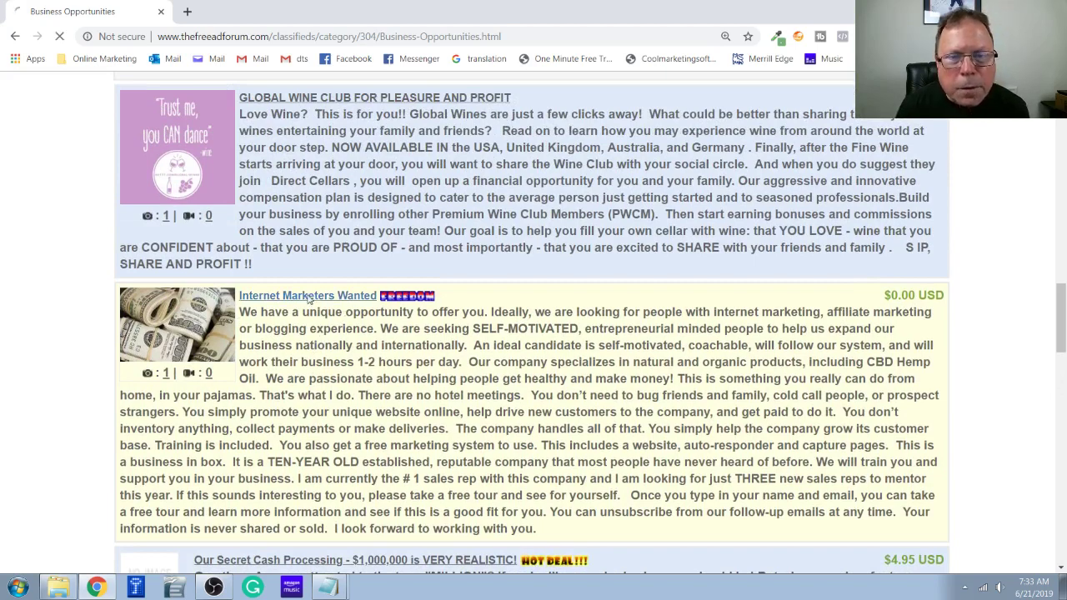
Open the Internet Marketers Wanted listing and read down through its description.
left_click(309, 300)
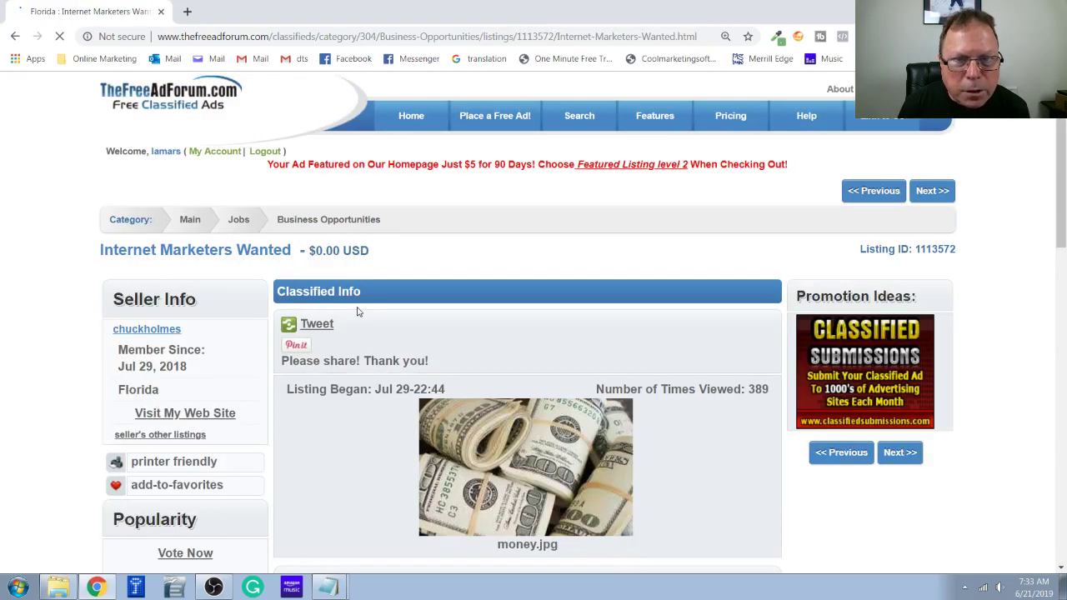
scroll(583, 312, "down", 1)
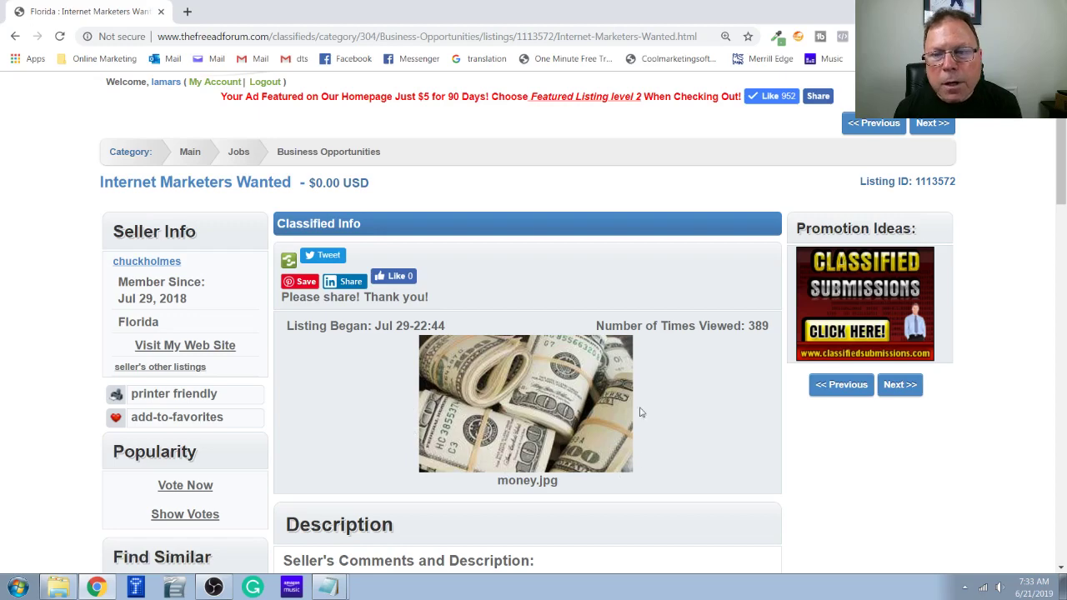
scroll(642, 391, "down", 1)
scroll(642, 389, "down", 1)
scroll(641, 386, "down", 1)
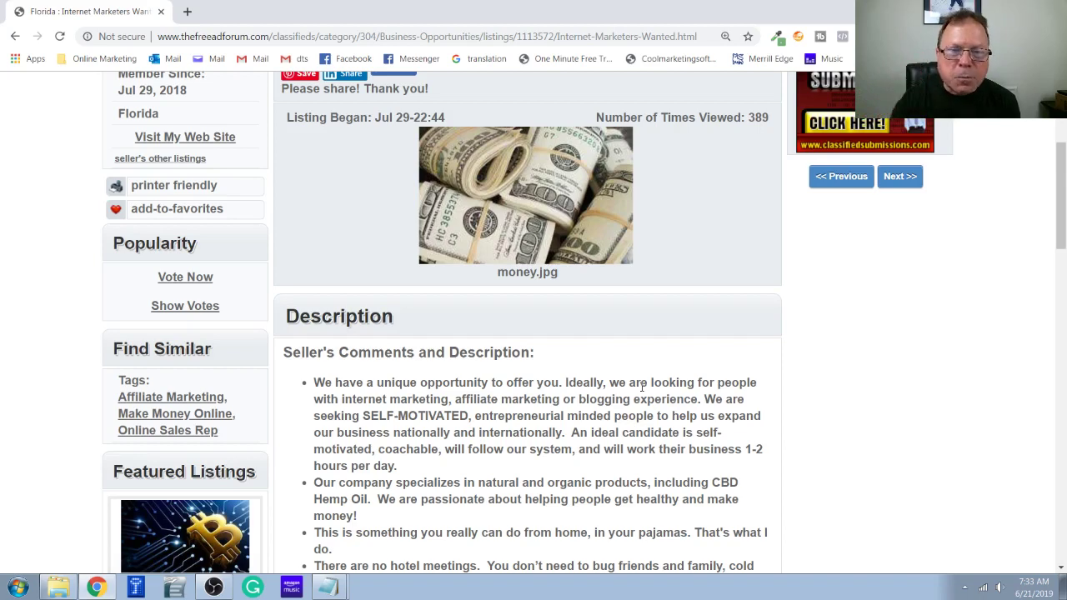
scroll(583, 385, "down", 2)
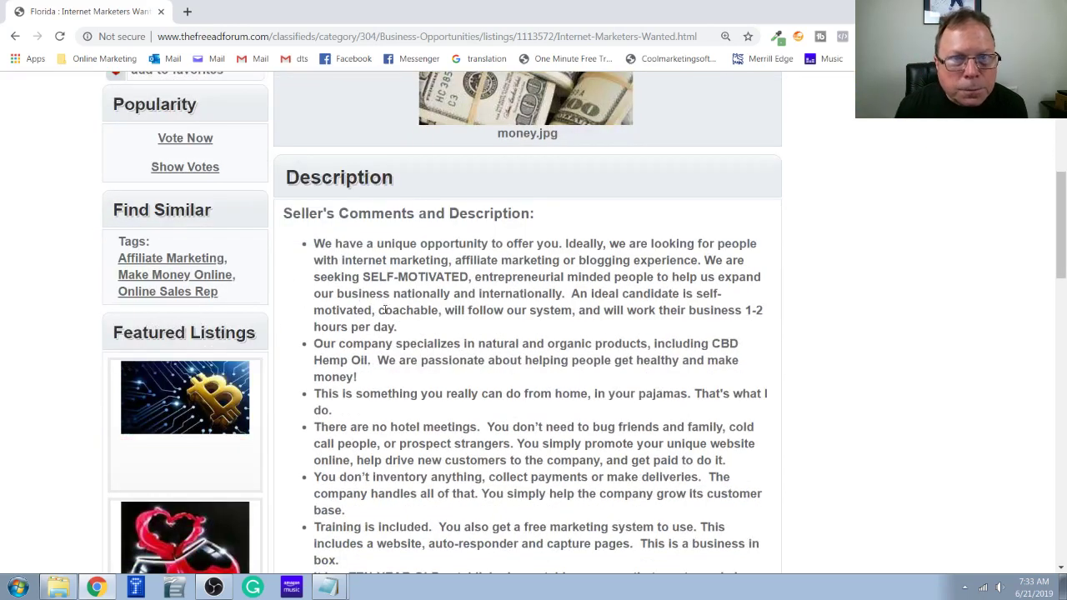
scroll(353, 256, "down", 1)
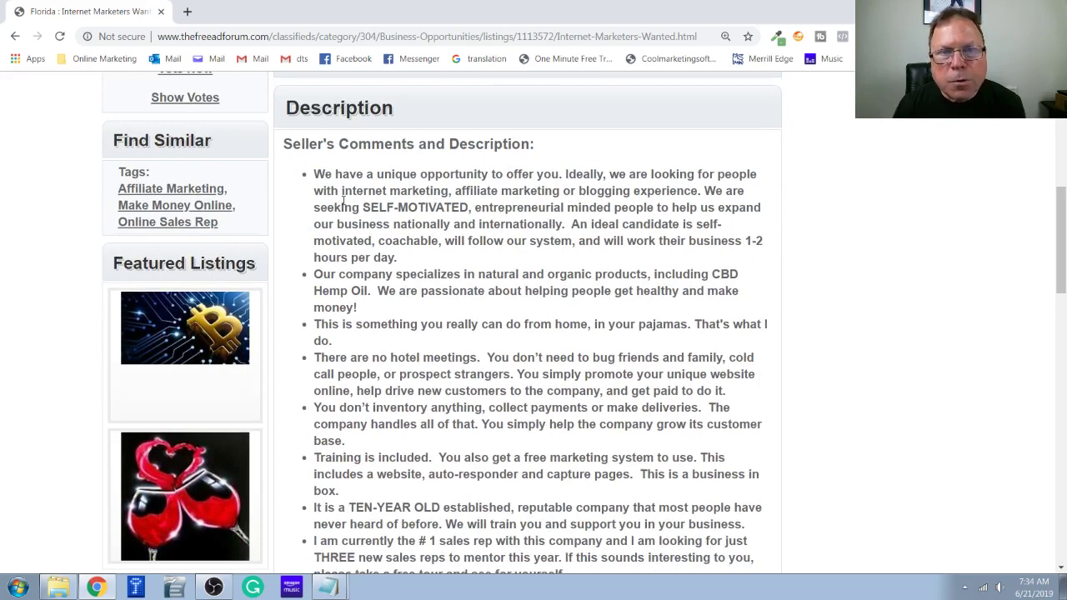
scroll(342, 206, "down", 2)
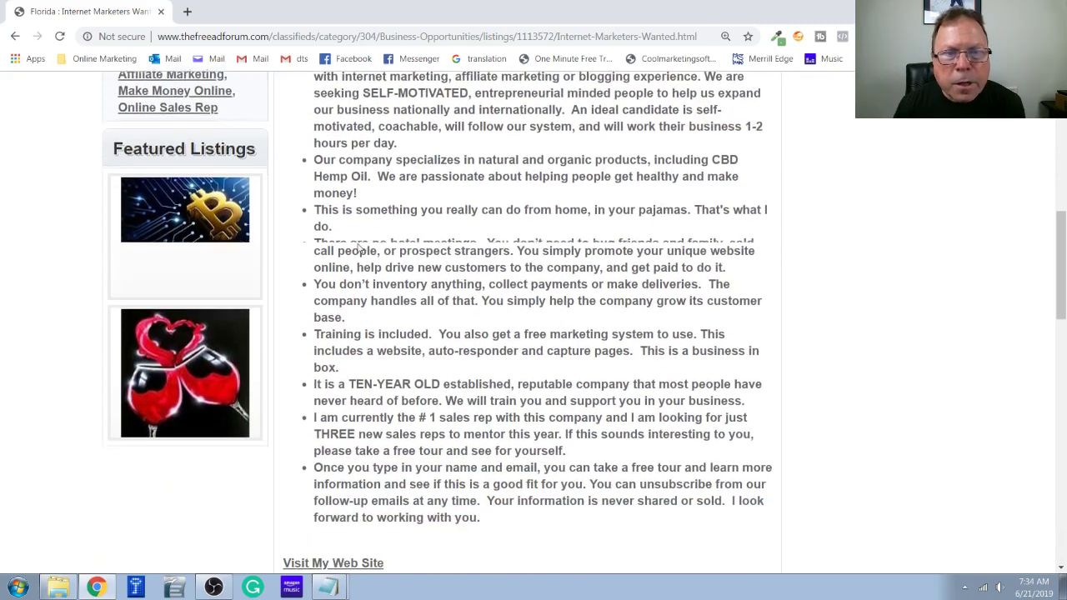
scroll(377, 215, "down", 1)
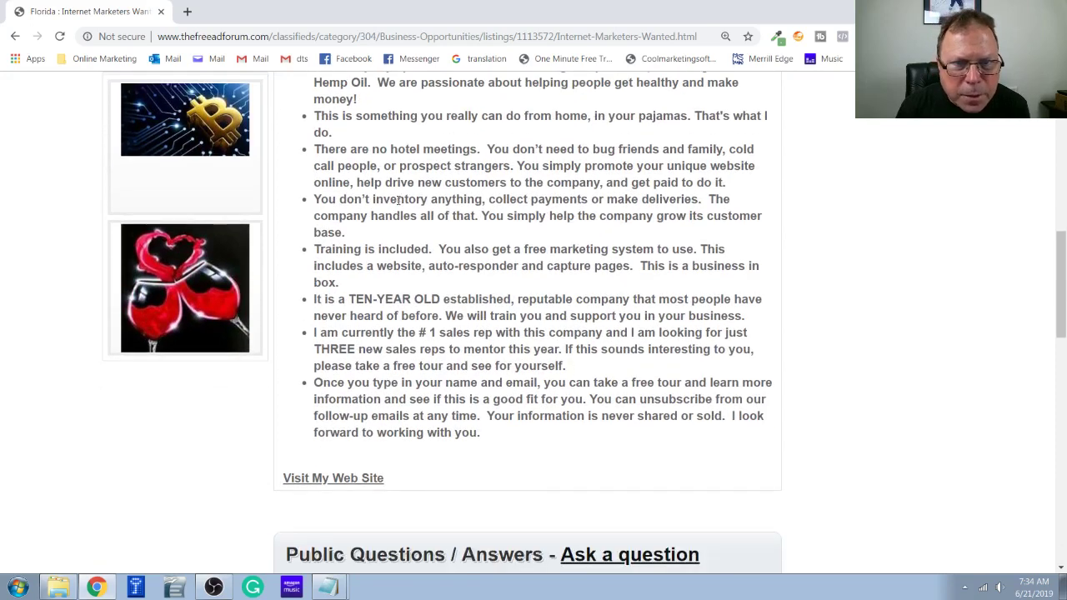
scroll(440, 245, "down", 3)
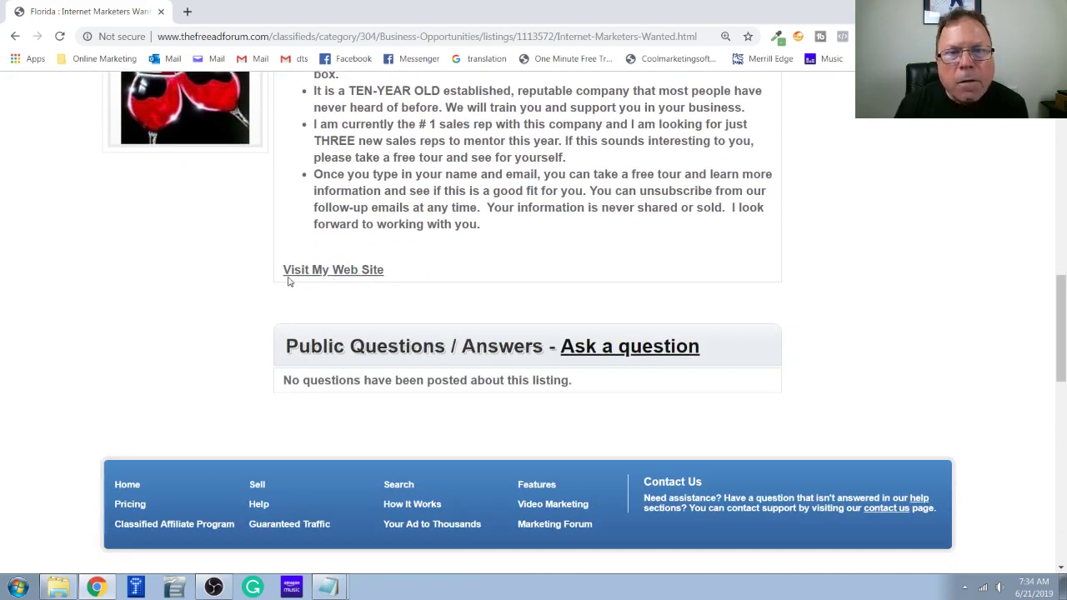
Check the seller's linked website, close it, and review the listing again.
left_click(353, 278)
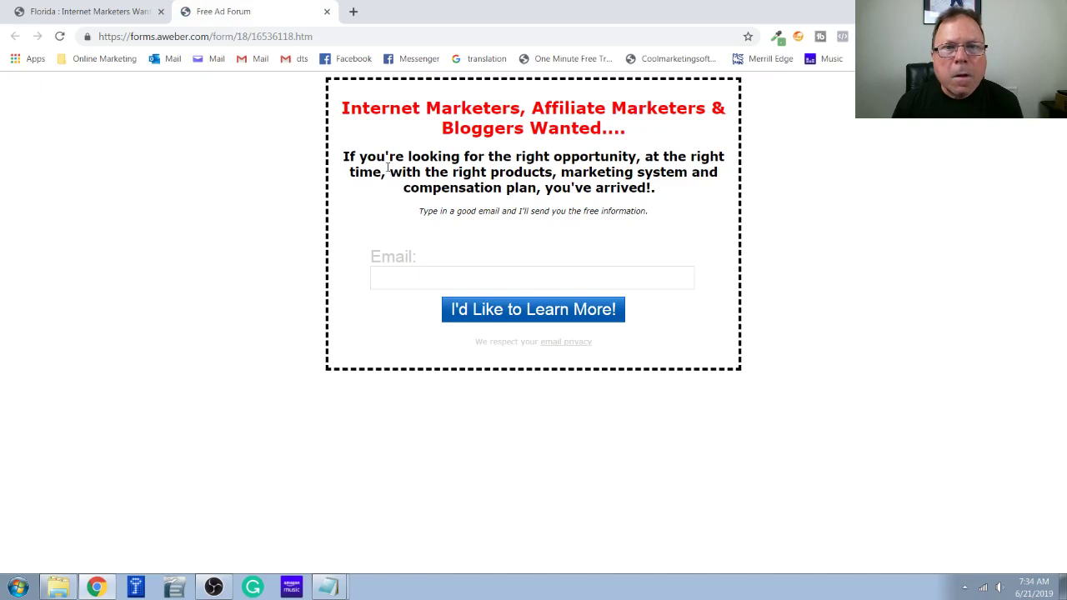
left_click(326, 11)
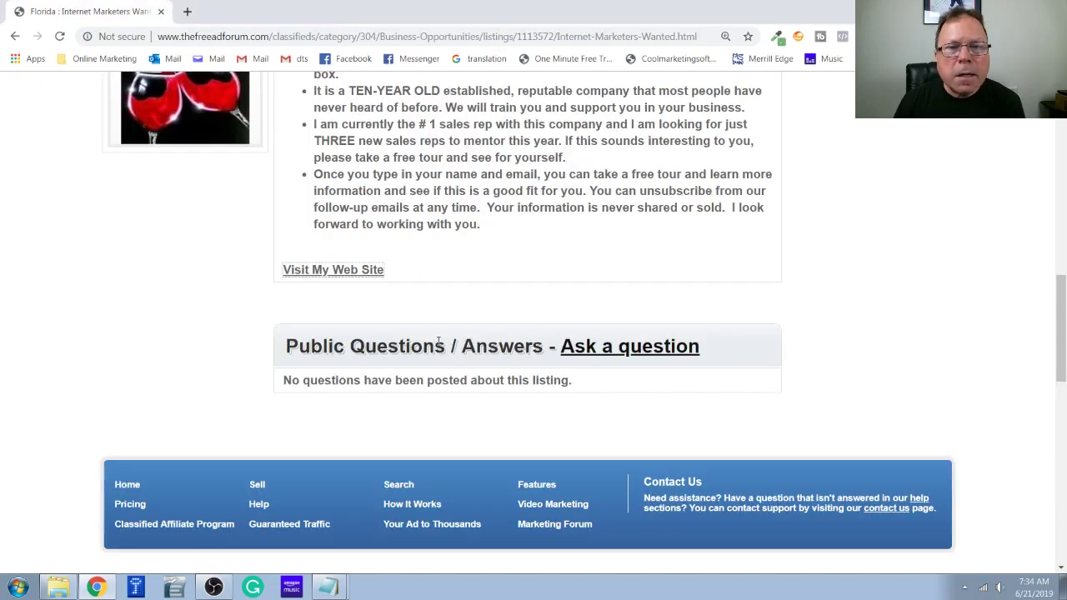
scroll(463, 287, "down", 1)
scroll(464, 284, "up", 1)
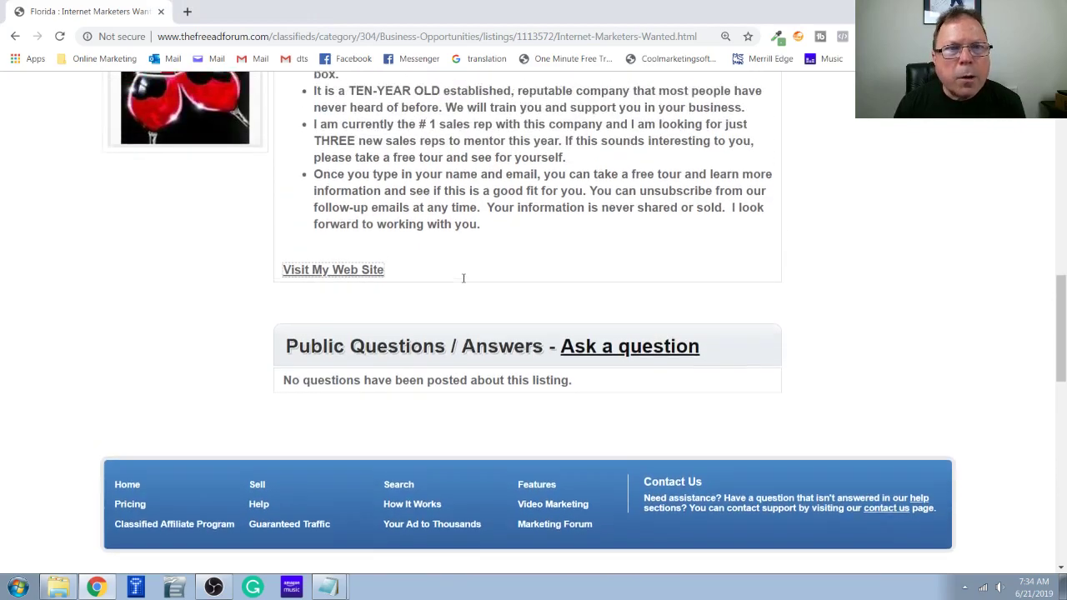
scroll(464, 279, "up", 1)
scroll(464, 278, "up", 2)
scroll(463, 277, "up", 1)
scroll(463, 277, "up", 1)
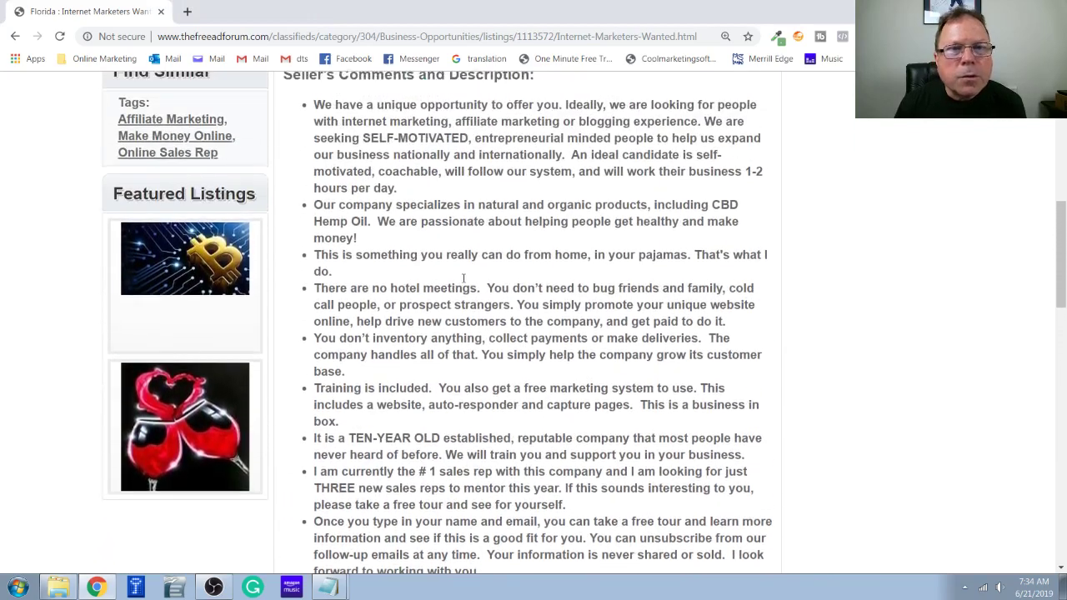
scroll(464, 278, "up", 1)
scroll(464, 277, "up", 1)
scroll(464, 279, "up", 2)
scroll(463, 281, "up", 1)
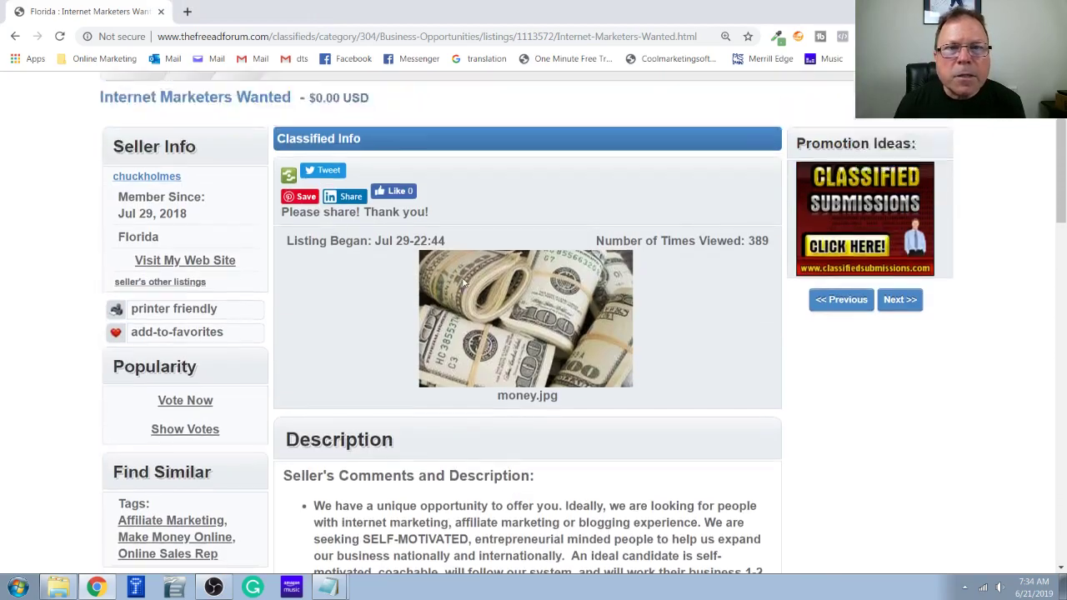
scroll(464, 283, "up", 1)
scroll(463, 282, "down", 1)
scroll(463, 283, "down", 2)
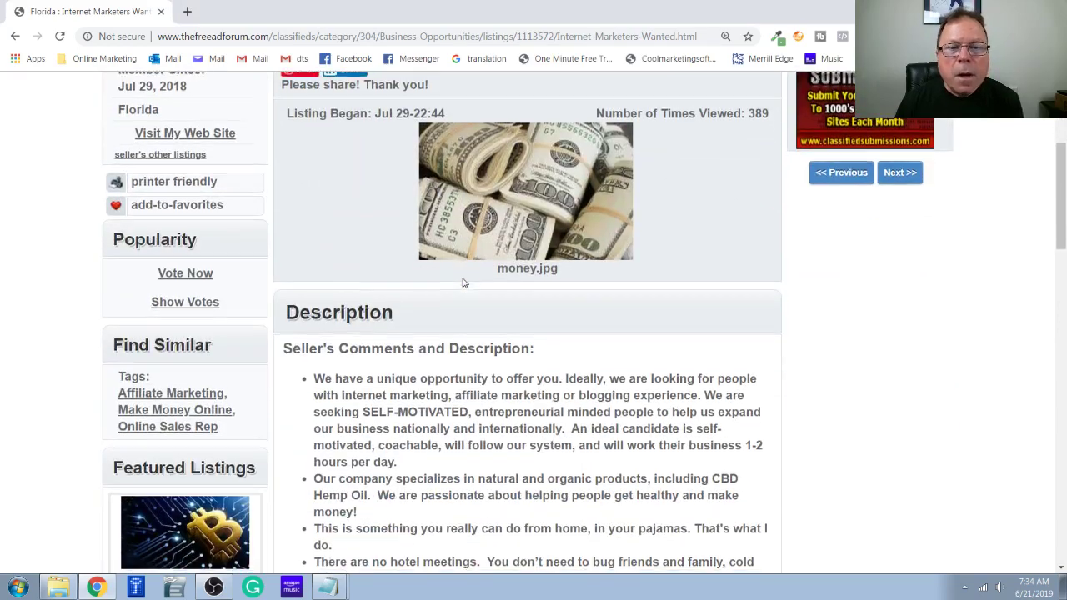
scroll(465, 284, "down", 3)
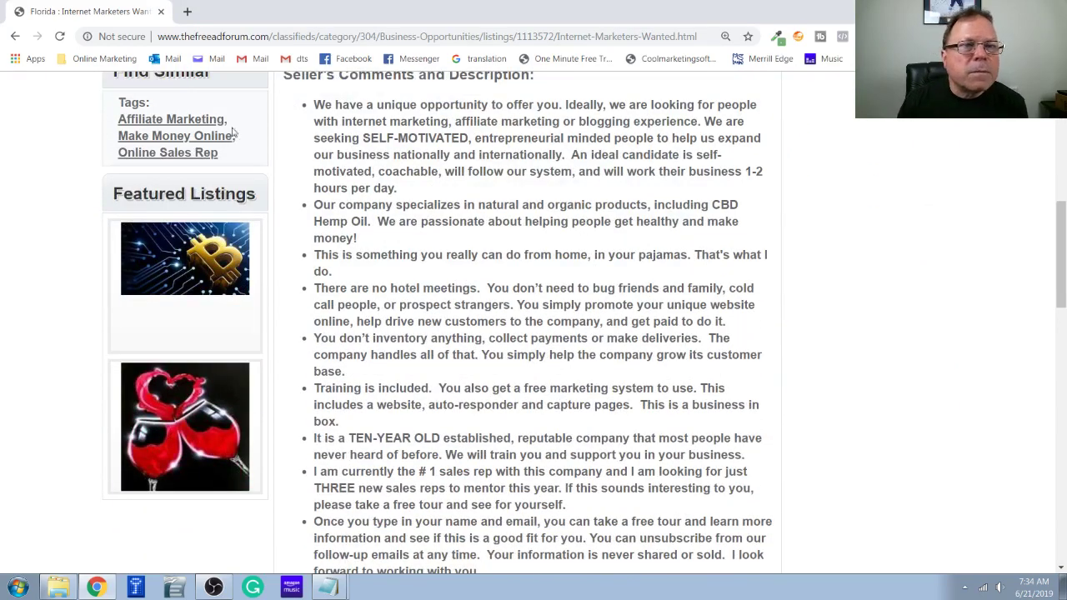
Return to the Business Opportunities list and scroll down to further ads.
left_click(15, 36)
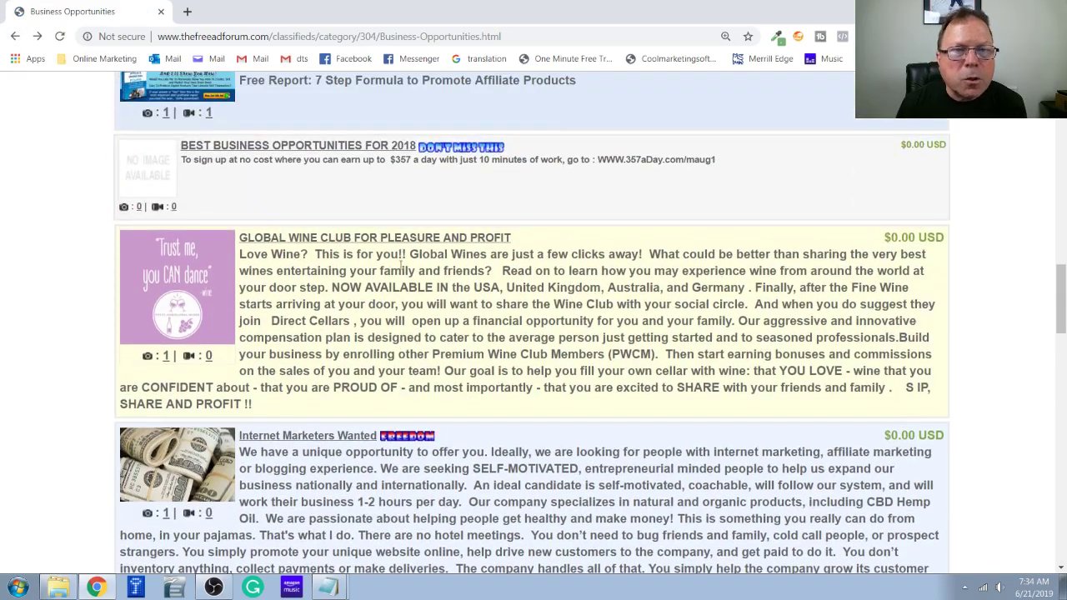
scroll(401, 267, "down", 3)
scroll(404, 275, "down", 1)
scroll(408, 283, "down", 2)
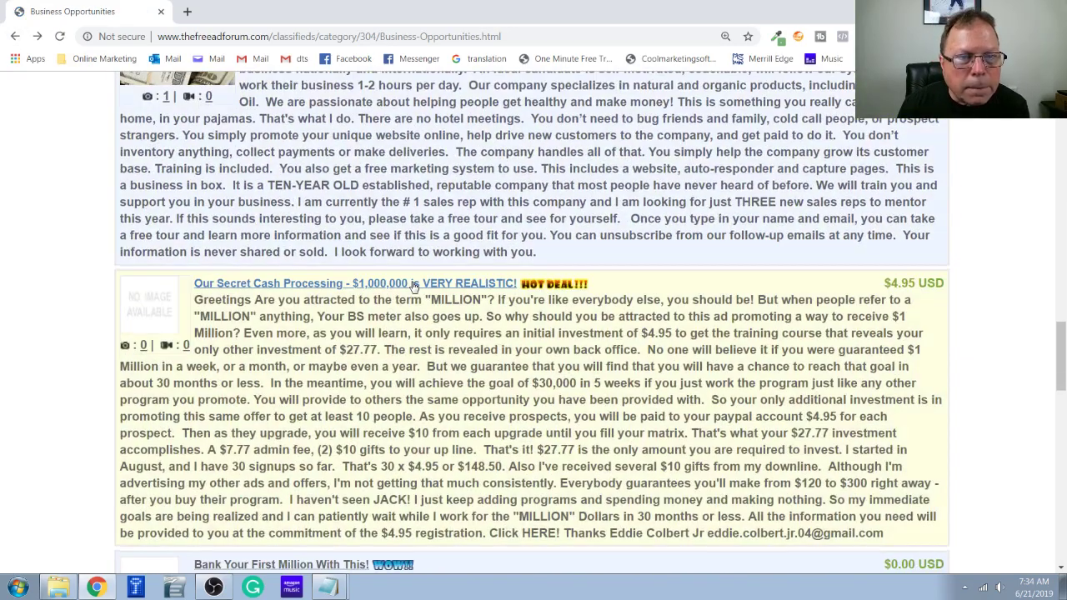
scroll(413, 290, "down", 2)
scroll(375, 313, "down", 1)
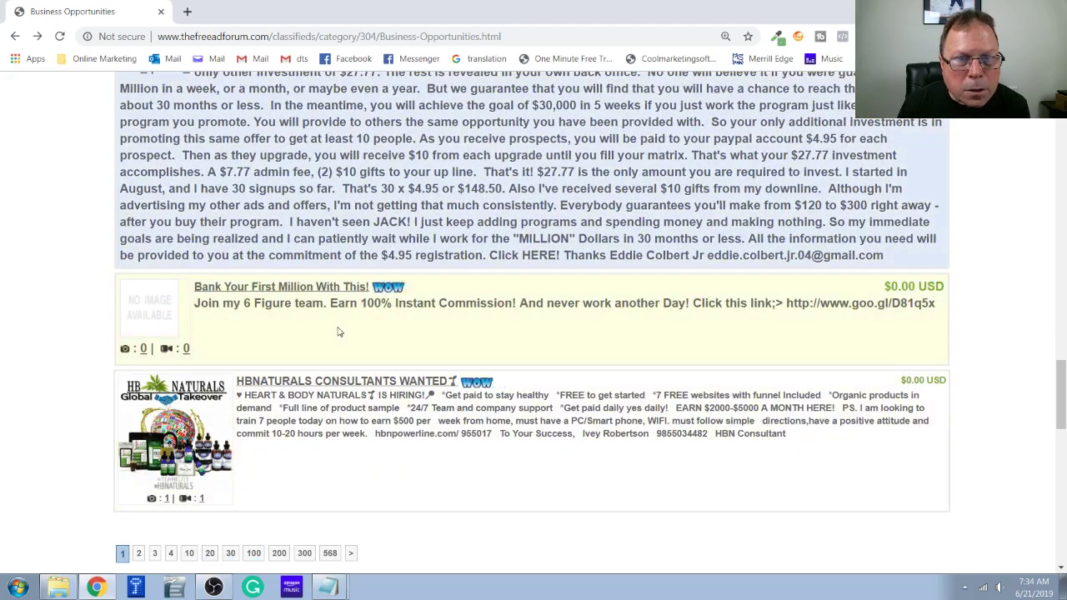
Open the 'Bank Your First Million With This!' listing and read through it.
left_click(348, 288)
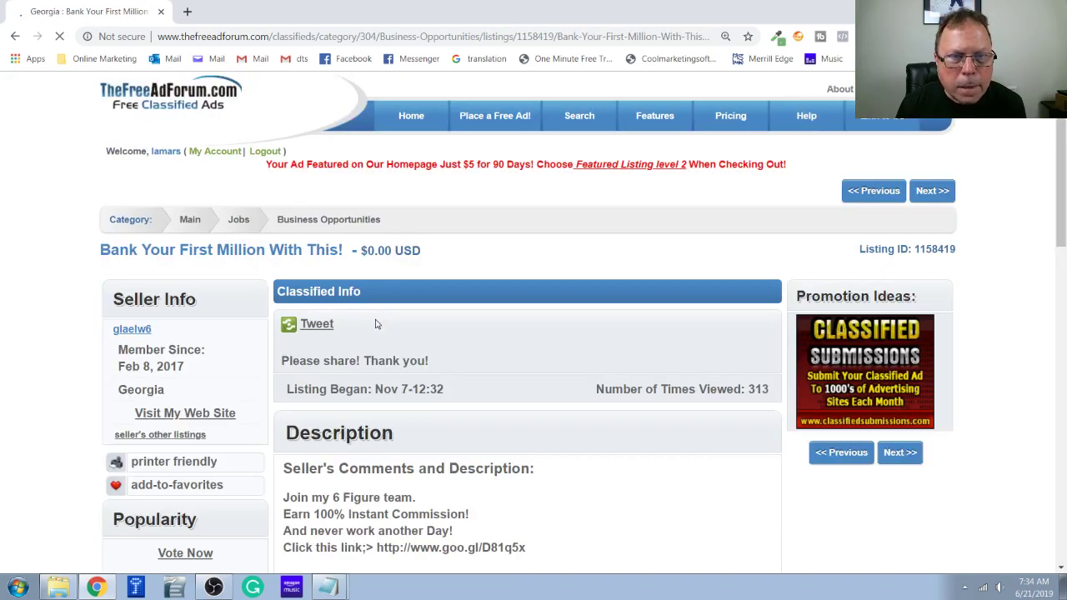
scroll(464, 333, "down", 1)
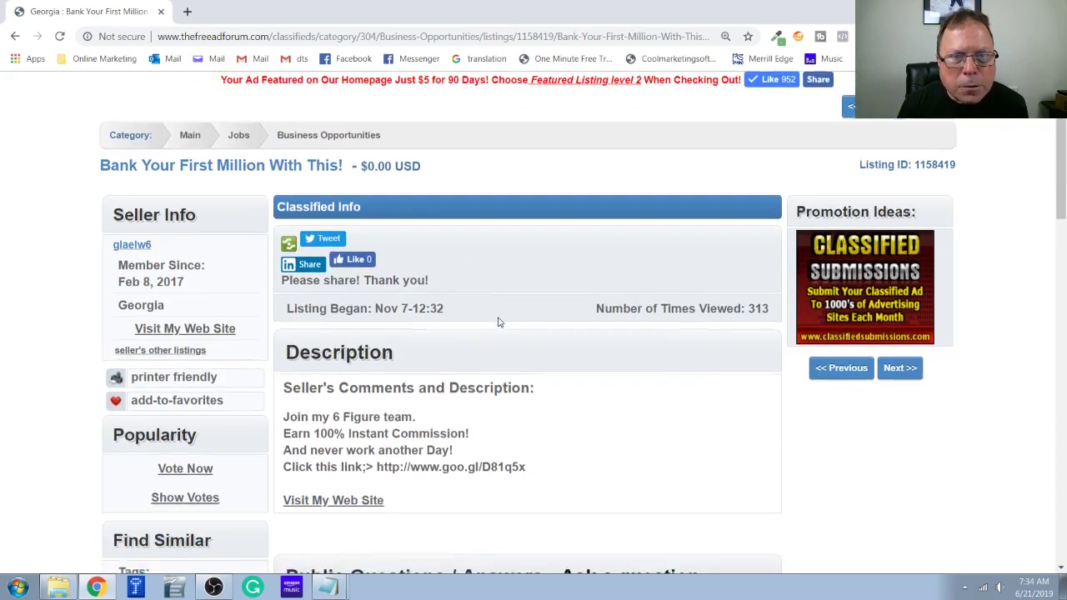
scroll(492, 325, "down", 2)
scroll(443, 310, "down", 2)
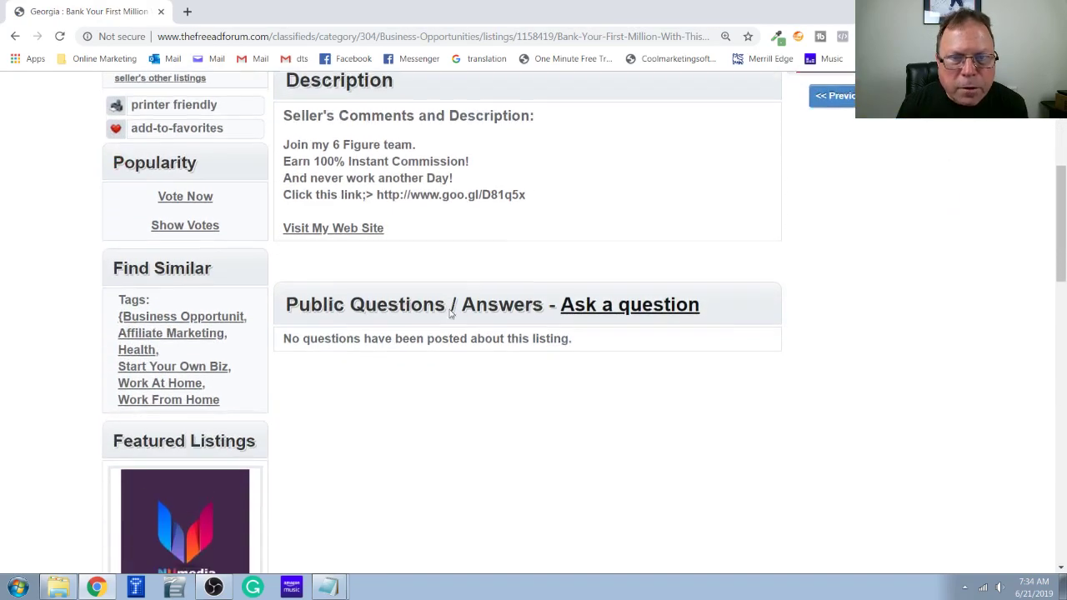
scroll(453, 311, "down", 1)
scroll(452, 312, "down", 2)
scroll(455, 313, "up", 2)
scroll(455, 313, "up", 3)
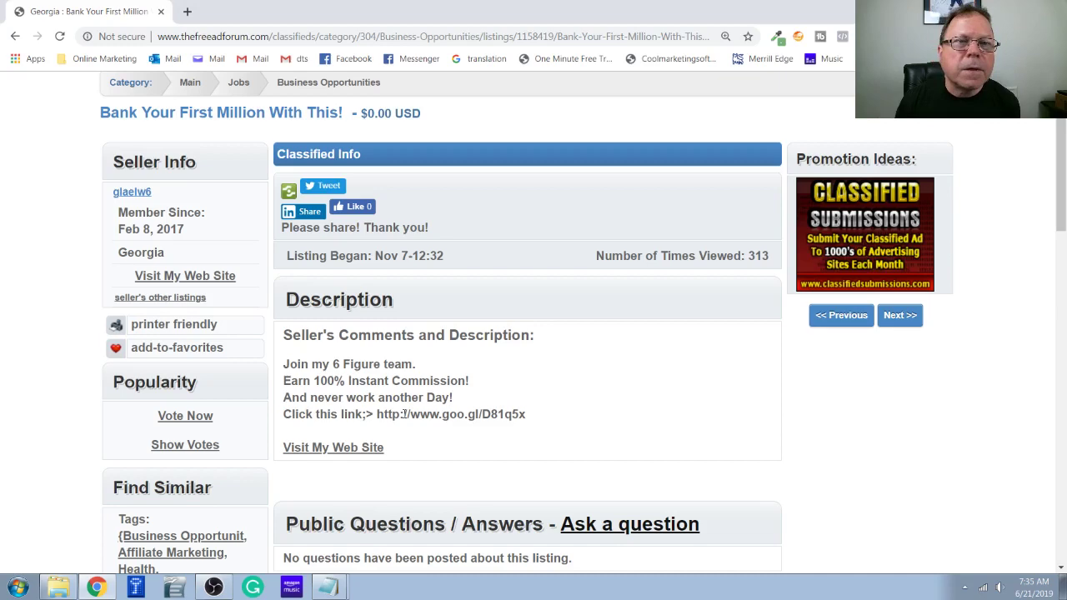
scroll(403, 413, "up", 2)
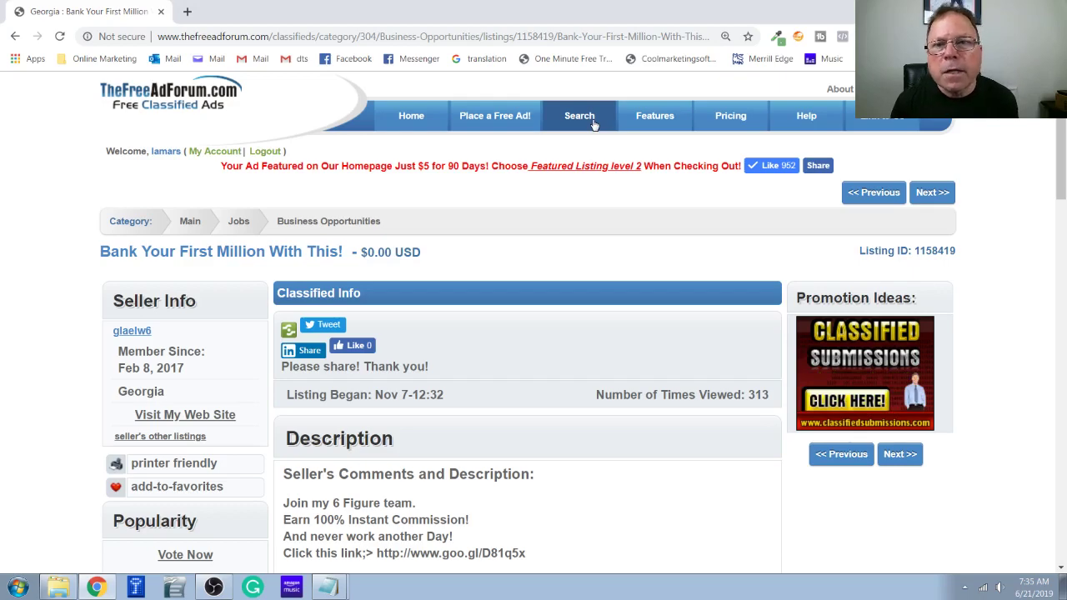
On the search page, set the category to Business Opportunities and leave the keyword empty.
left_click(593, 124)
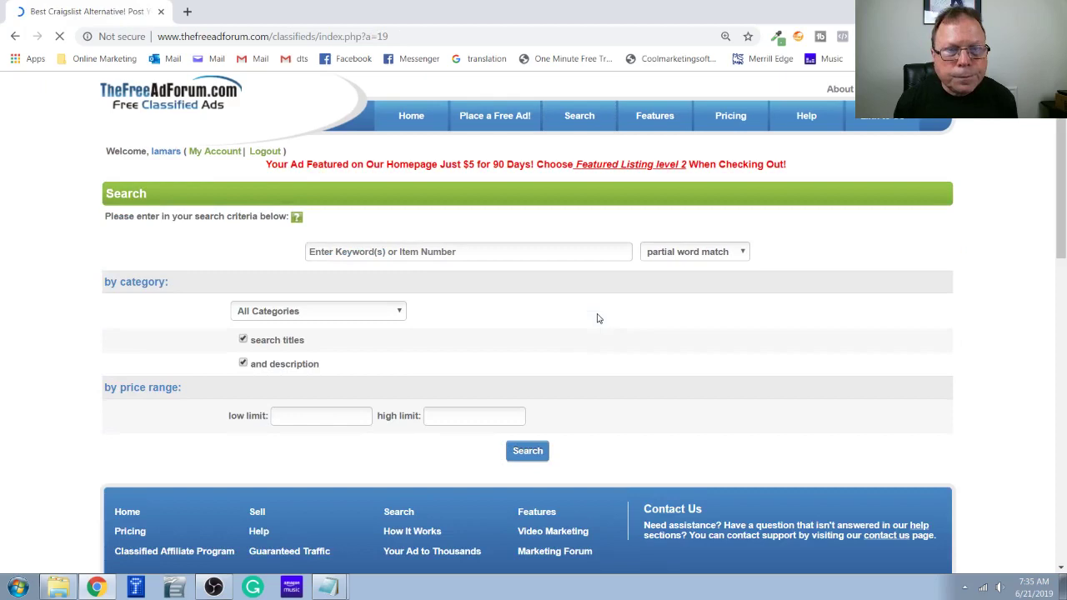
left_click(339, 312)
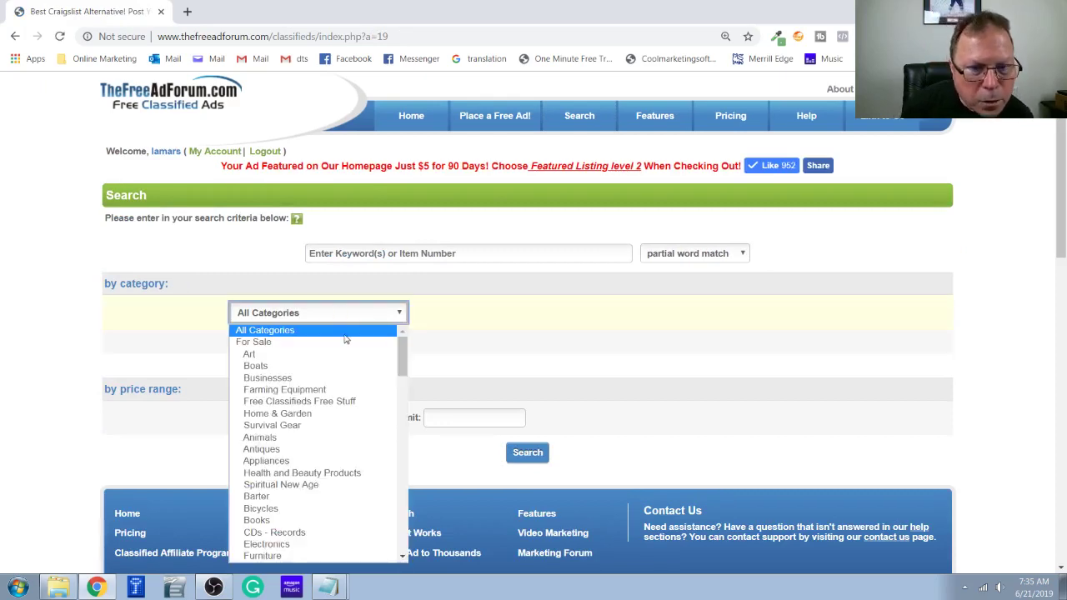
scroll(342, 343, "down", 3)
scroll(328, 375, "down", 3)
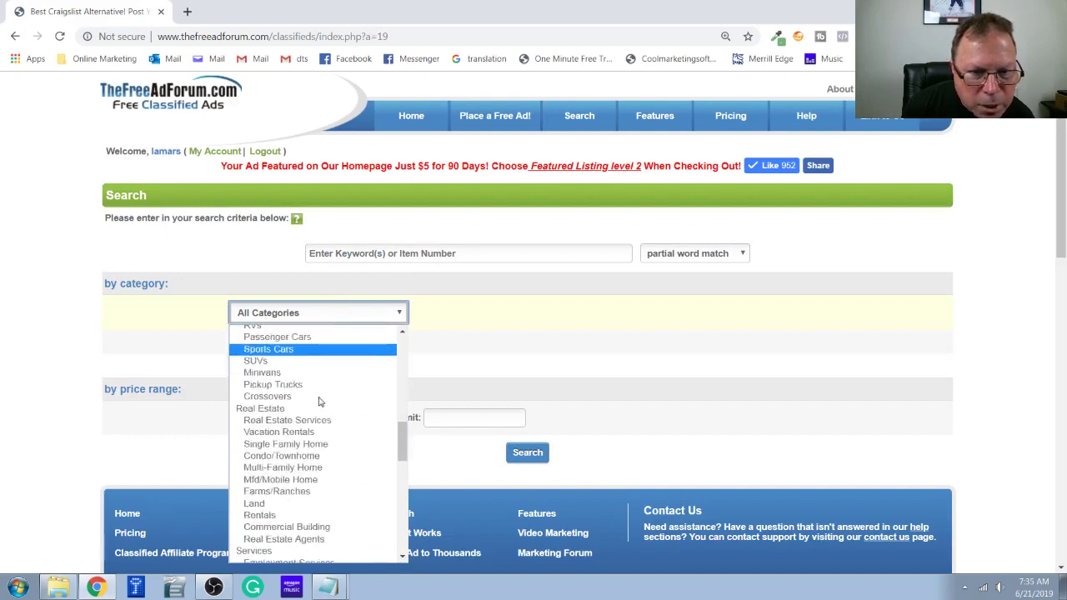
scroll(315, 442, "down", 3)
scroll(315, 383, "down", 2)
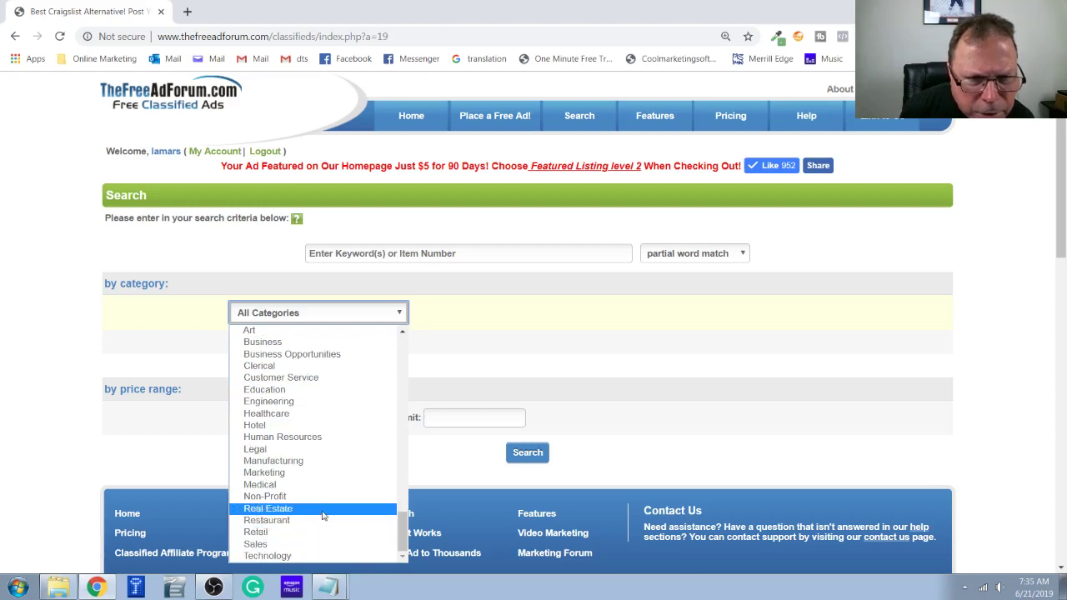
left_click(346, 357)
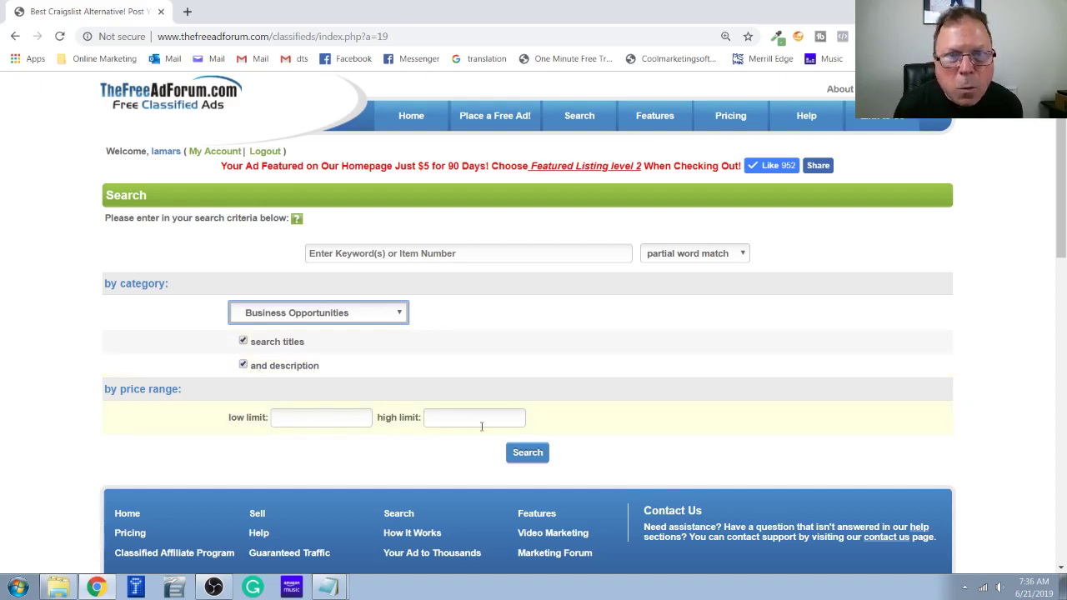
left_click(494, 255)
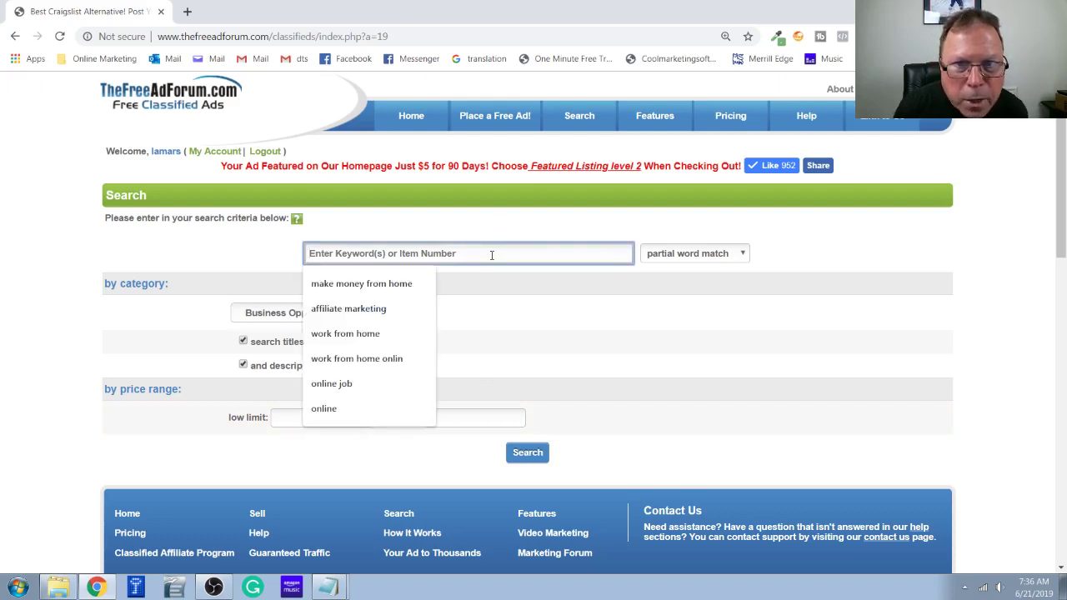
left_click(531, 315)
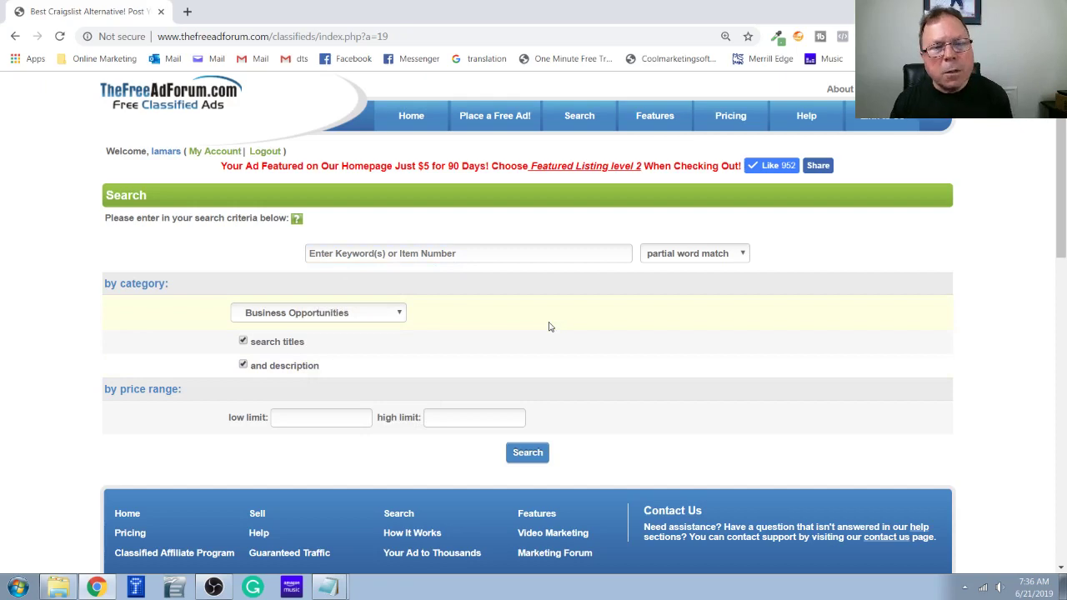
Run the search and open the 'Copy & Paste your way to $100 to $300 per day' result.
left_click(530, 461)
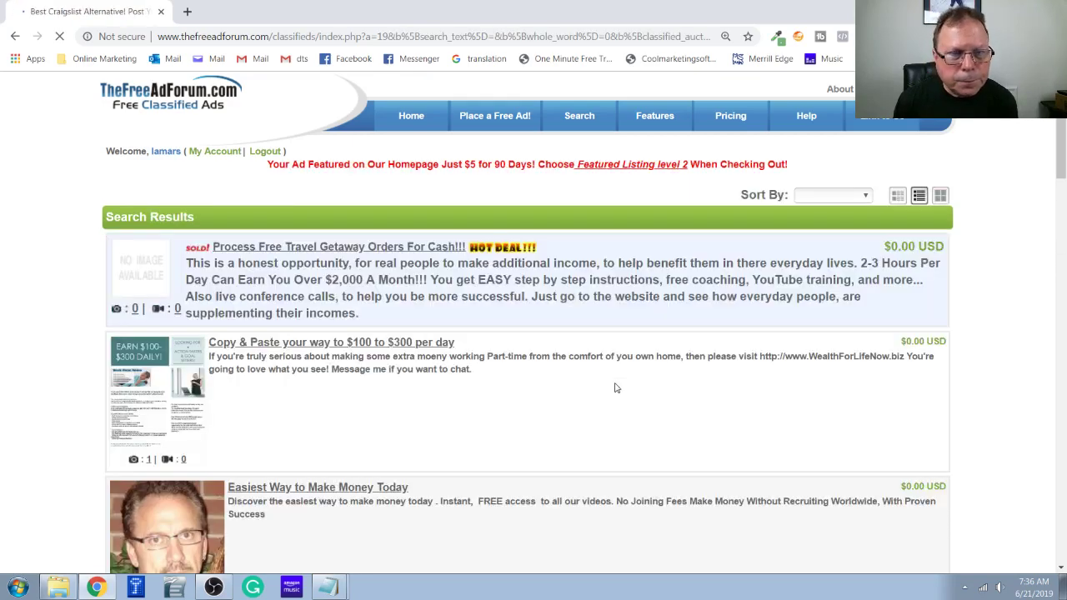
scroll(609, 379, "down", 2)
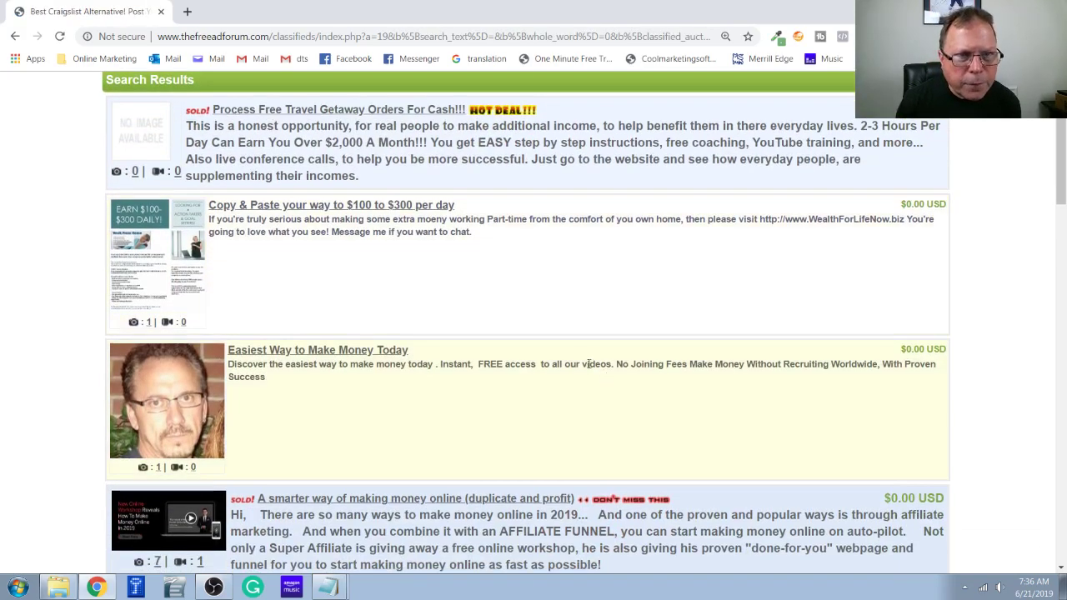
left_click(368, 206)
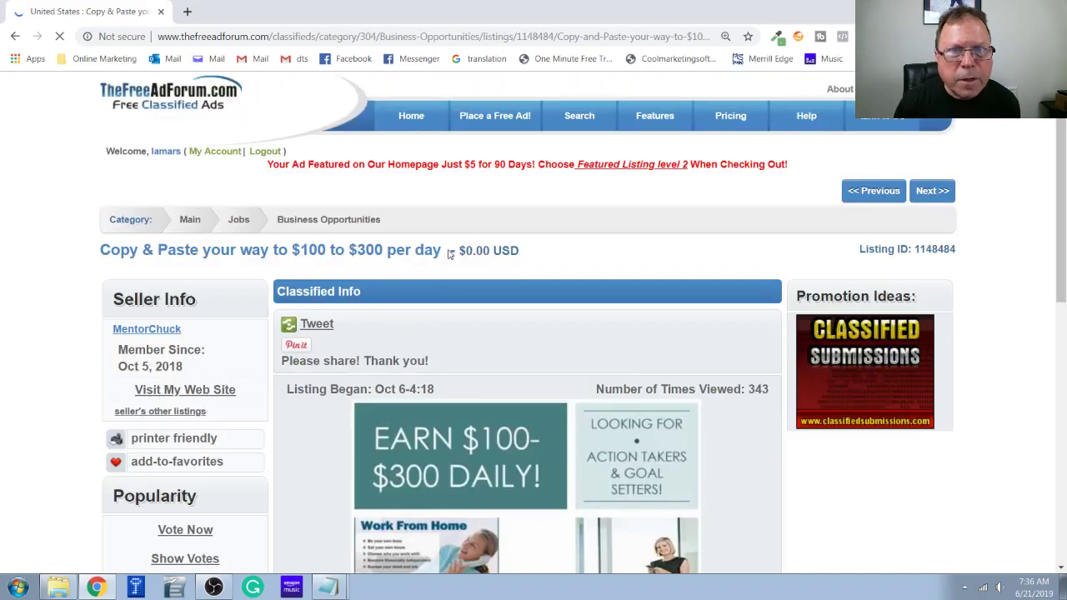
Scroll through MentorChuck's Copy & Paste listing to read it.
scroll(546, 319, "down", 2)
scroll(517, 315, "down", 1)
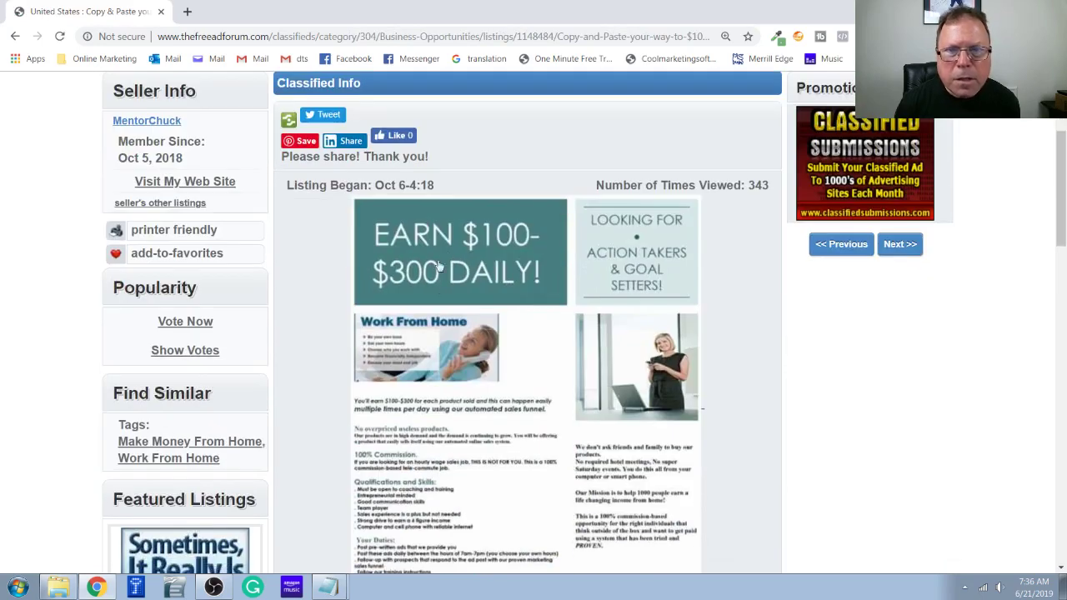
scroll(491, 312, "down", 3)
scroll(486, 308, "down", 2)
scroll(486, 308, "down", 1)
scroll(486, 308, "down", 2)
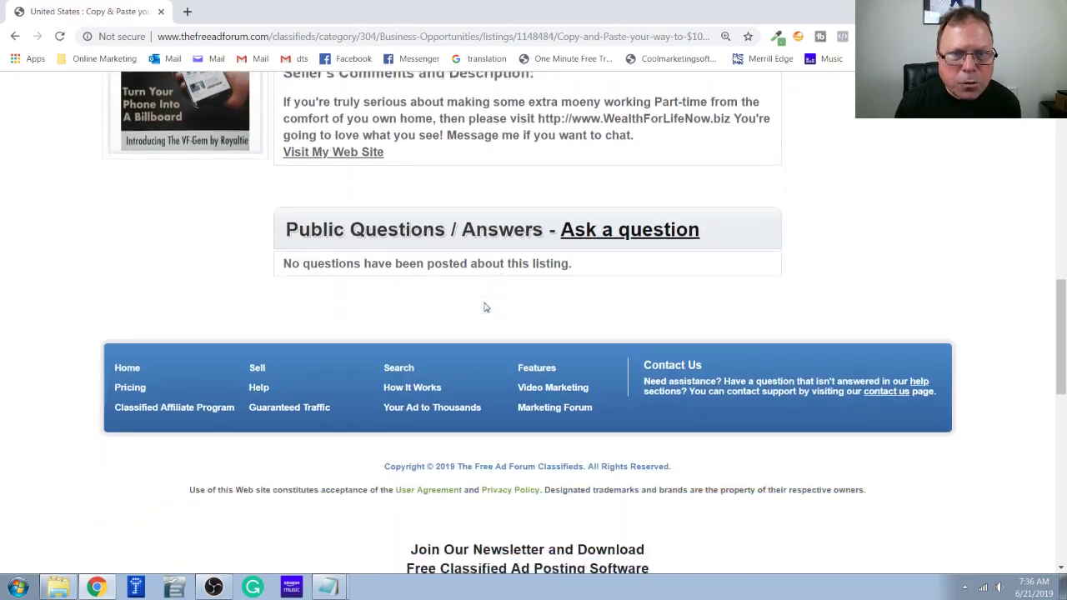
scroll(486, 308, "up", 3)
scroll(486, 308, "up", 4)
scroll(486, 308, "up", 3)
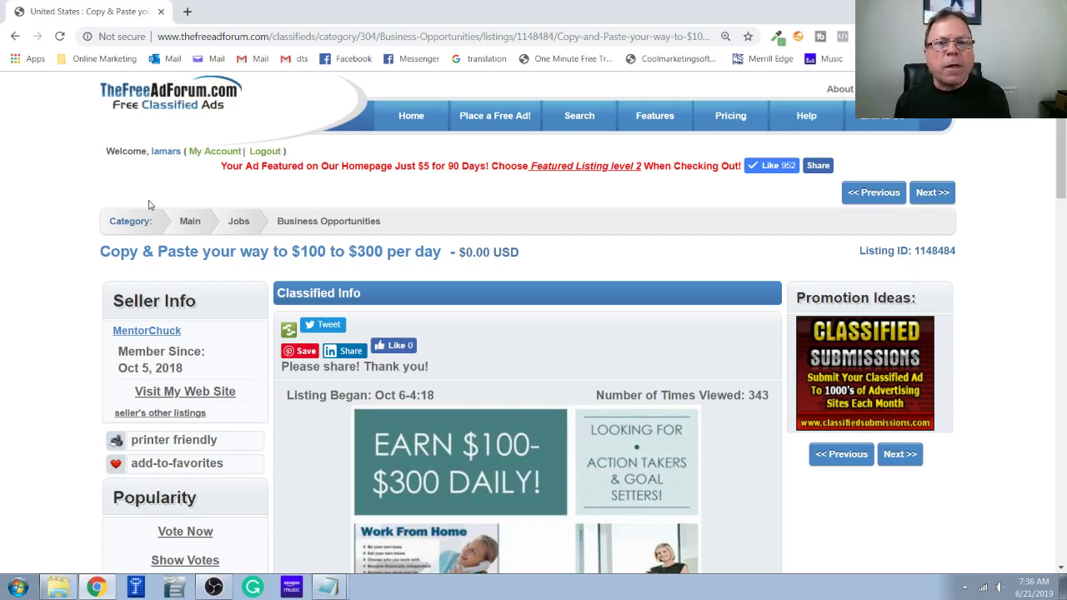
Go to My Account's 'my active listings' and review the six posted ads.
left_click(221, 154)
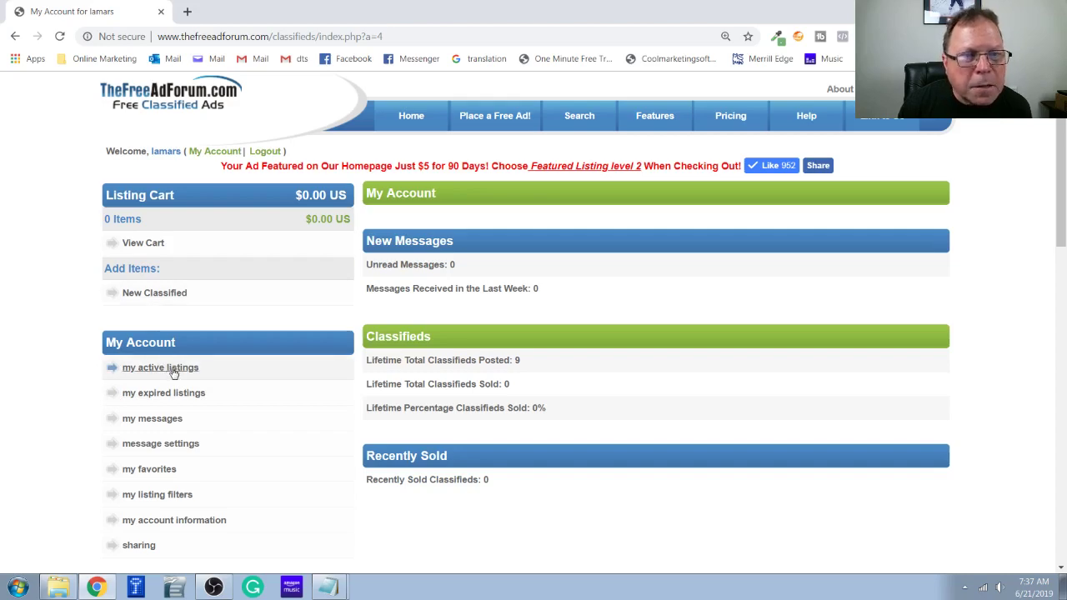
left_click(173, 371)
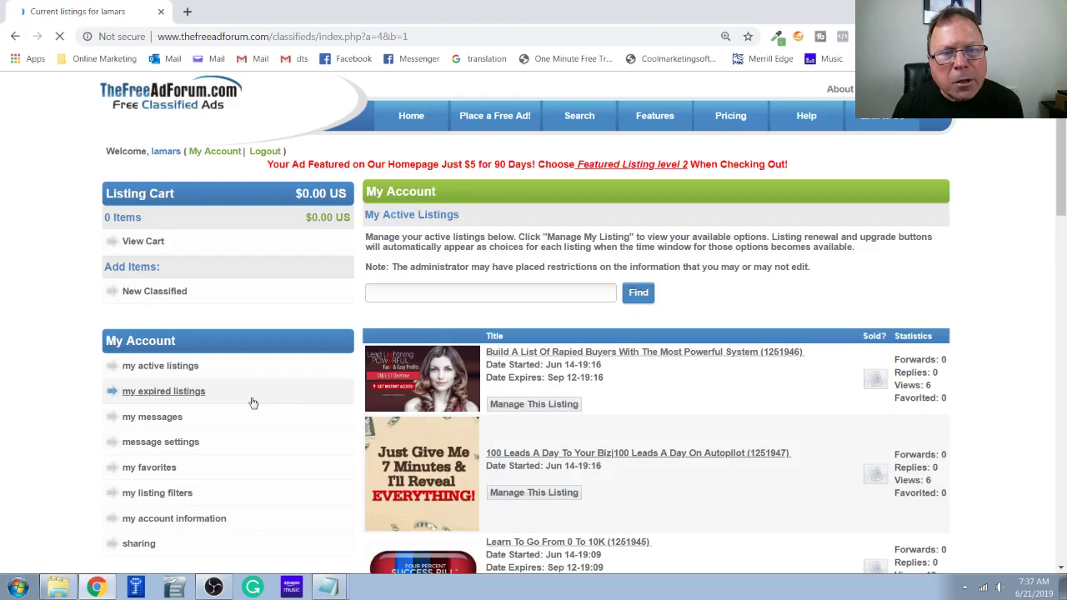
scroll(644, 400, "down", 3)
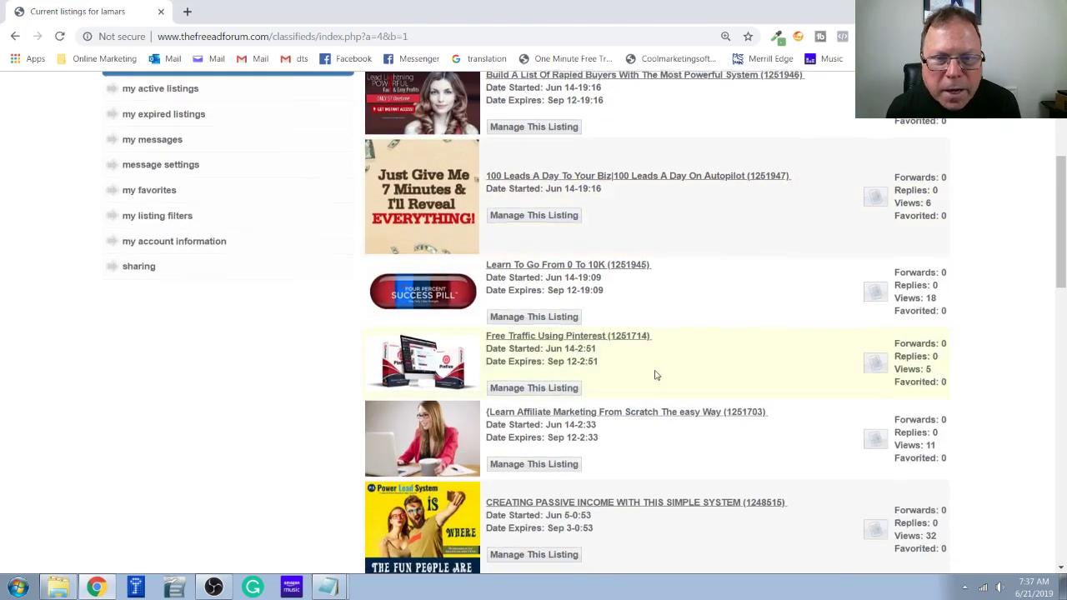
scroll(650, 384, "down", 3)
scroll(655, 375, "up", 1)
scroll(655, 375, "up", 3)
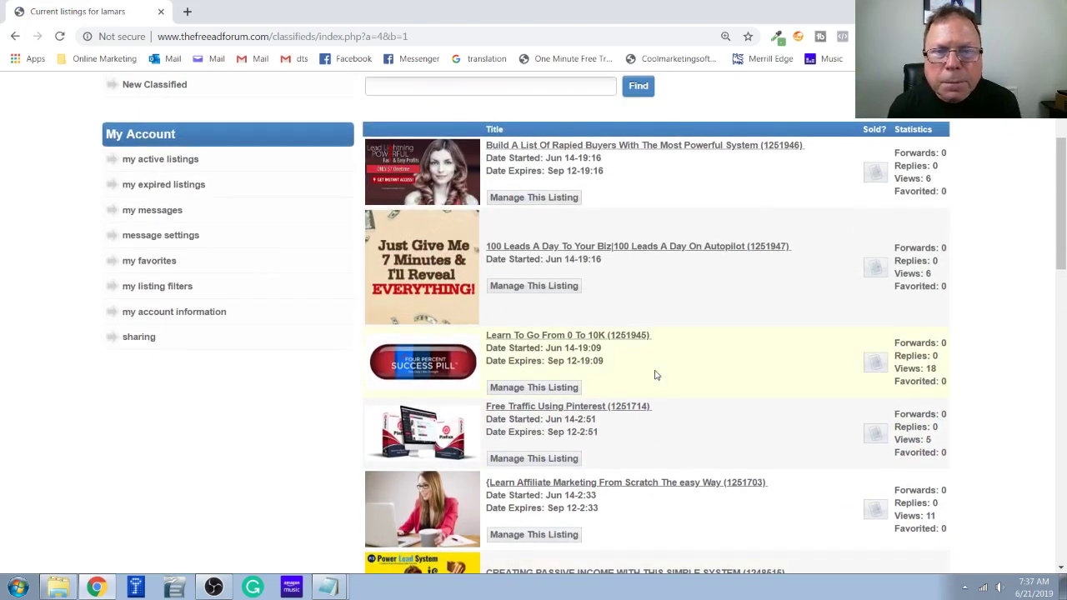
scroll(655, 375, "down", 2)
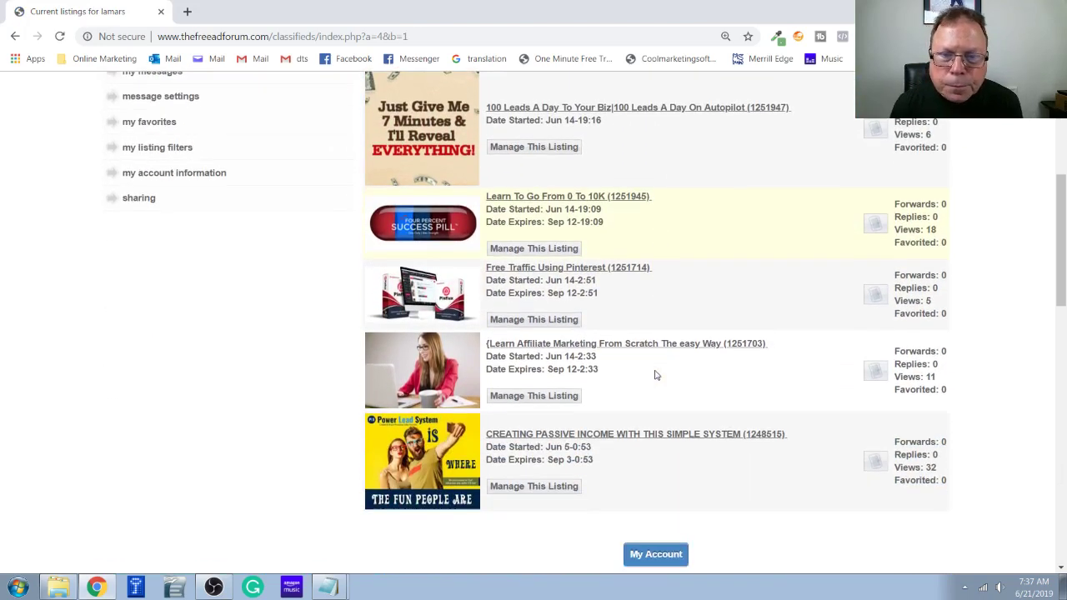
Use Manage This Listing on the passive-income ad and choose Edit Details.
left_click(524, 495)
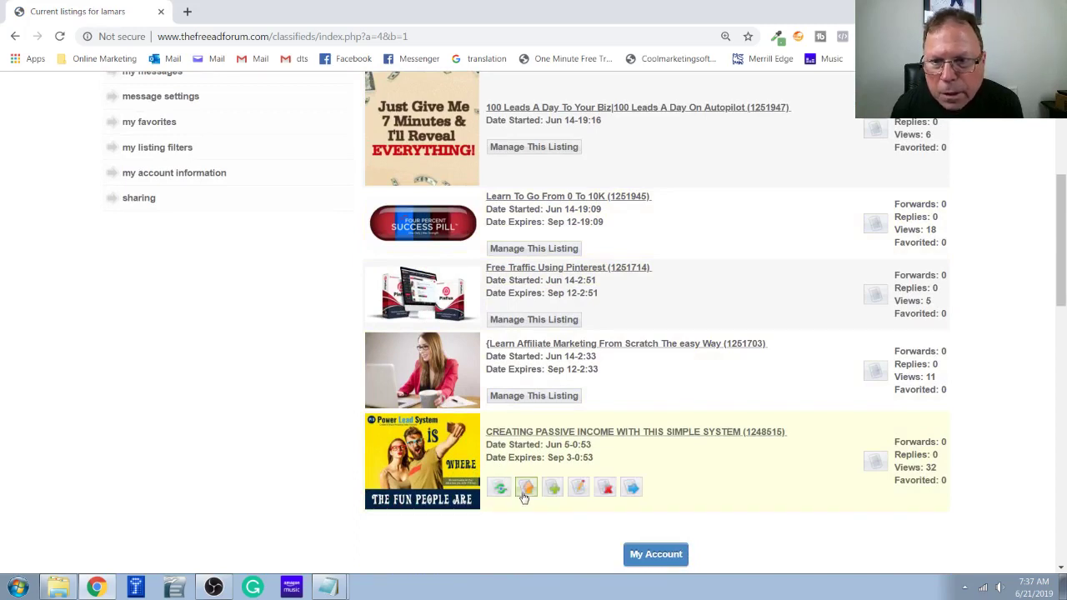
left_click(580, 490)
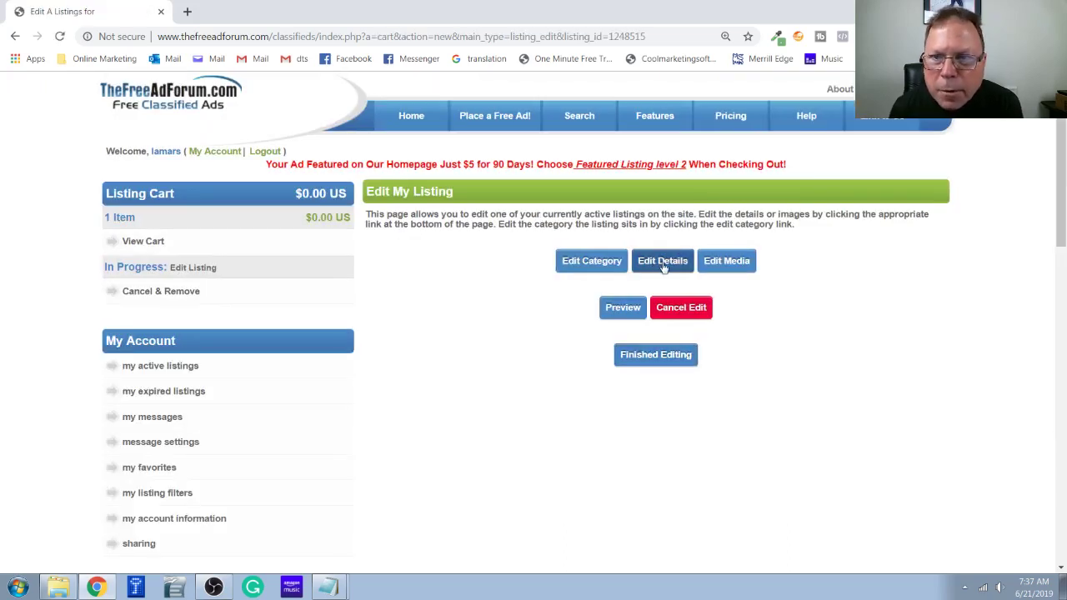
left_click(663, 262)
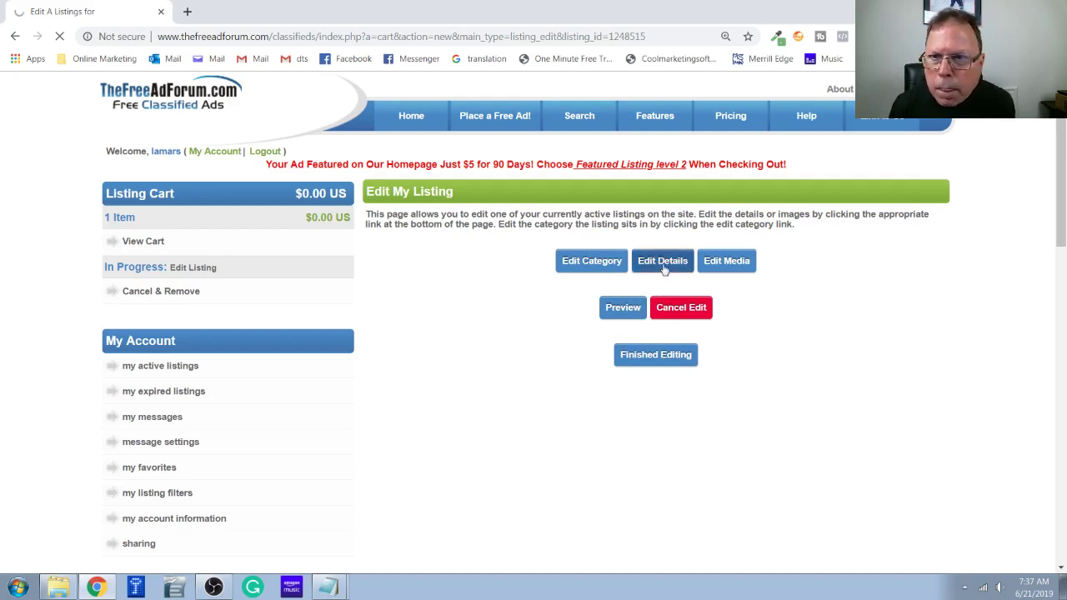
Preview the passive-income ad in an enlarged popup and scroll to its video section.
left_click(625, 310)
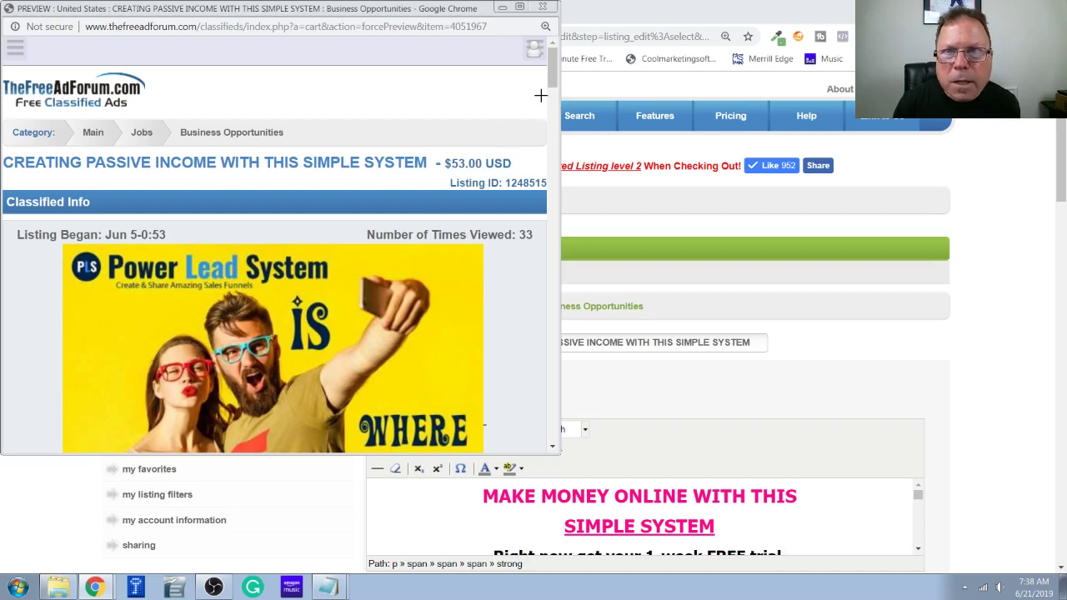
left_click_drag(446, 17, 601, 20)
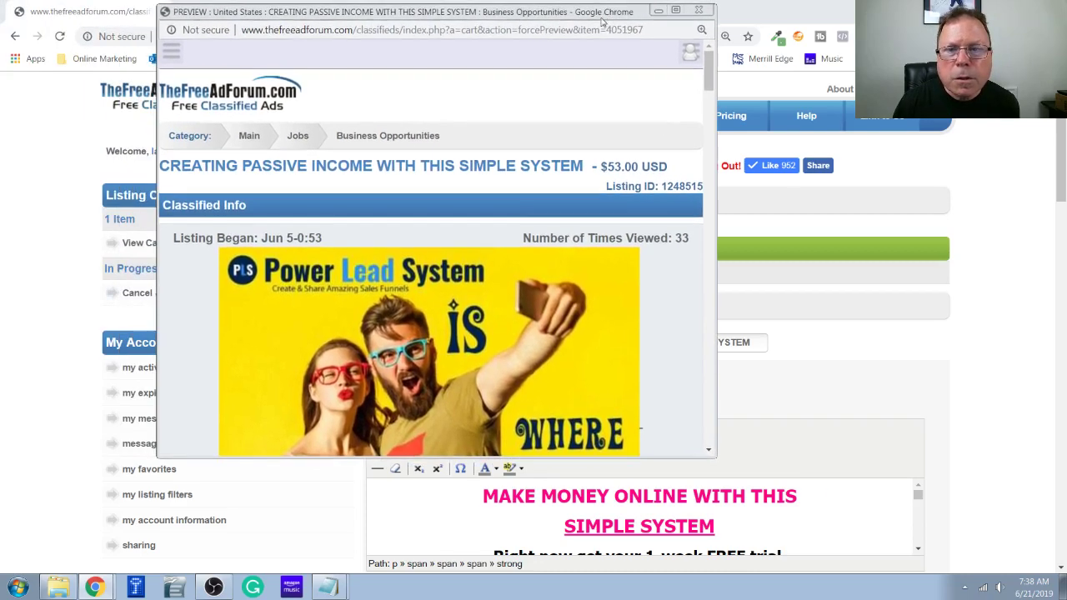
left_click_drag(715, 457, 803, 564)
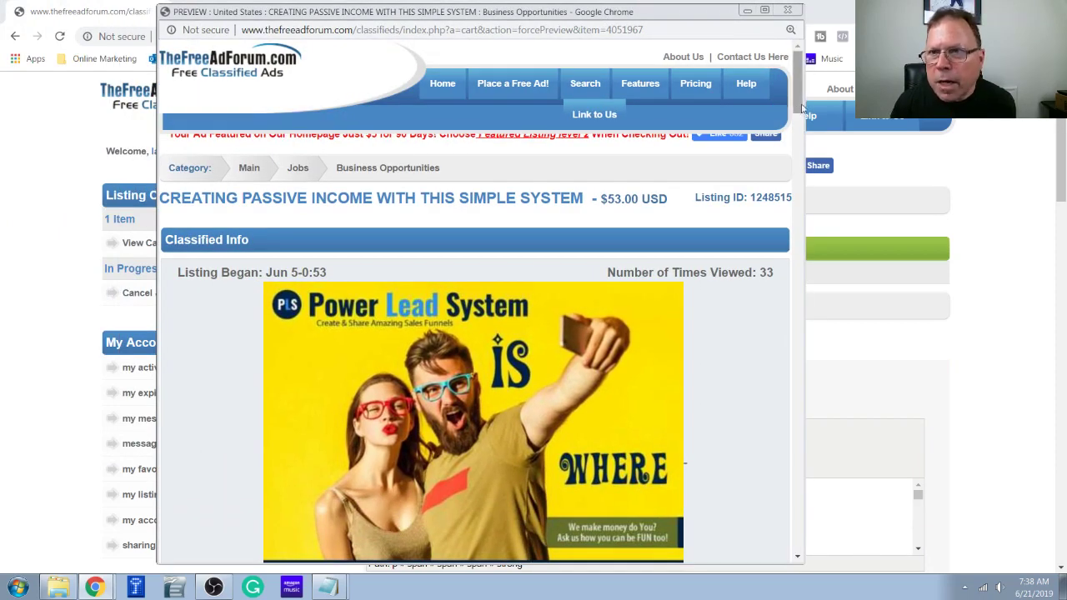
mouse_move(797, 108)
left_mouse_down()
mouse_move(792, 223)
mouse_move(772, 318)
left_mouse_up()
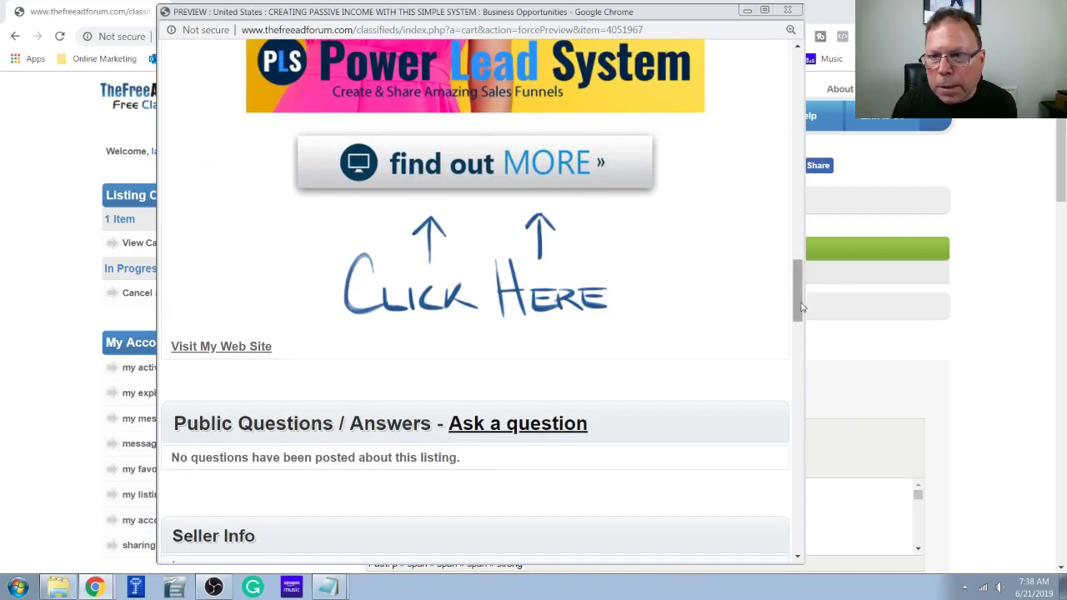
left_click_drag(796, 306, 796, 331)
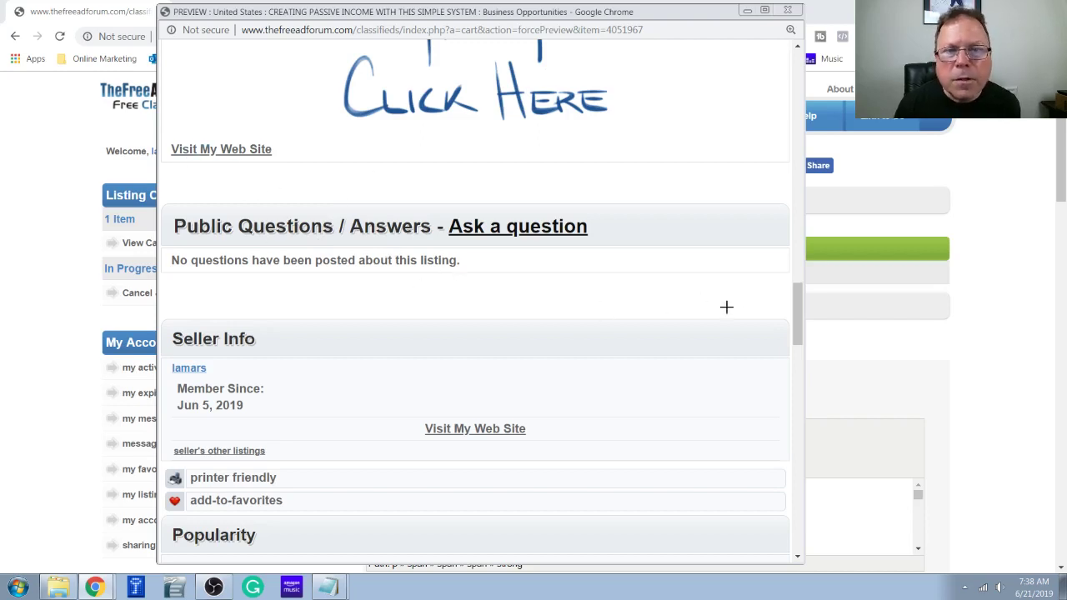
mouse_move(798, 316)
left_mouse_down()
mouse_move(802, 380)
mouse_move(792, 62)
left_mouse_up()
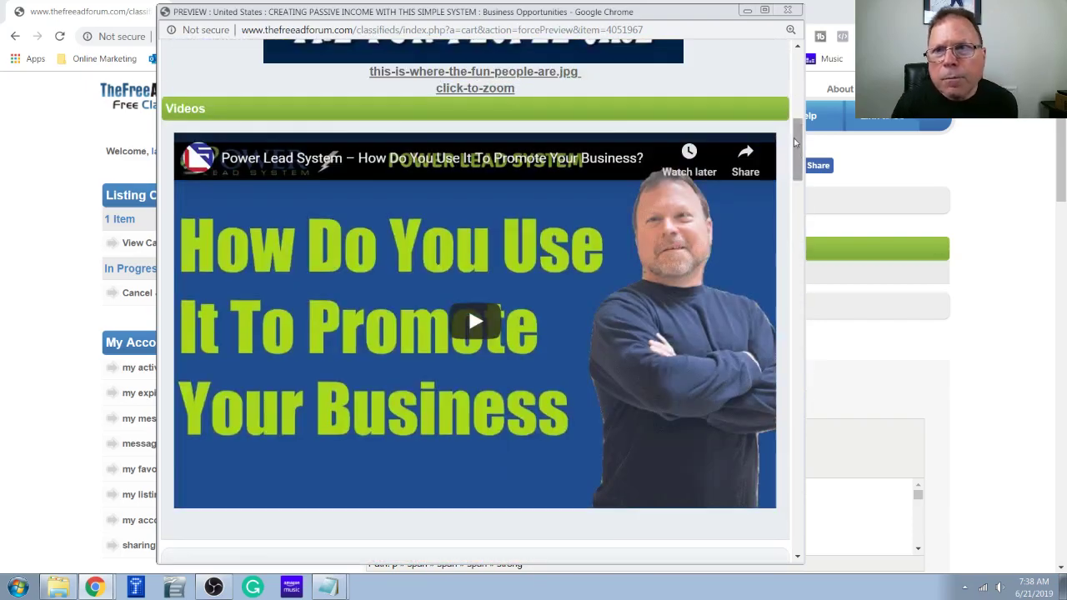
Close the preview, cancel and remove the ad edit, and begin a New Classified.
left_click(787, 10)
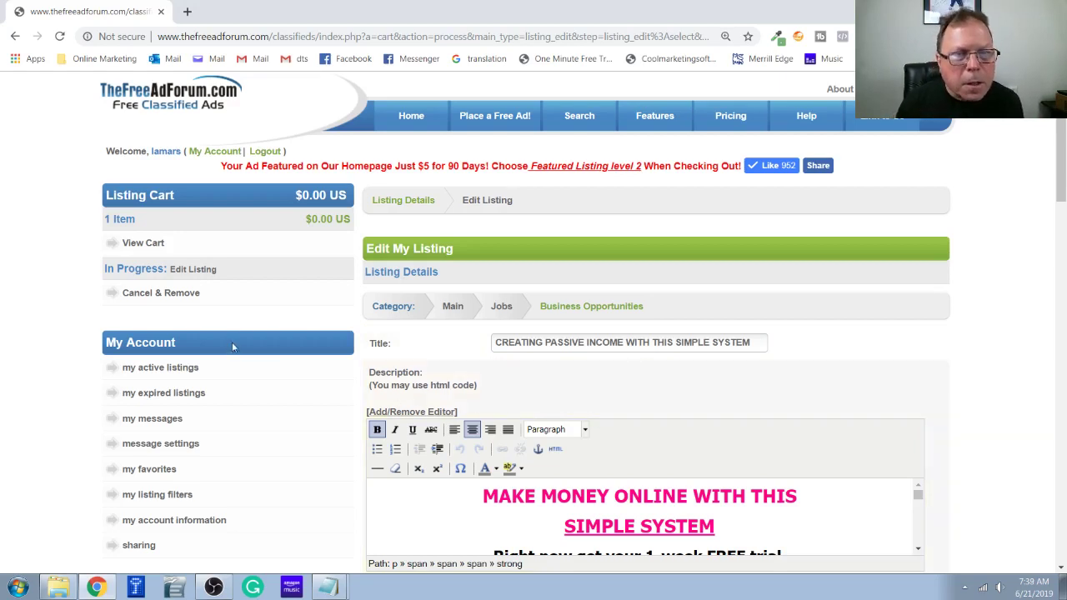
left_click(182, 297)
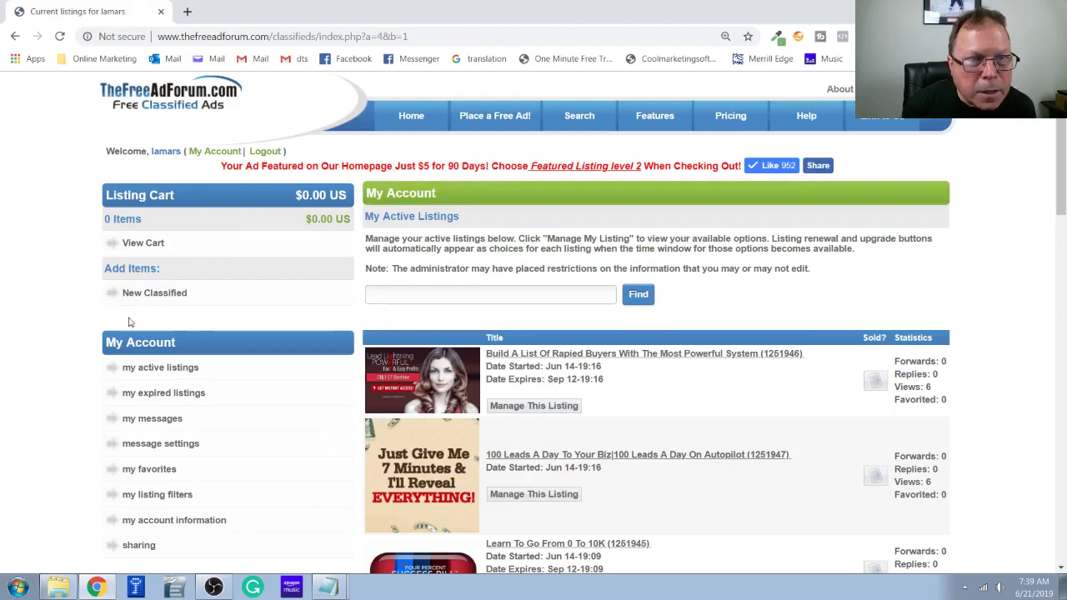
left_click(151, 299)
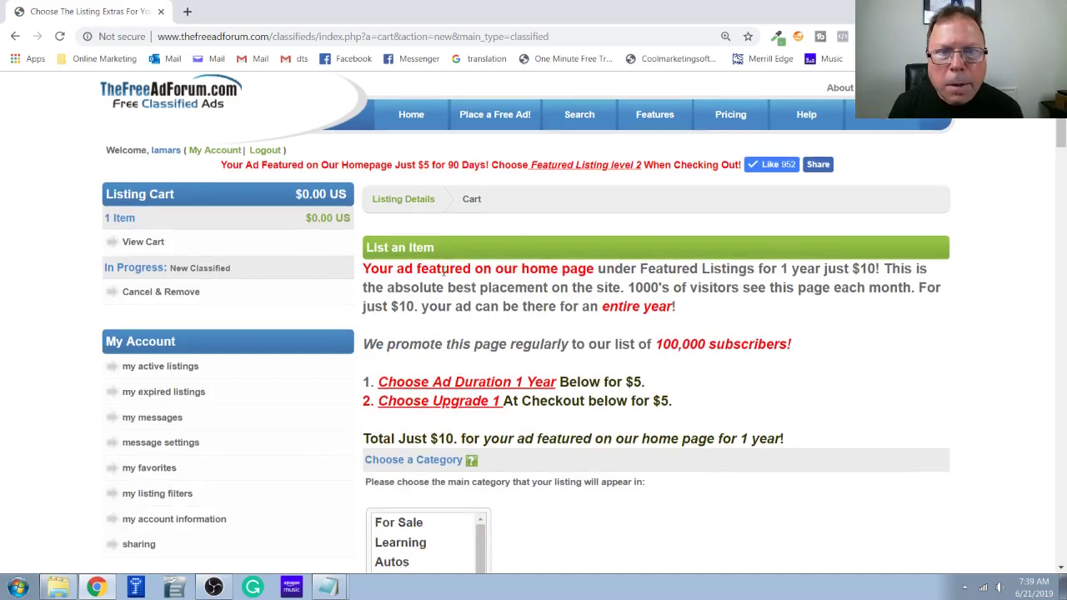
Choose Jobs as the main category and Business Opportunities as its subcategory.
scroll(454, 249, "down", 1)
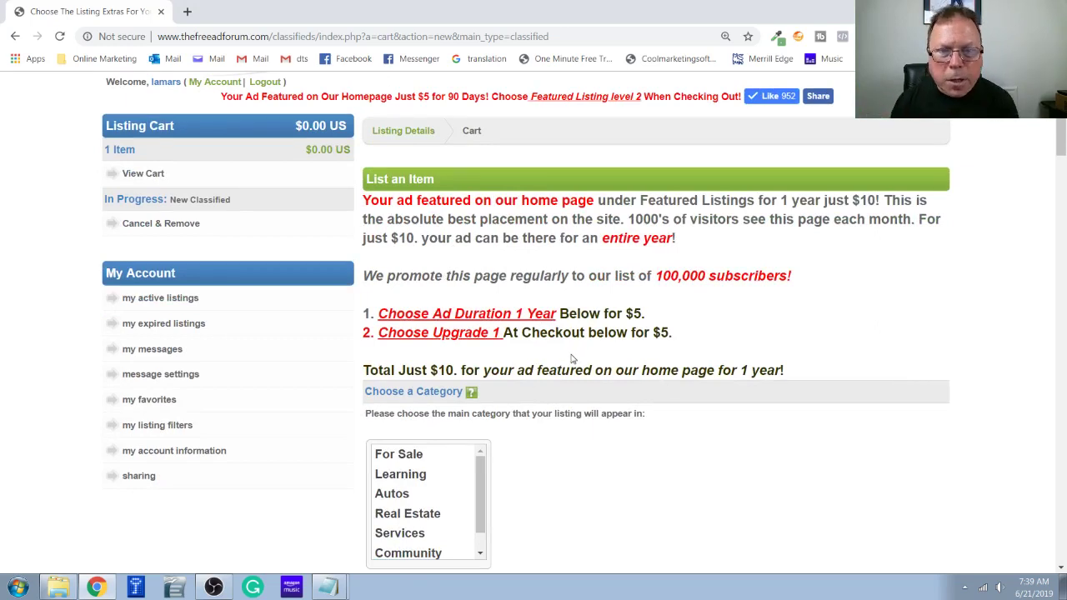
scroll(583, 349, "down", 1)
scroll(597, 343, "down", 1)
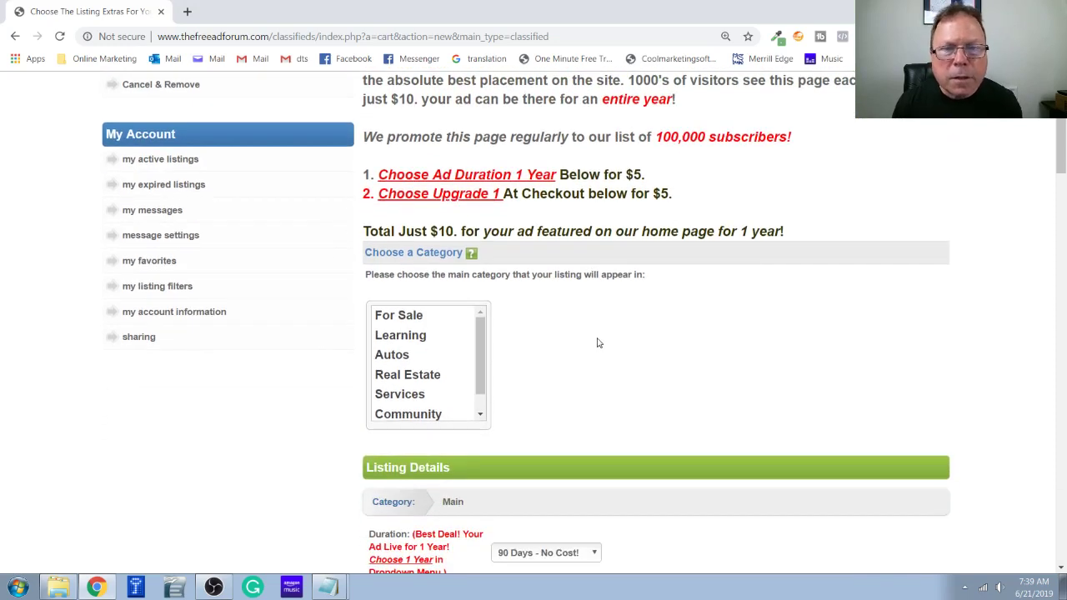
mouse_move(480, 379)
left_mouse_down()
mouse_move(481, 393)
mouse_move(488, 376)
mouse_move(484, 399)
left_mouse_up()
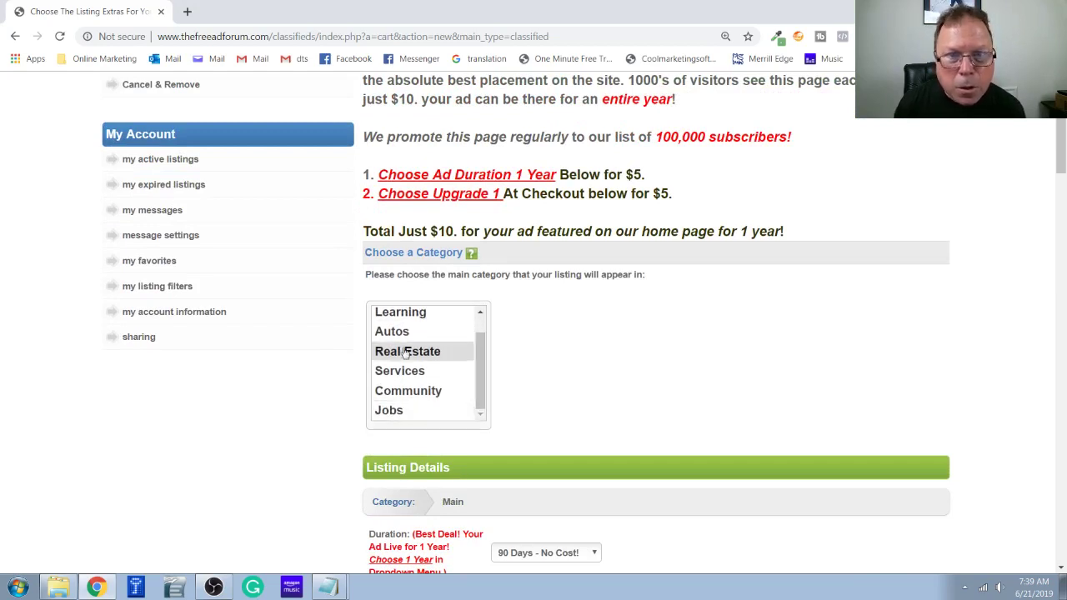
left_click(399, 412)
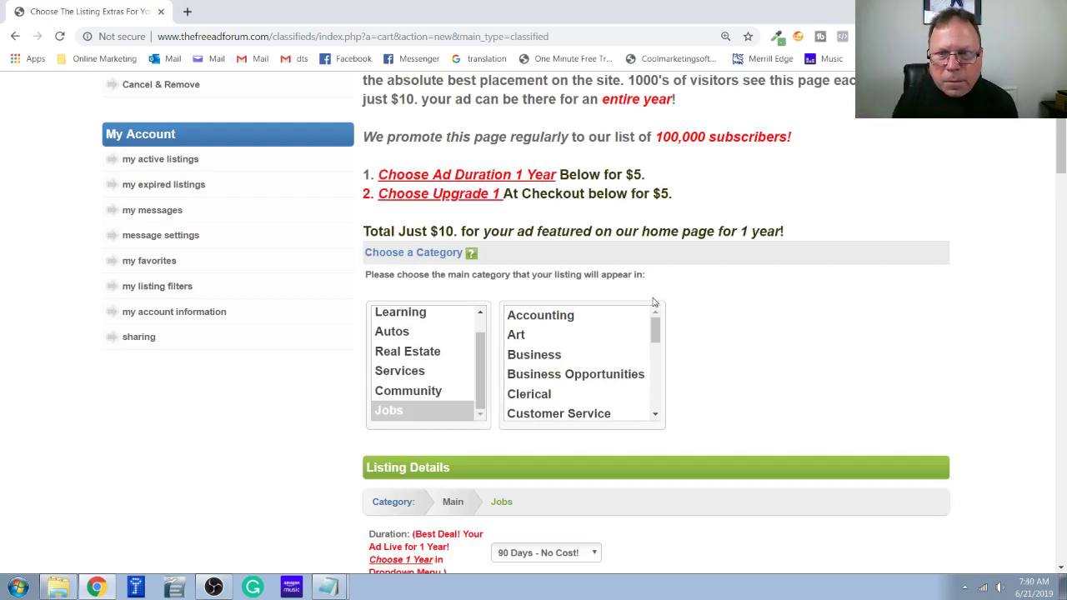
left_click(621, 381)
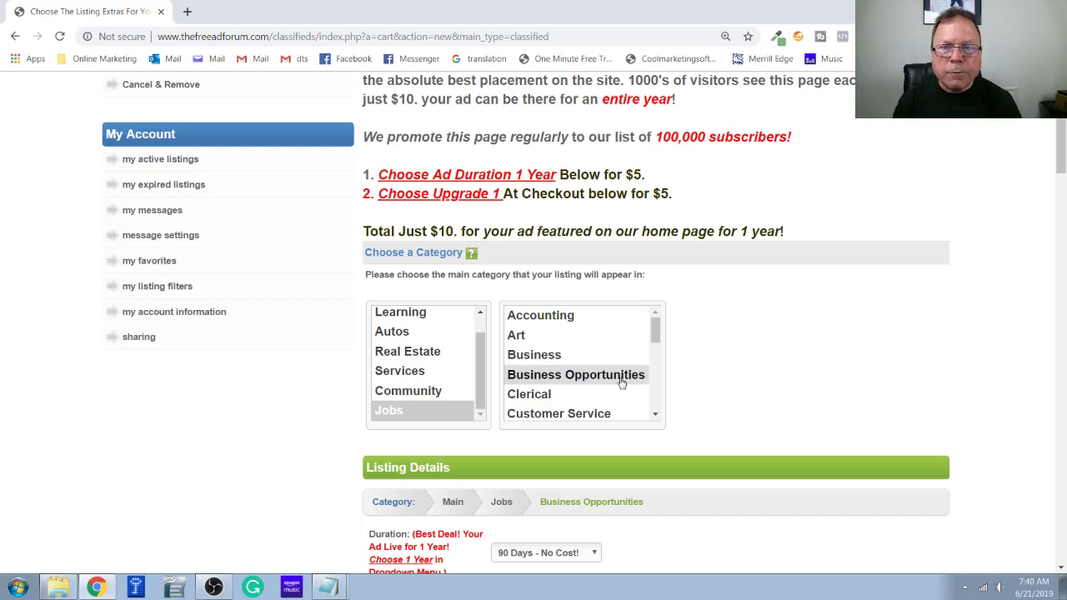
scroll(789, 359, "down", 3)
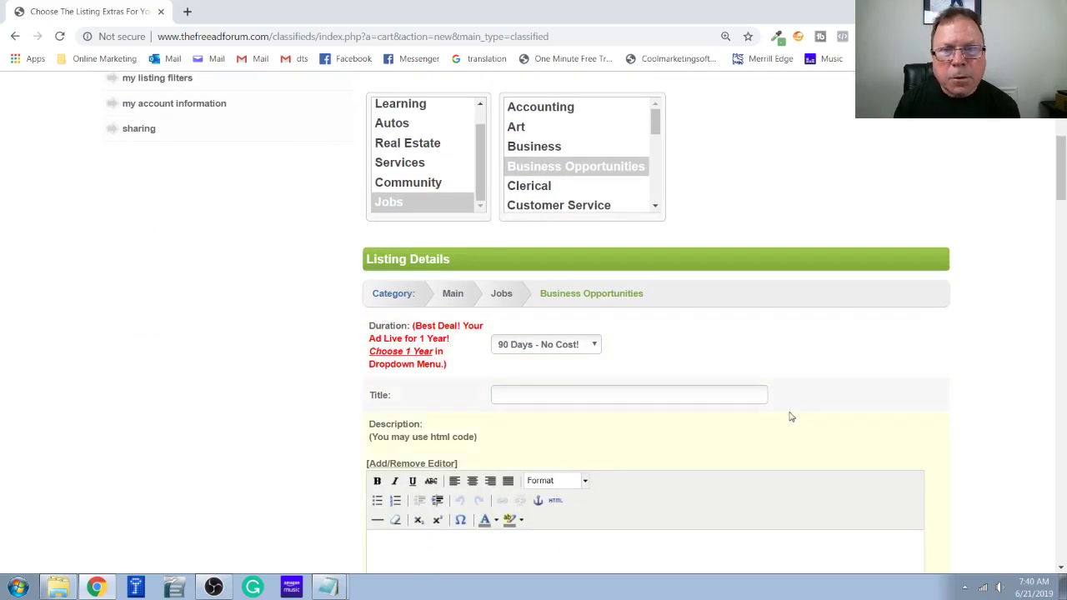
Keep the '90 Days - No Cost!' duration and use the saved title 'CREATING PASSIVE INCOME WITH THIS SIMPLE SYSTEM'.
scroll(791, 416, "down", 2)
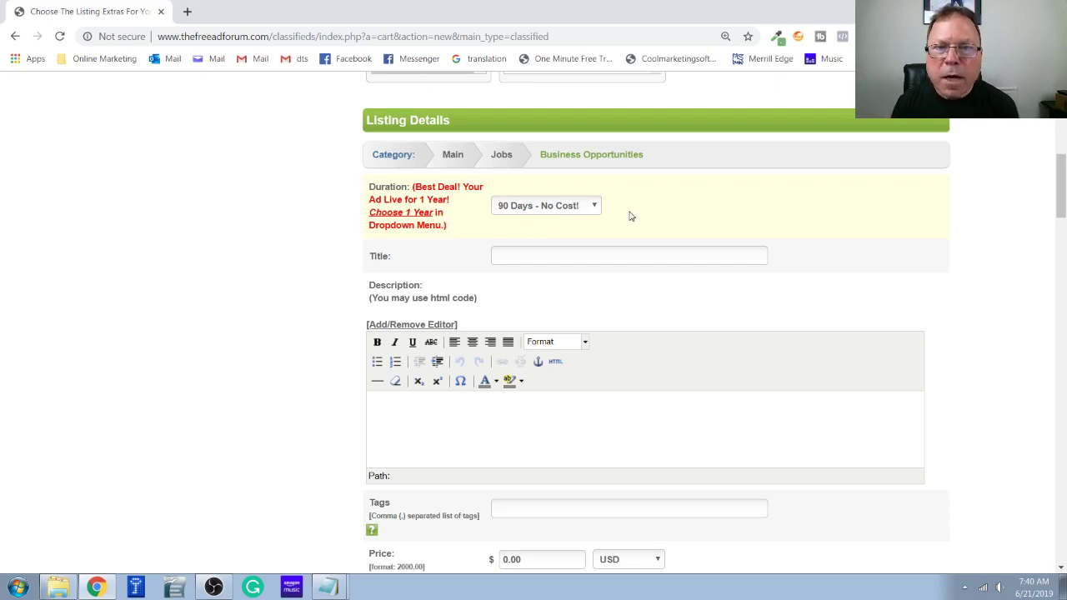
left_click(596, 205)
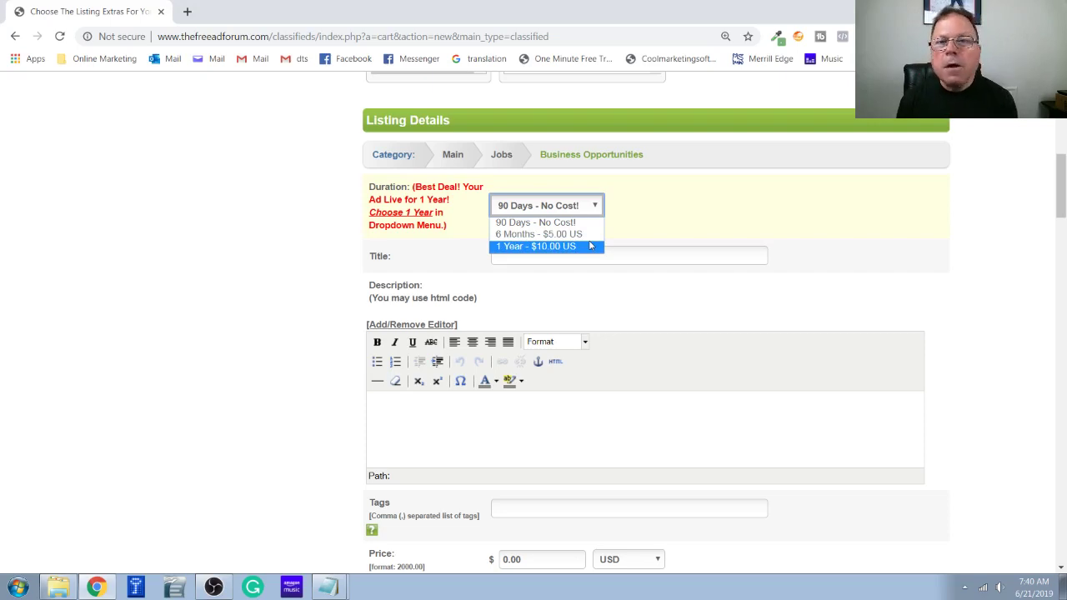
left_click(664, 212)
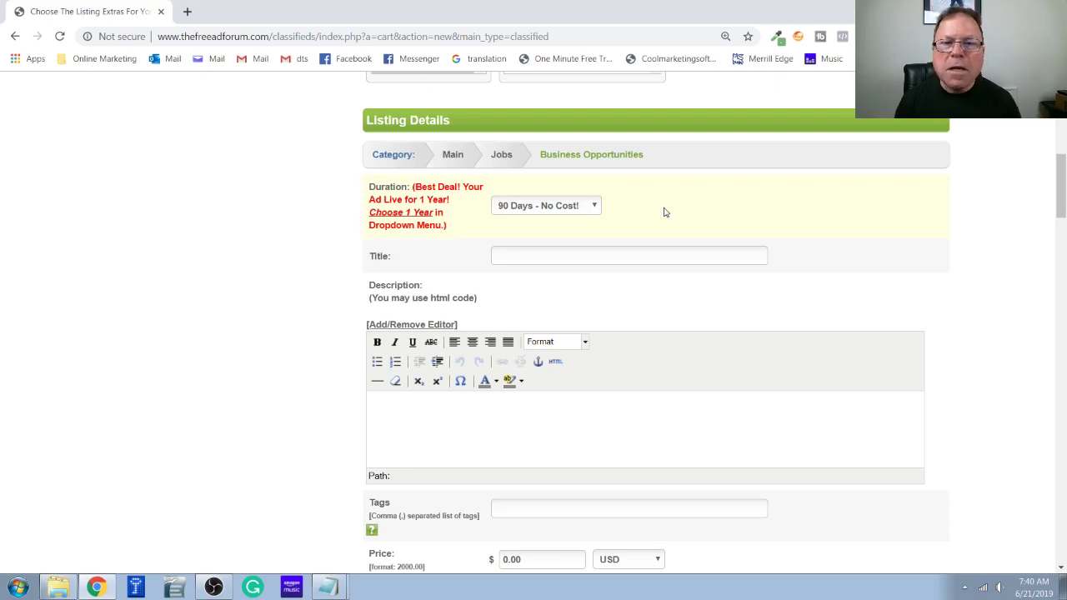
left_click(563, 253)
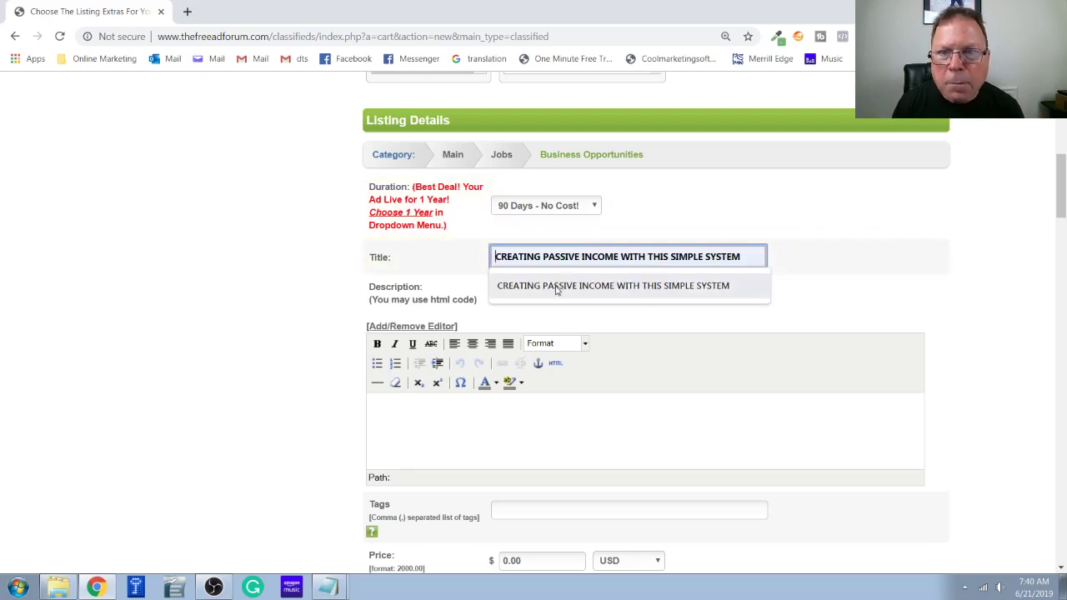
left_click(556, 285)
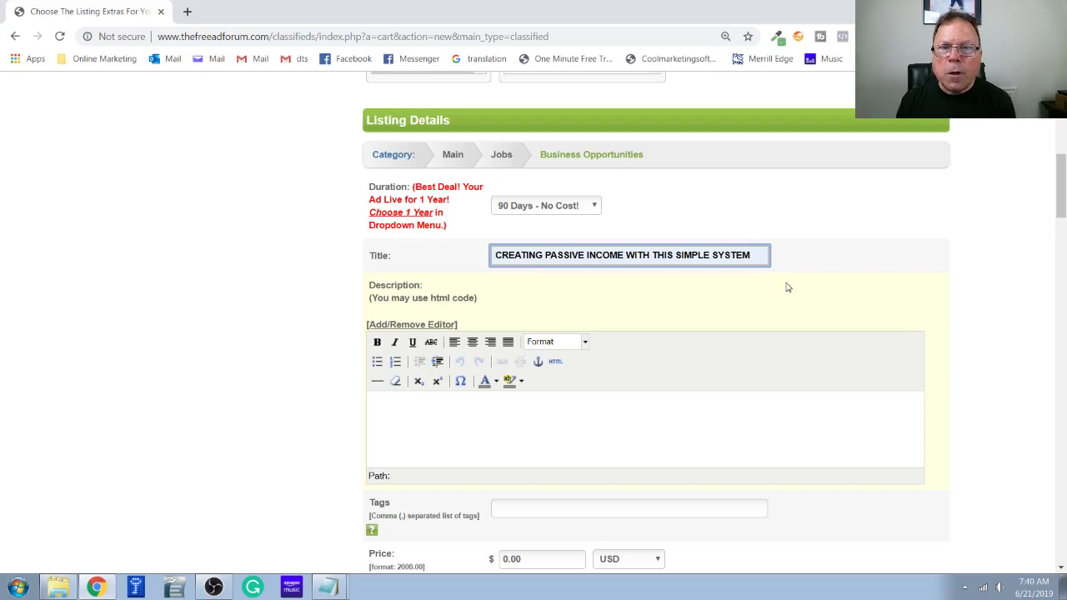
scroll(686, 331, "down", 2)
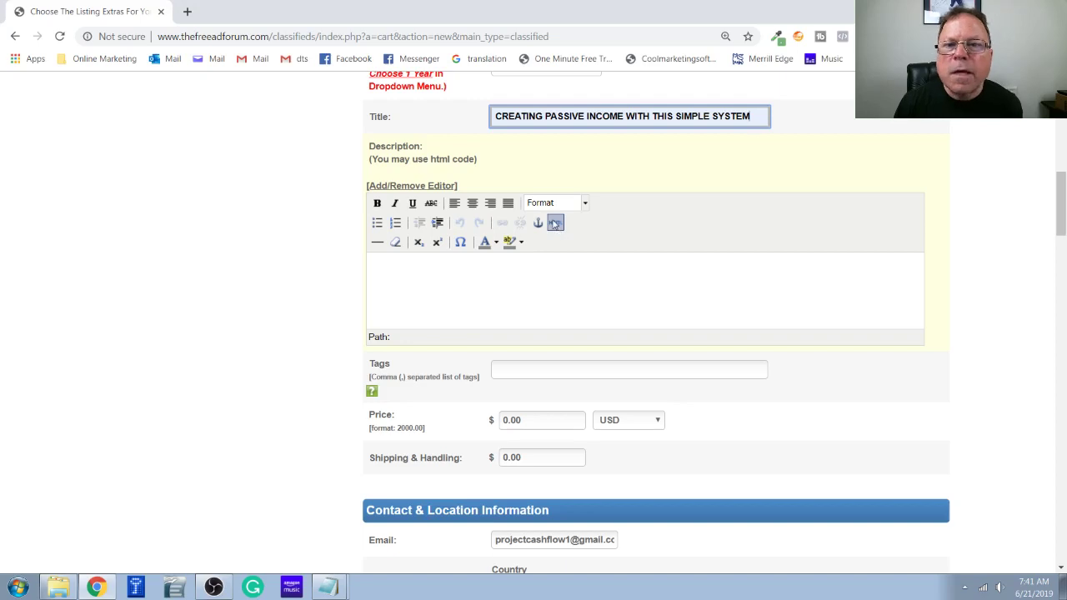
Paste the prepared HTML sales copy 'Finally! A Proven Method For…' into the description's HTML source and apply it.
left_click(555, 223)
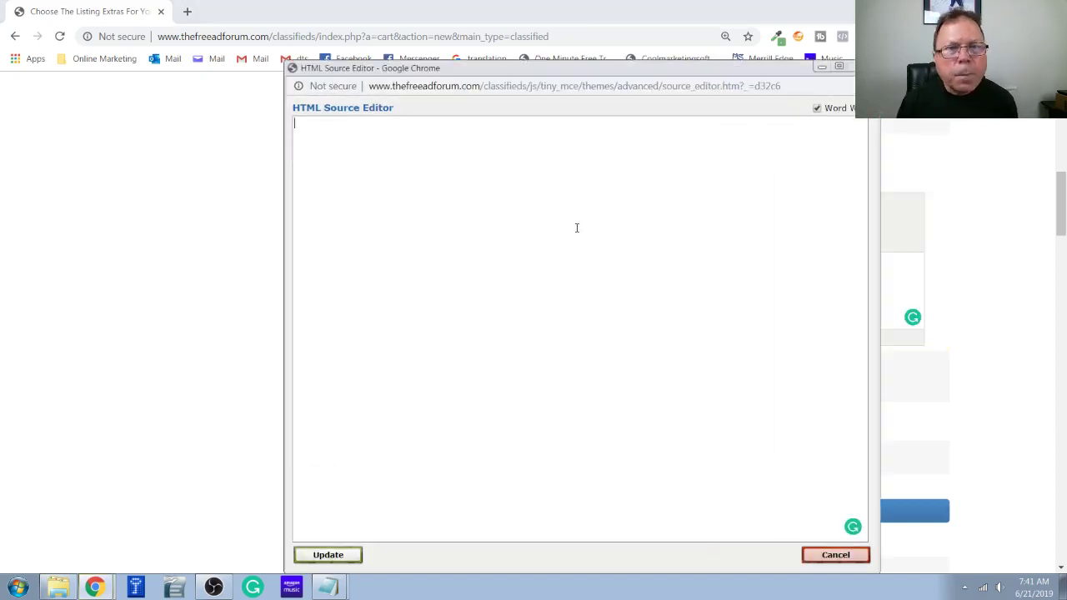
key("alt+Tab")
key("alt+Tab")
key("alt+Tab")
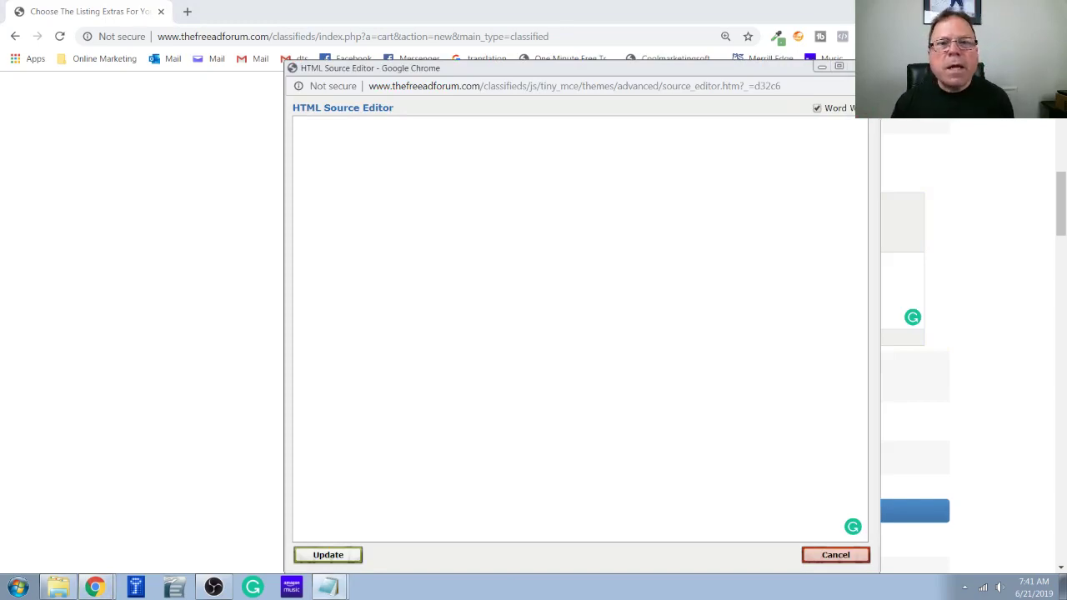
left_click(551, 226)
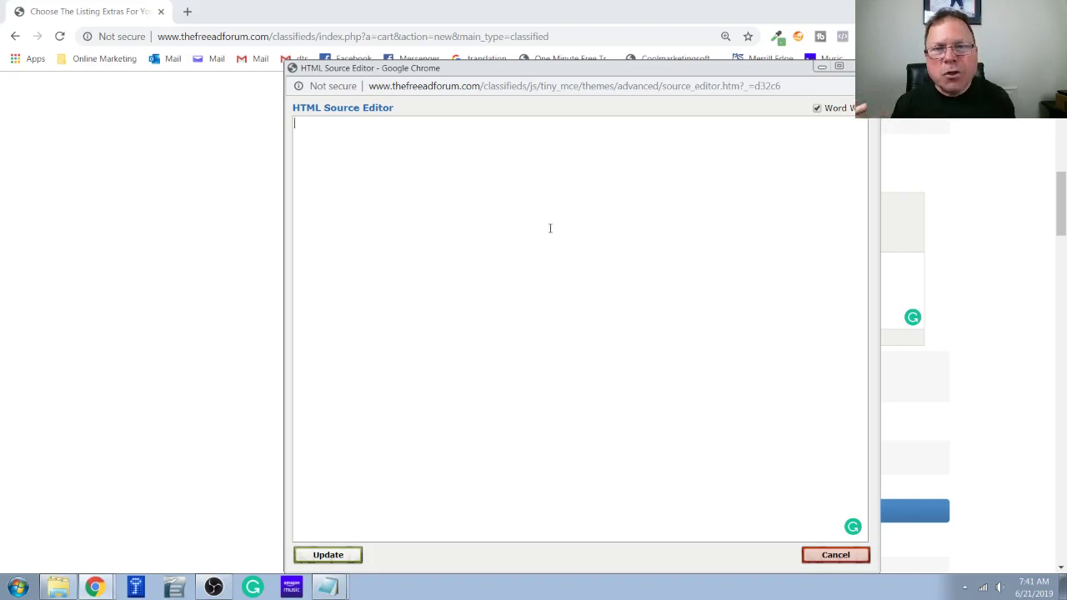
key("ctrl+v")
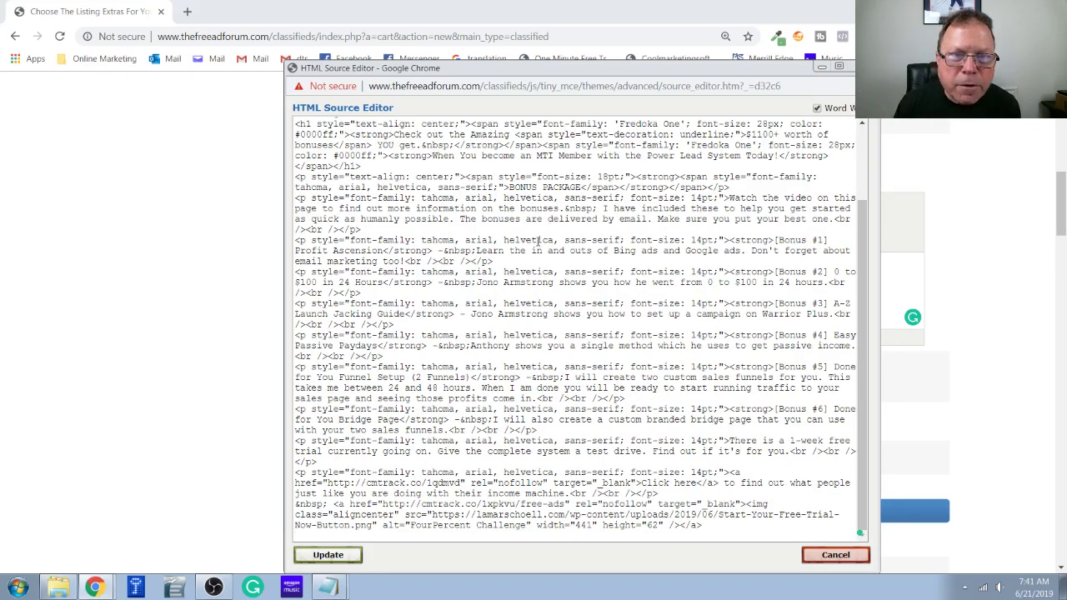
left_click(333, 555)
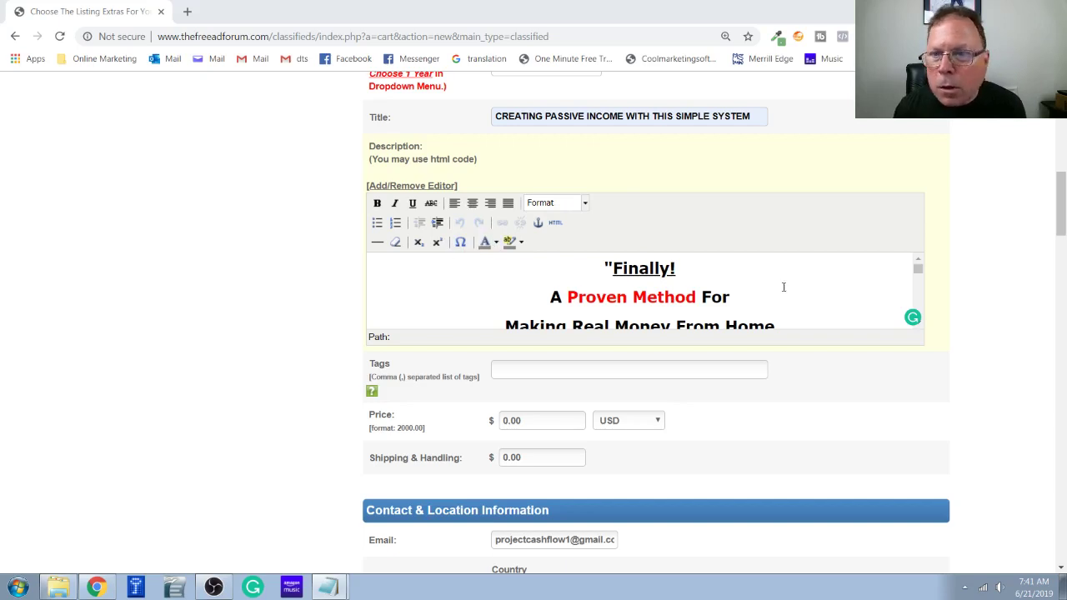
Replace the 0.00 price with 53.97.
left_click_drag(920, 274, 917, 320)
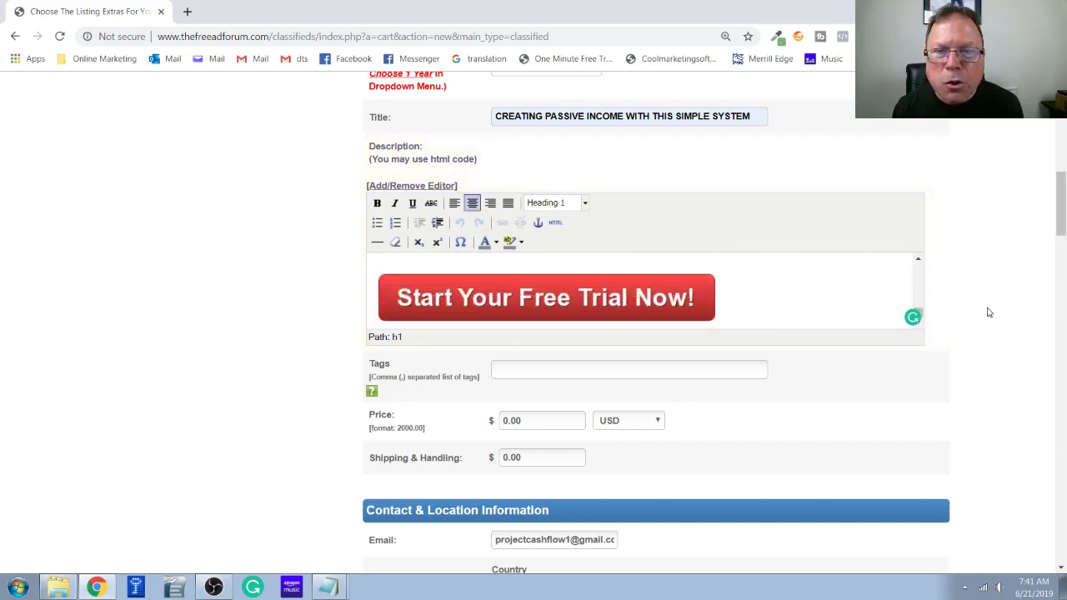
scroll(989, 312, "down", 2)
scroll(989, 312, "down", 1)
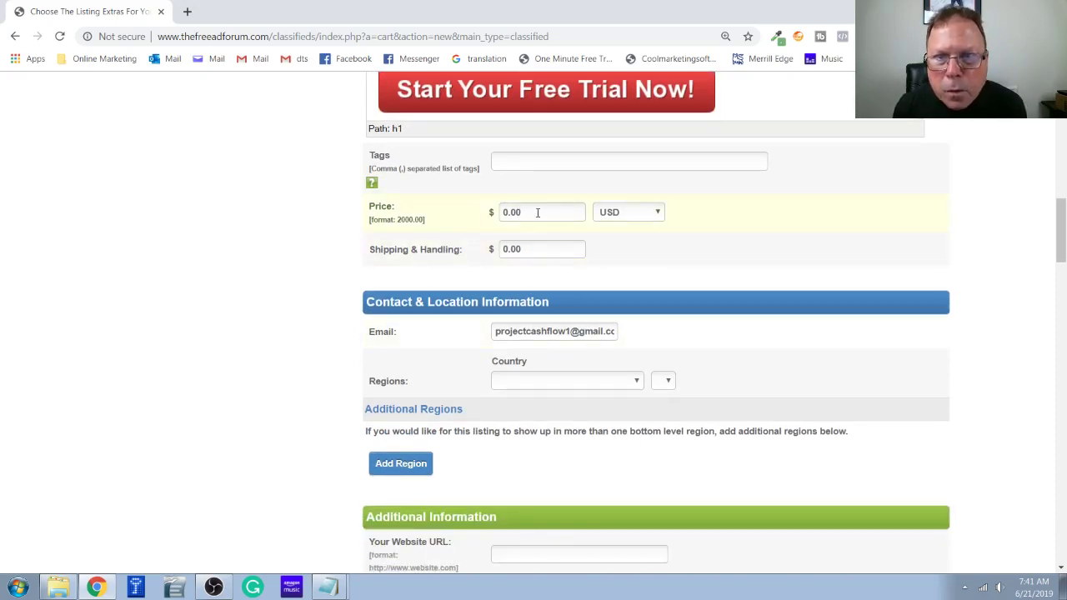
left_click_drag(539, 212, 490, 223)
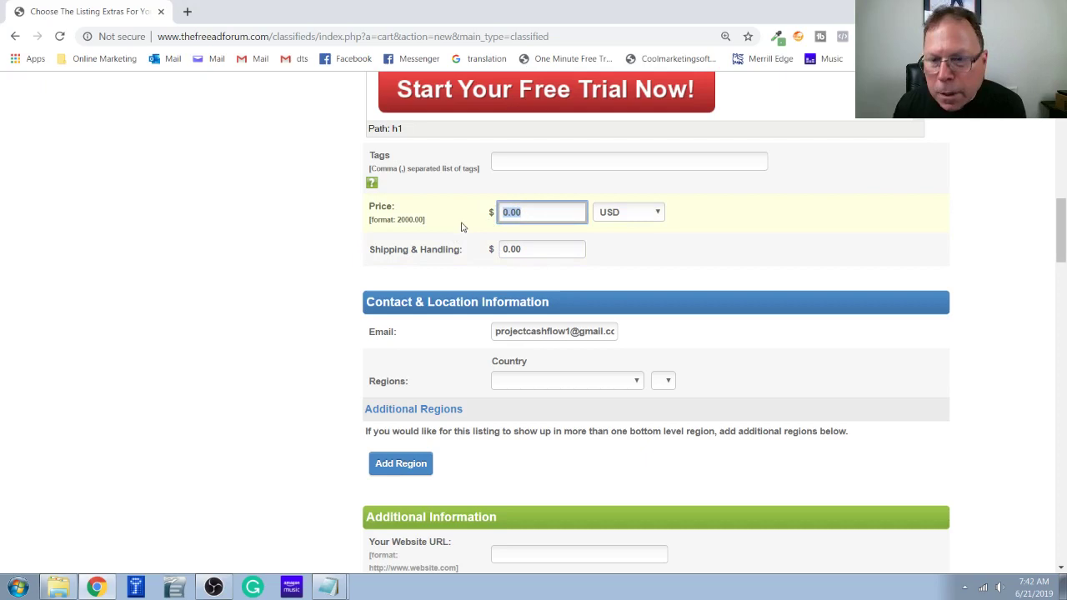
type("53.")
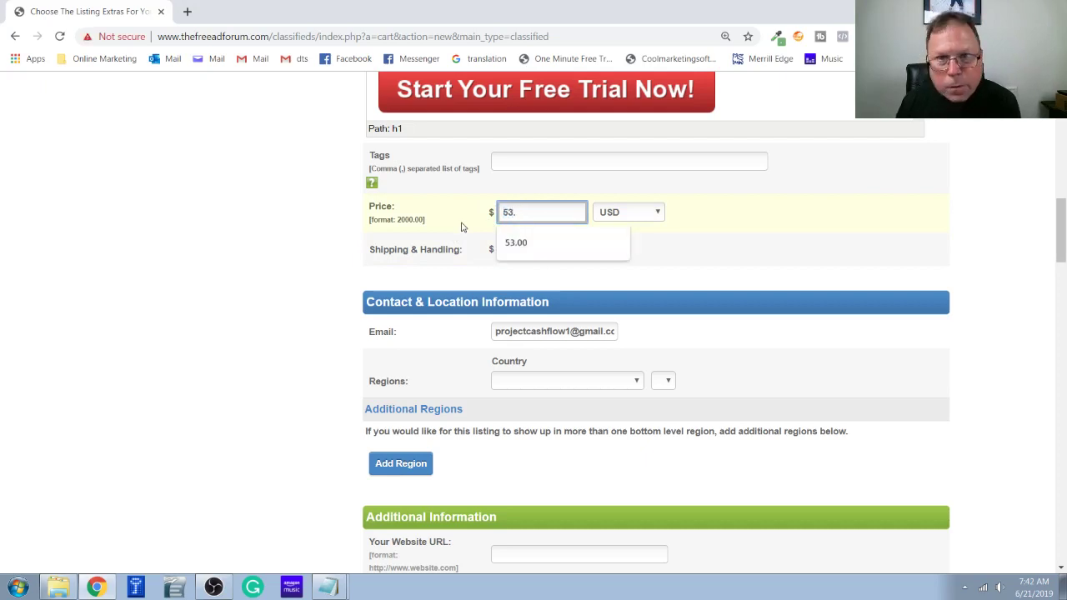
type("97")
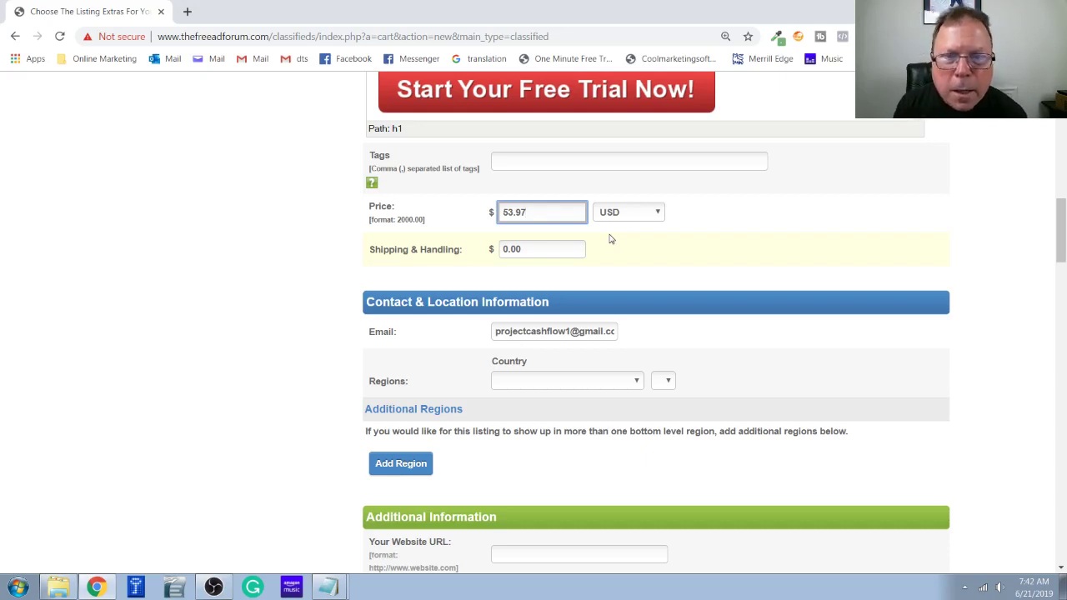
Put the cursor in the Tags field, then move down to the Contact & Location section.
scroll(669, 225, "up", 1)
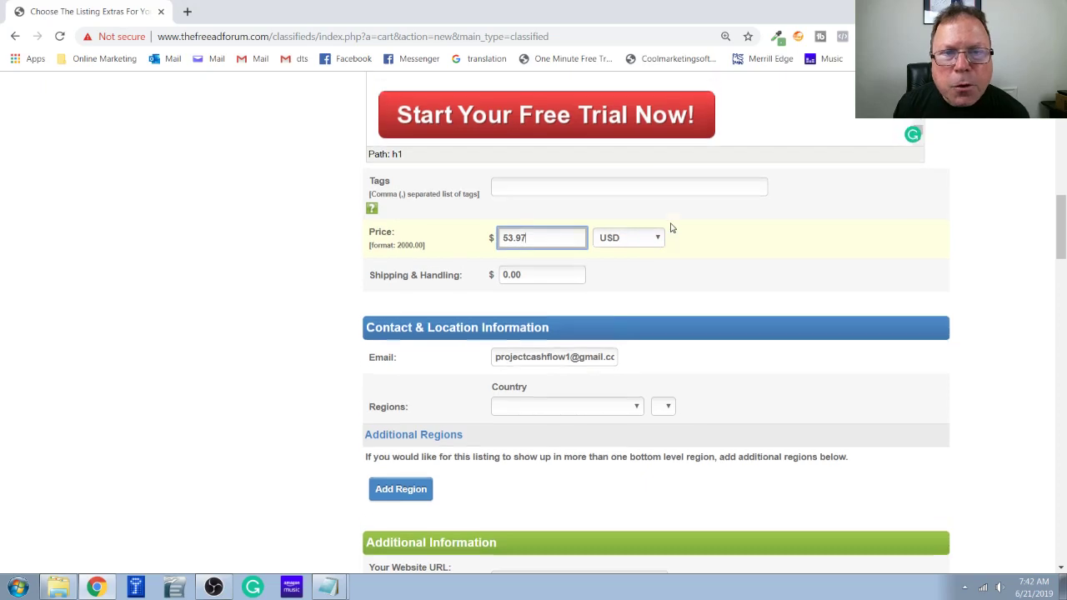
scroll(640, 235, "up", 2)
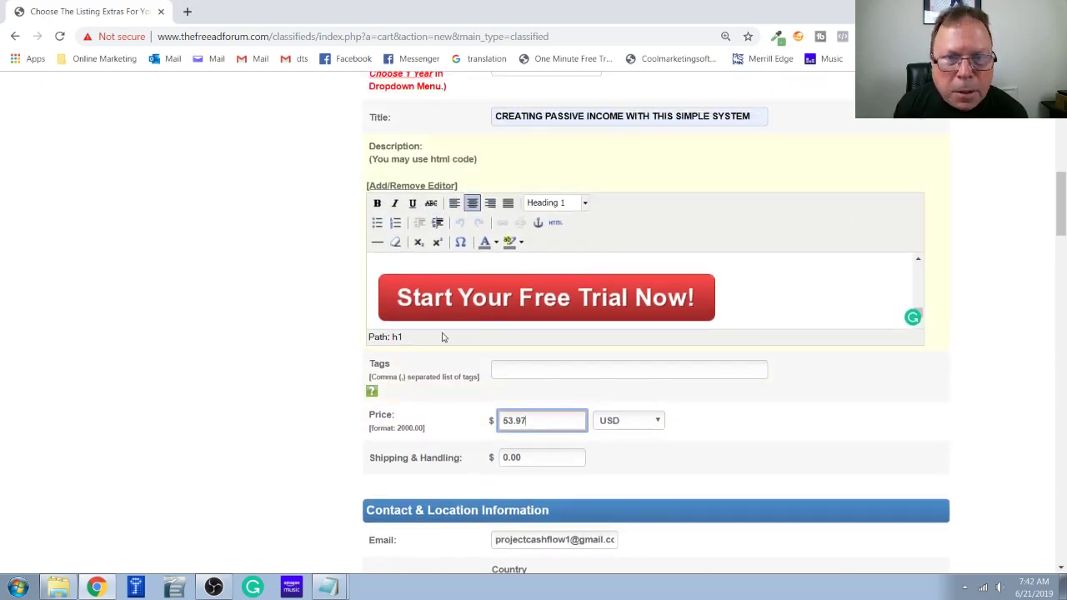
left_click(512, 369)
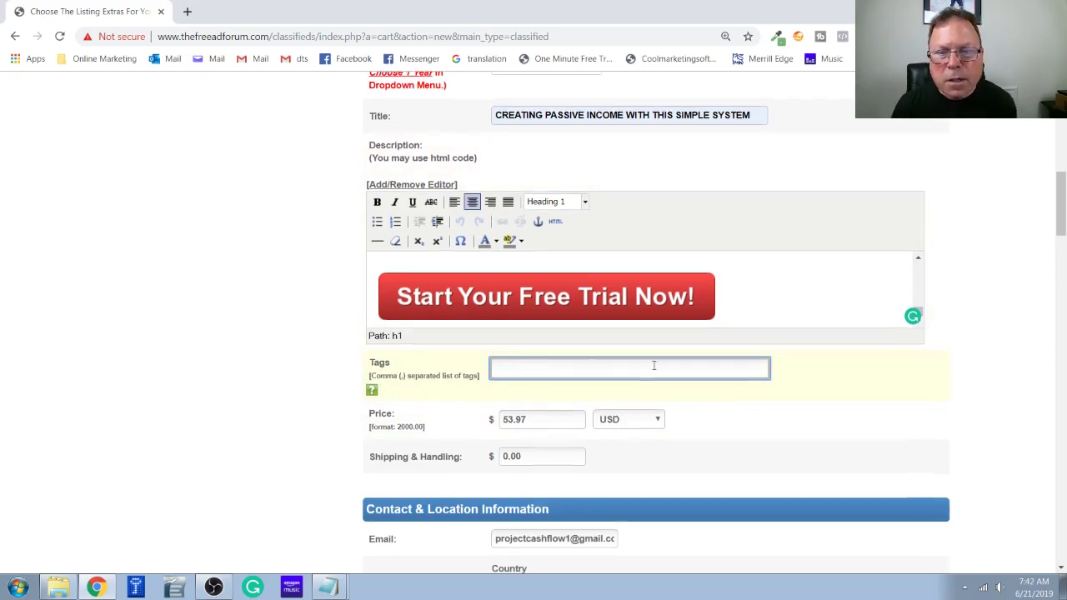
scroll(717, 334, "down", 3)
scroll(695, 286, "down", 1)
scroll(583, 302, "down", 2)
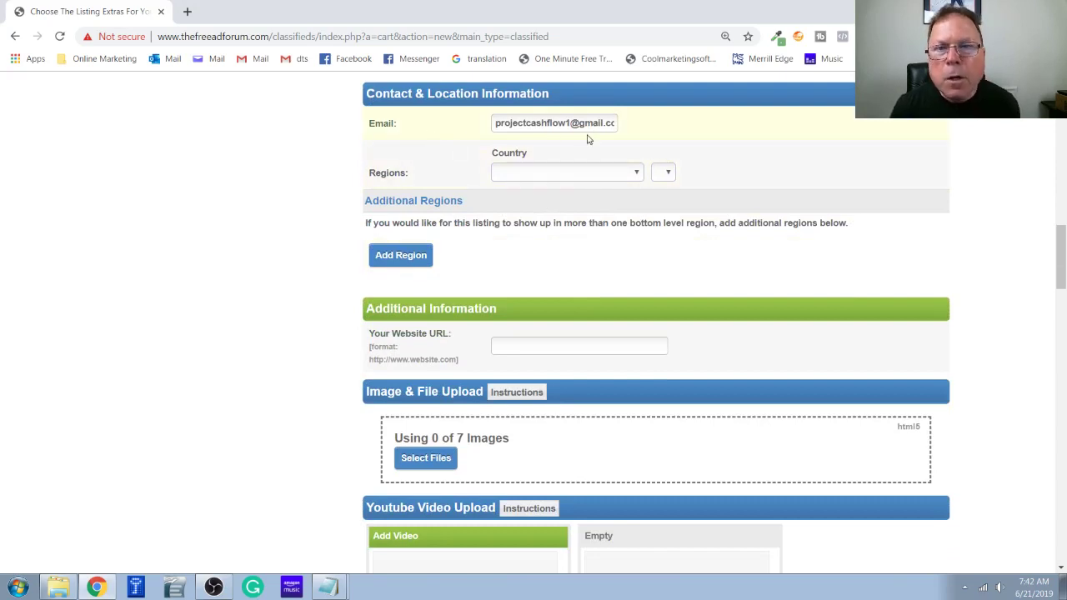
Choose United States as the country, California as the state and Fresno as the city.
left_click(531, 175)
left_click(525, 202)
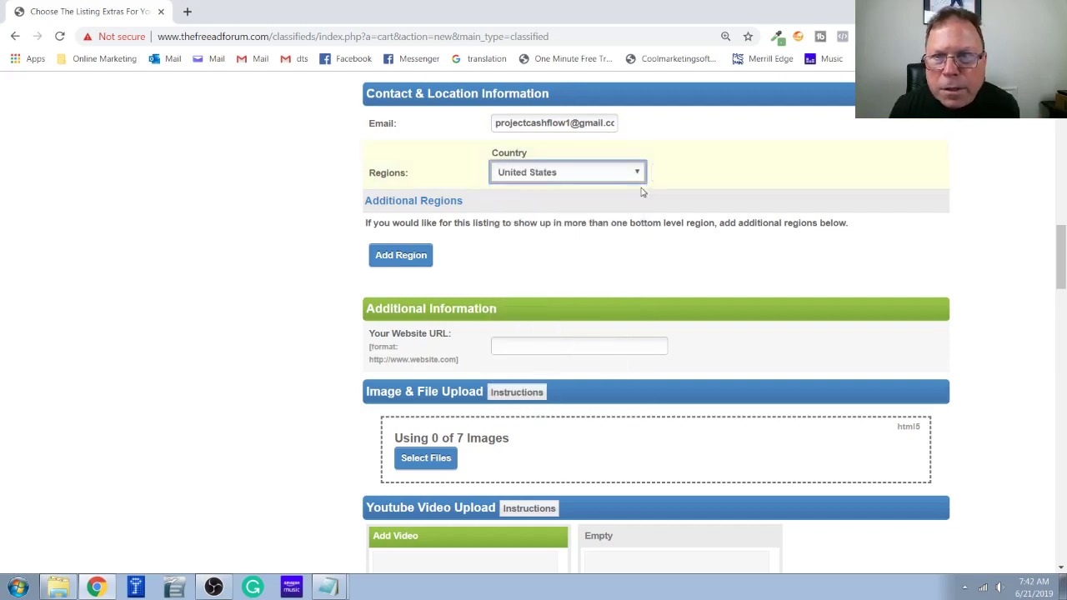
left_click(697, 173)
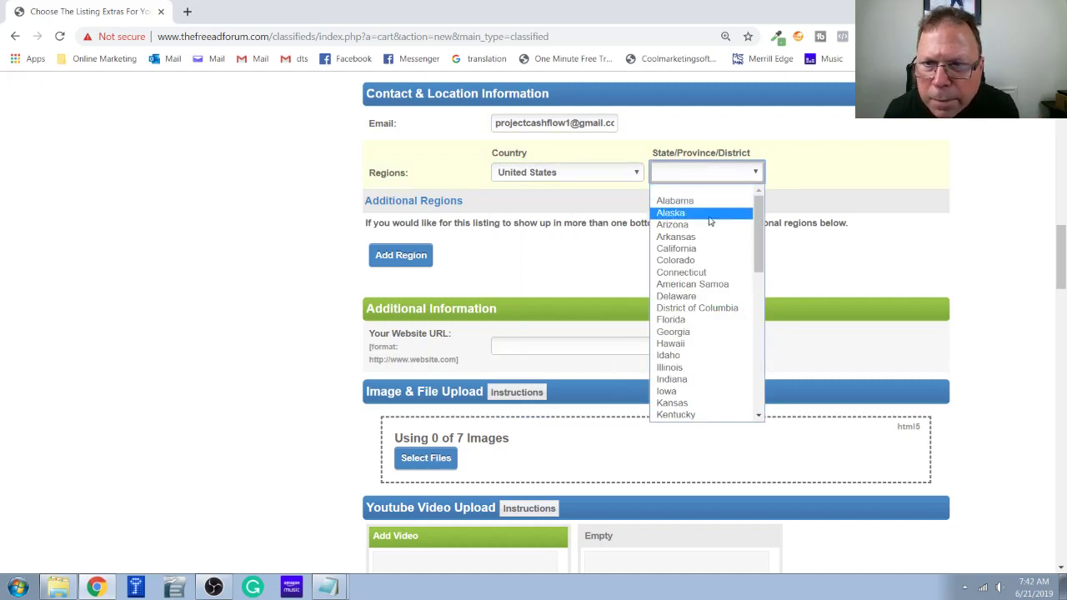
left_click(719, 250)
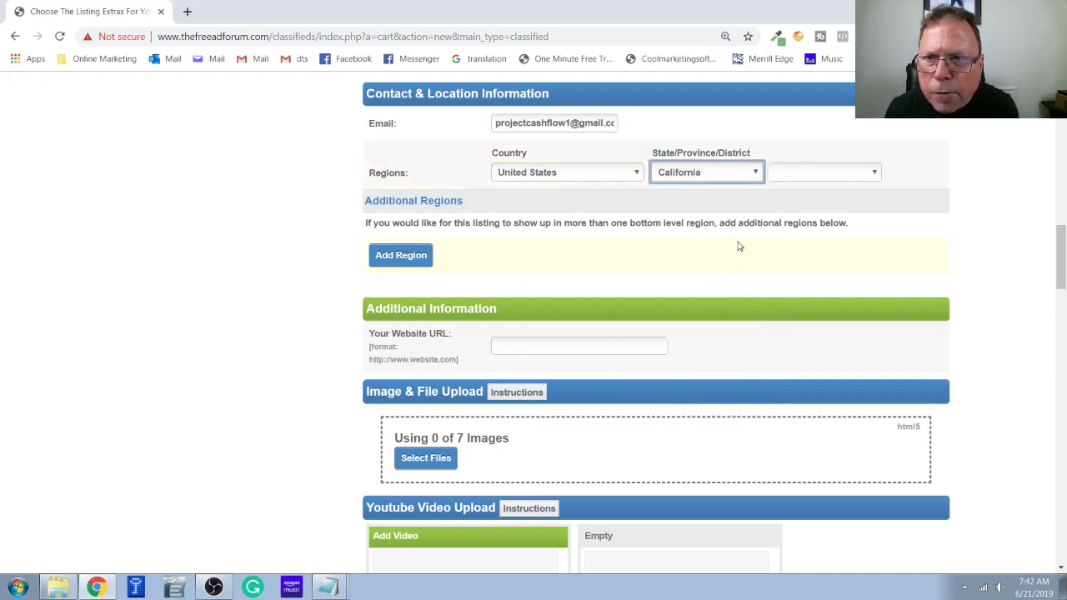
left_click(815, 173)
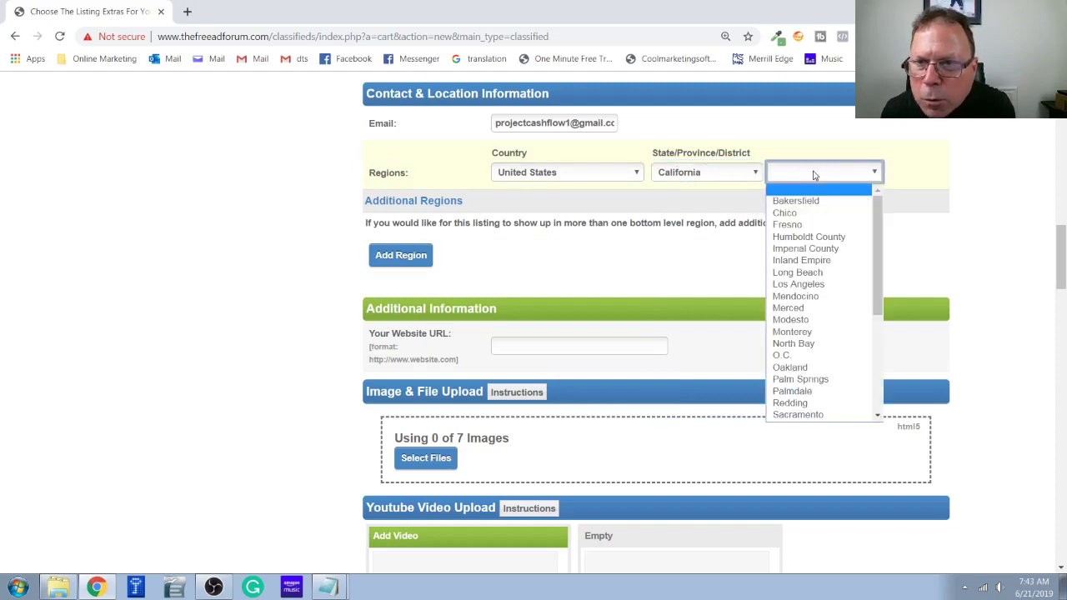
left_click(814, 233)
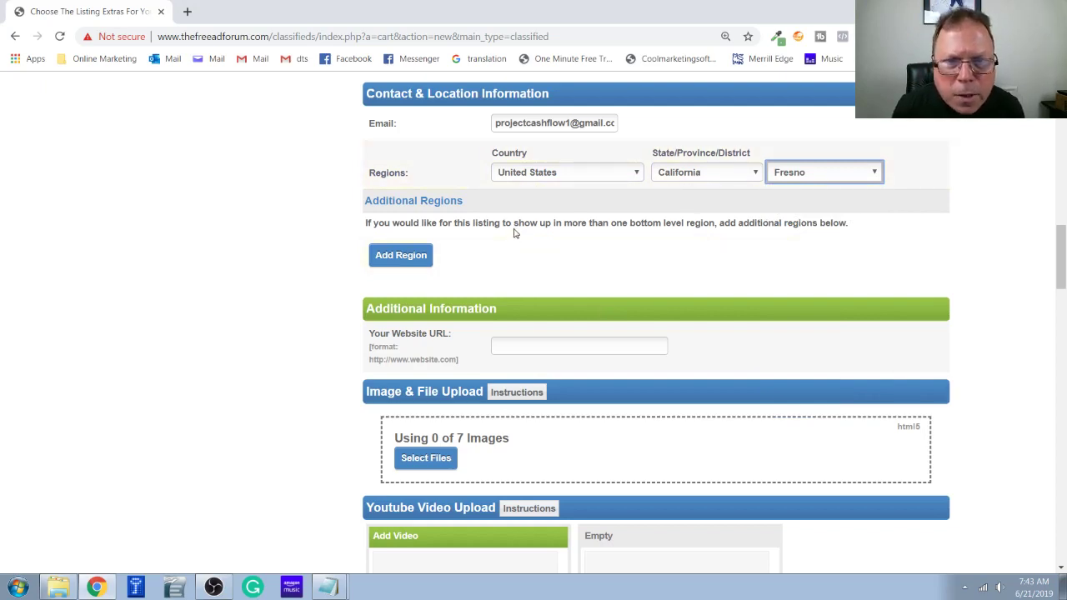
scroll(505, 238, "down", 1)
left_click(526, 279)
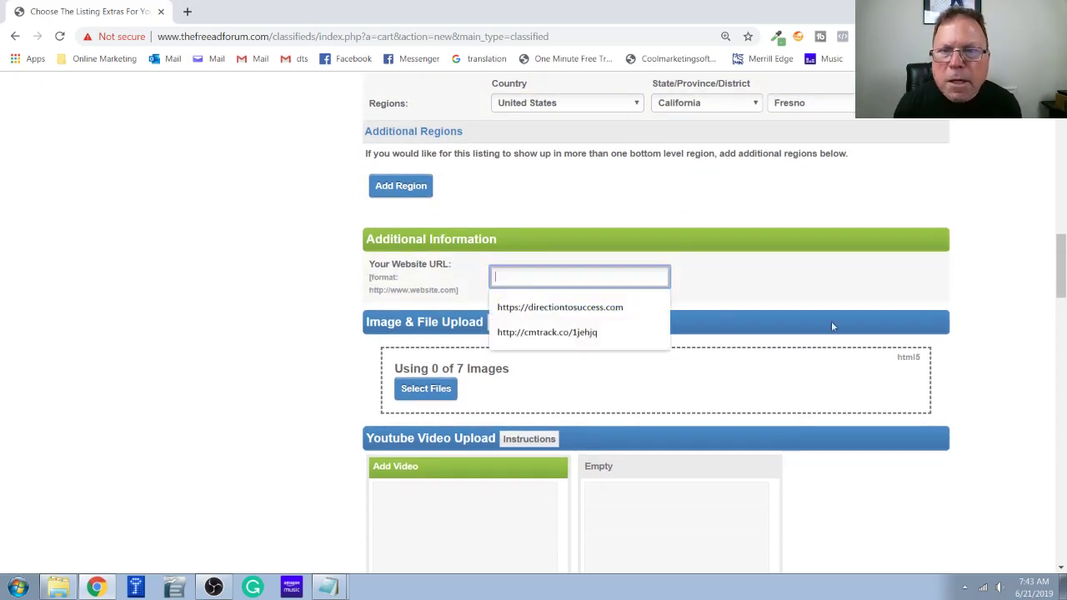
left_click(588, 308)
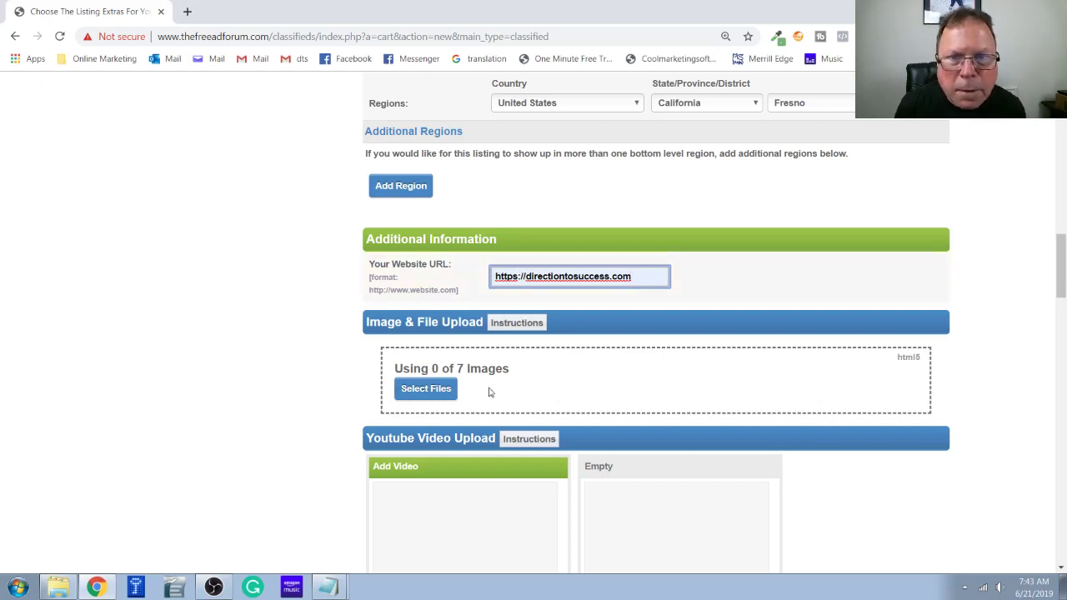
scroll(505, 372, "down", 1)
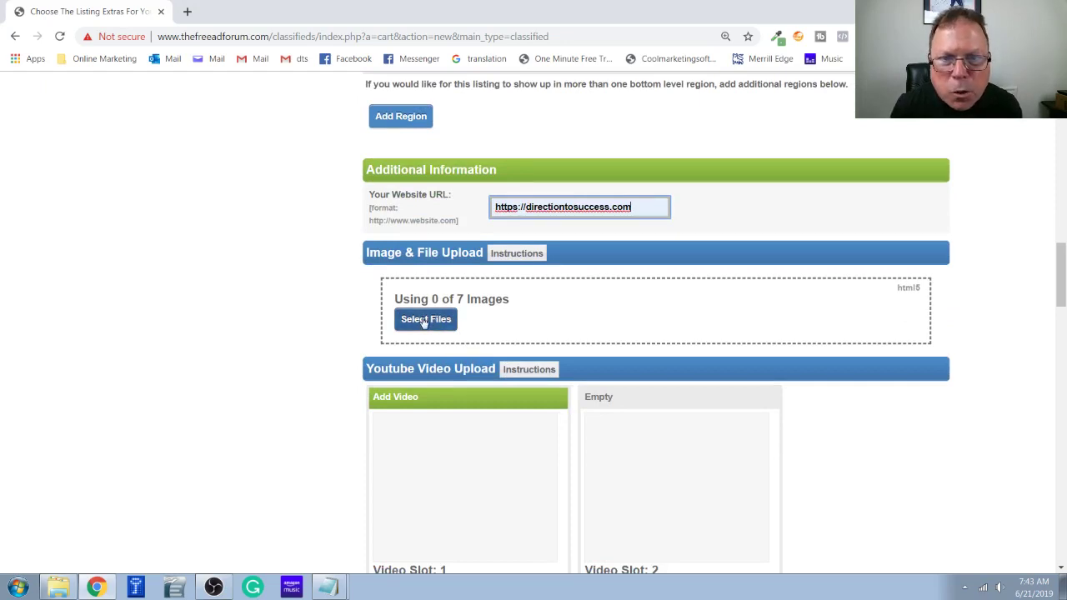
left_click(425, 322)
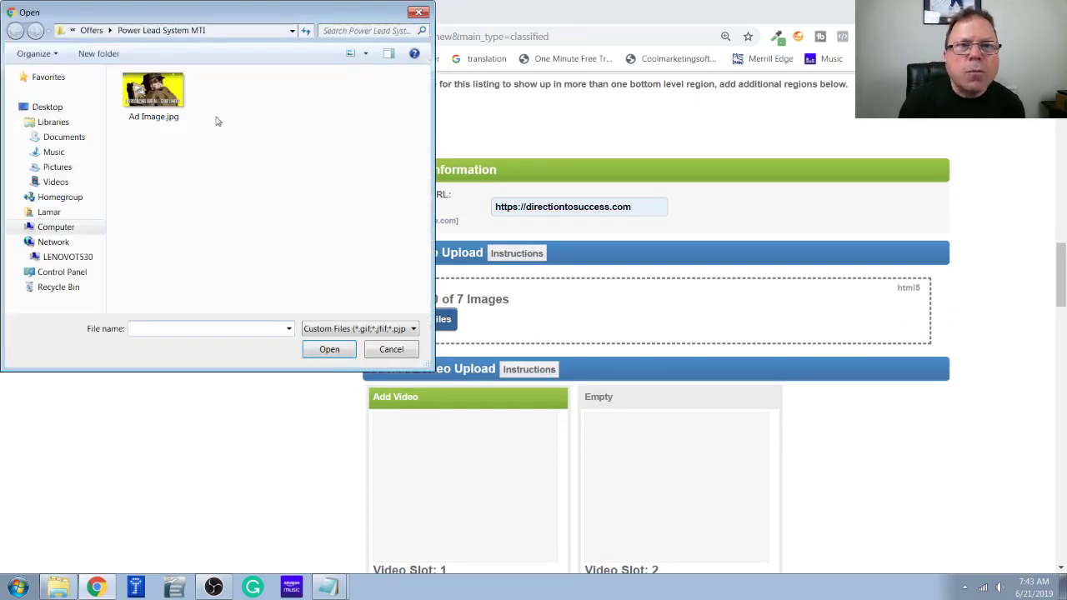
double_click(152, 96)
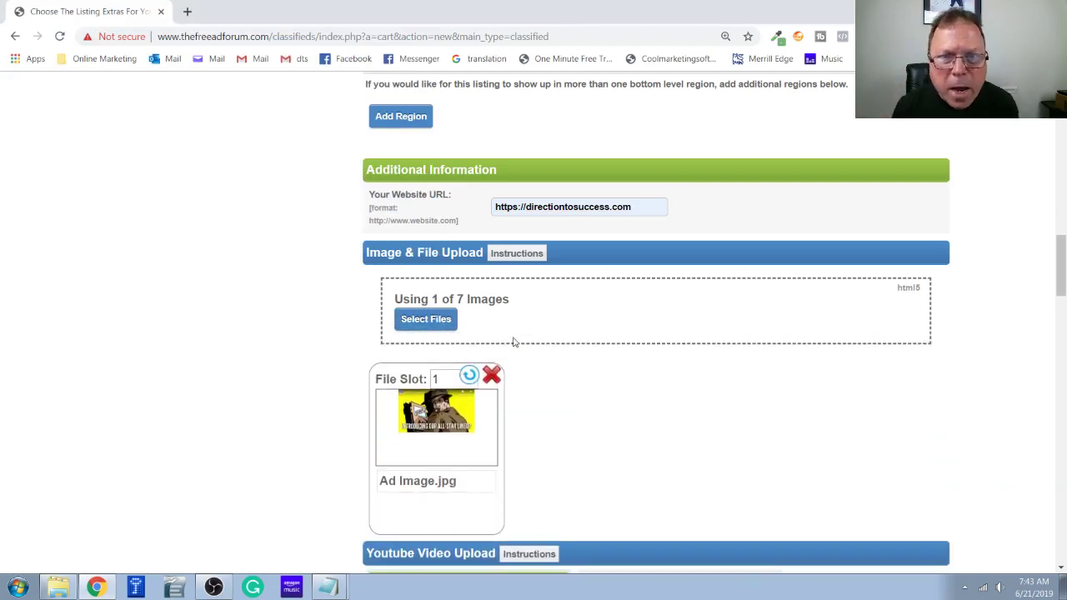
scroll(517, 340, "down", 3)
scroll(542, 260, "down", 1)
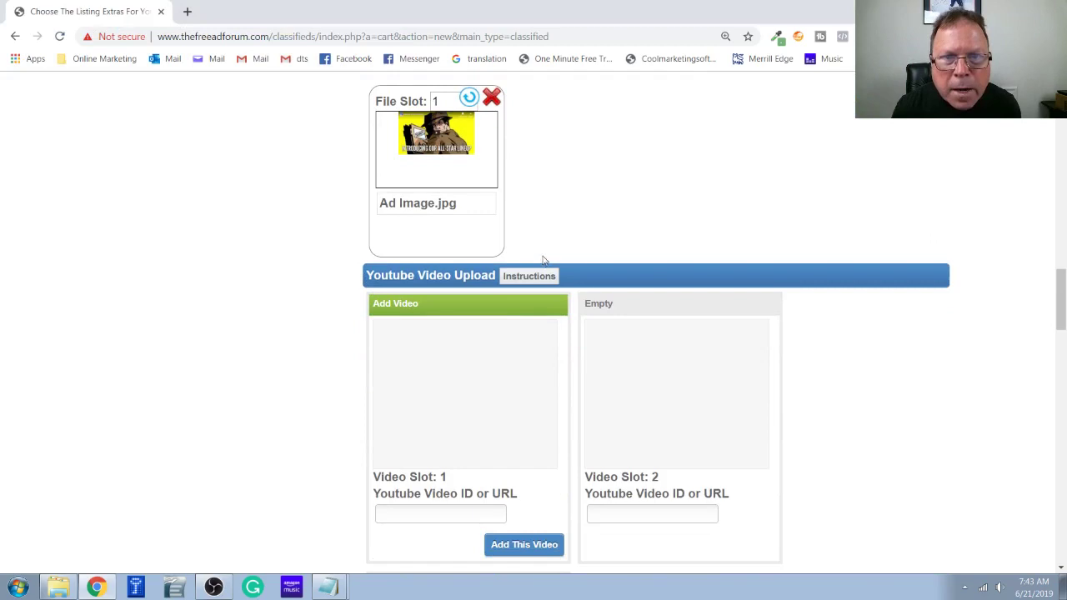
scroll(464, 372, "down", 1)
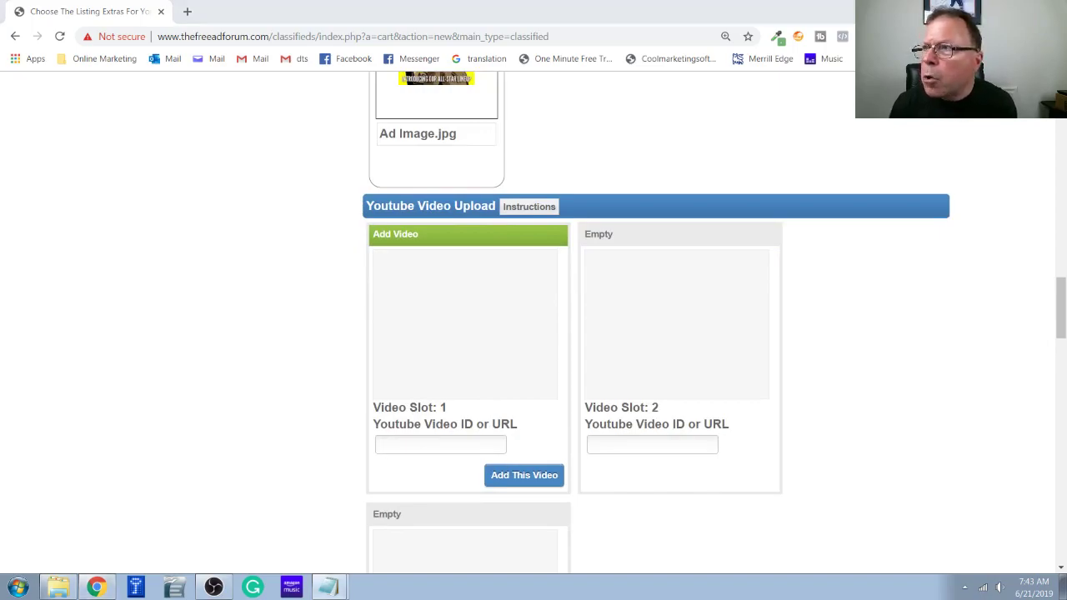
Copy the YouTube link from MTI Offers.txt in Notepad, then drag Notepad off screen.
key("alt+Tab")
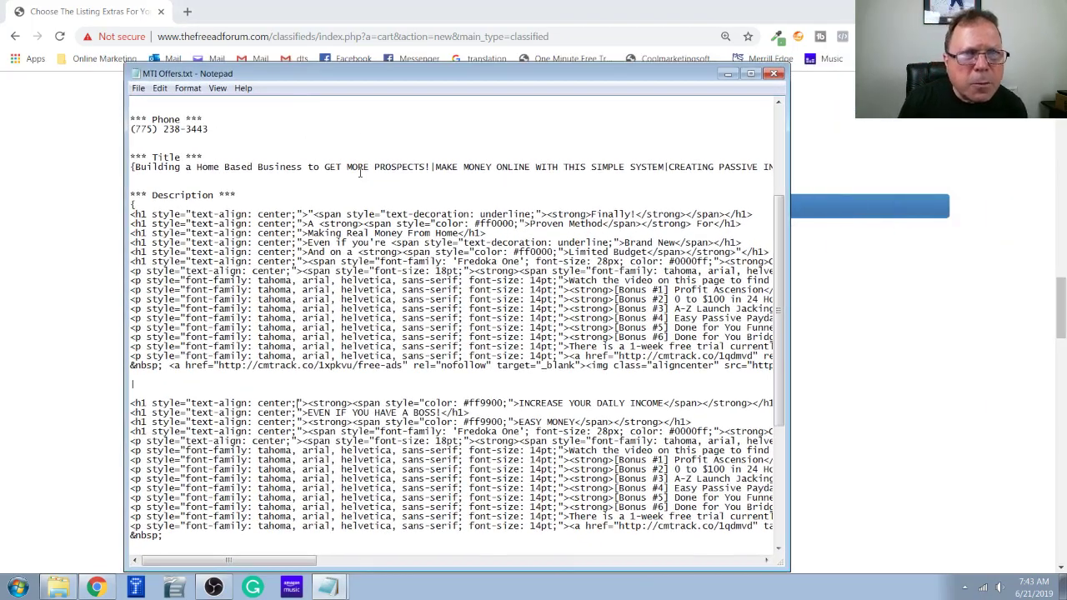
scroll(360, 173, "up", 1)
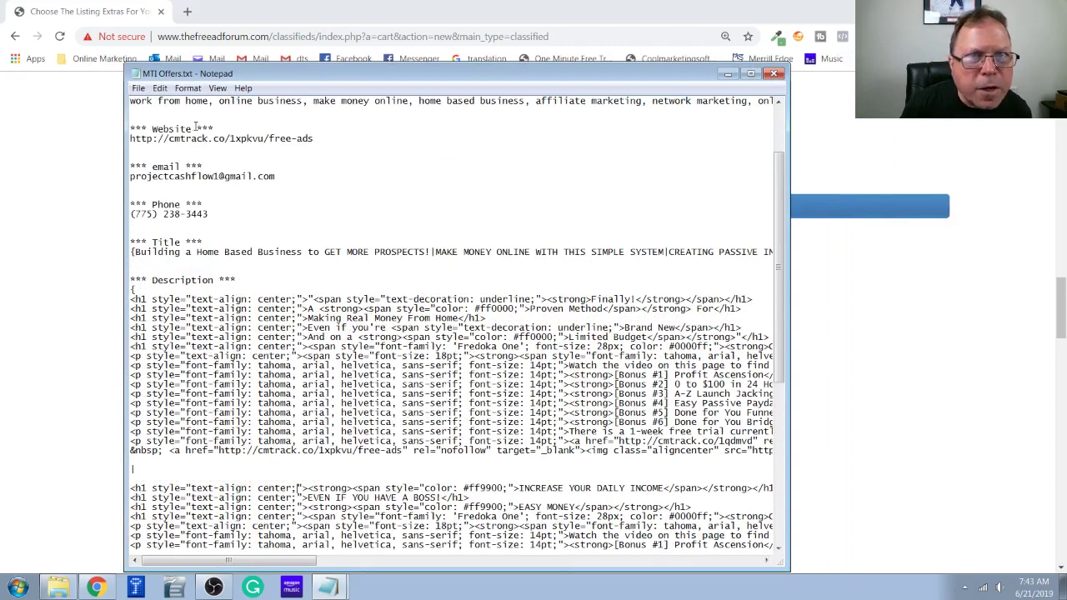
scroll(195, 125, "up", 3)
left_click_drag(132, 110, 297, 110)
key("shift+End")
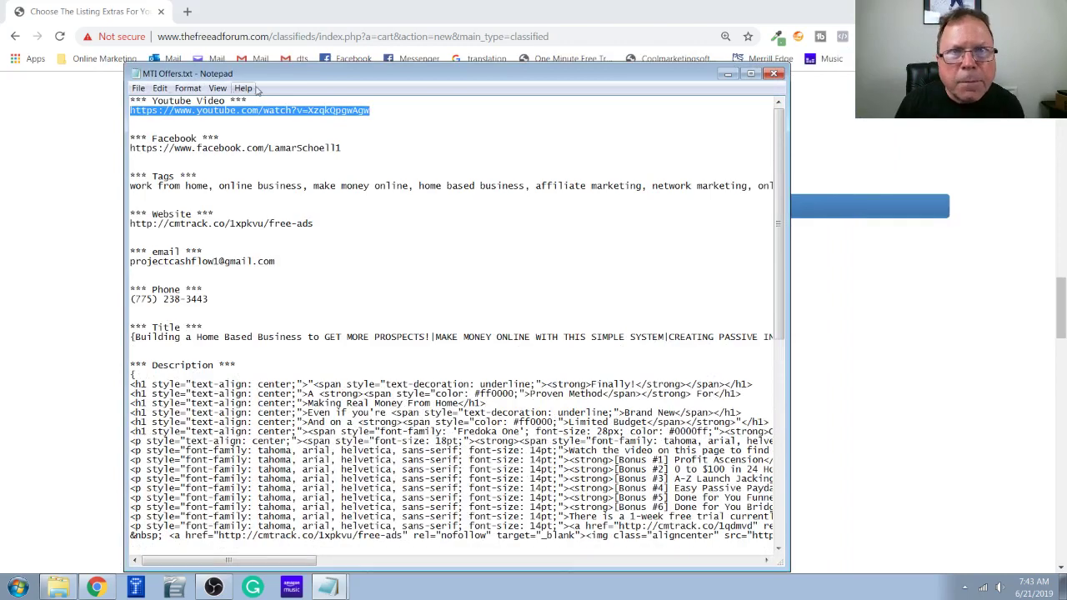
left_click_drag(281, 83, 1063, 92)
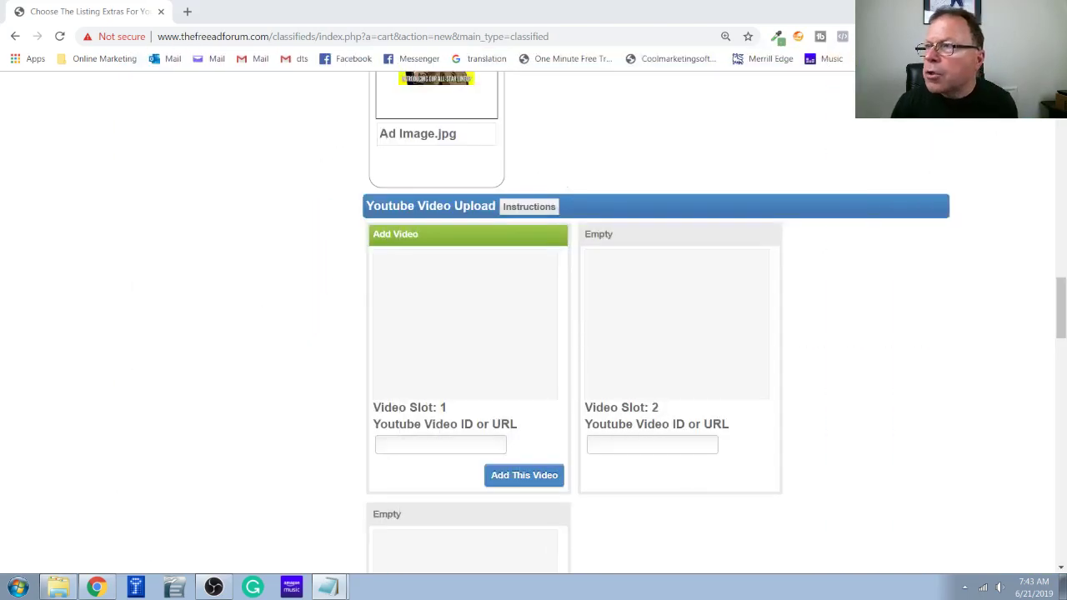
Paste the YouTube link into Video Slot 1 and add the video to the ad.
left_click(405, 448)
right_click(408, 456)
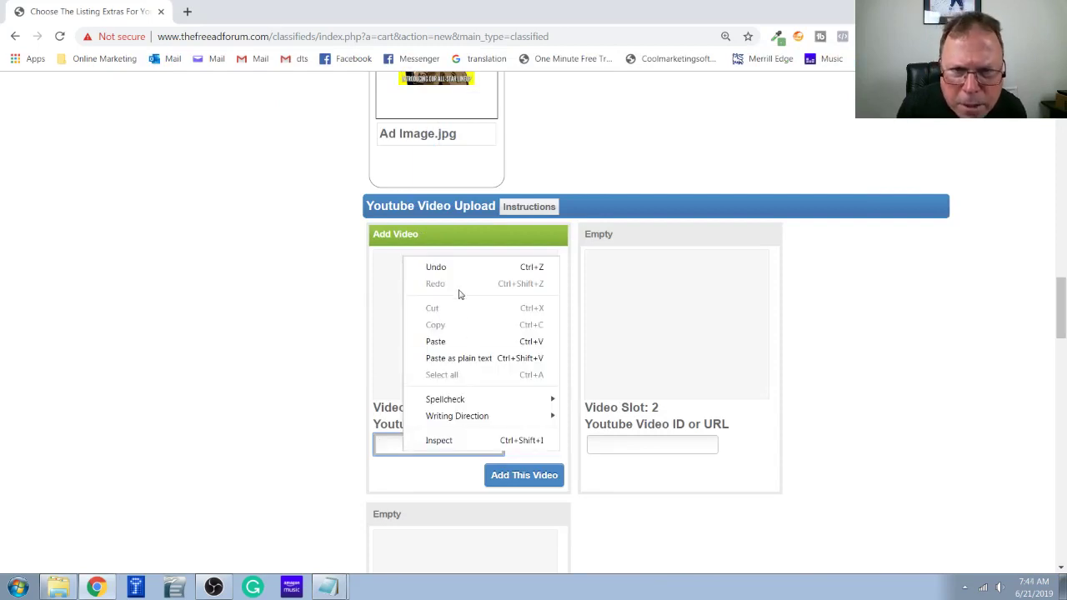
left_click(455, 341)
left_click(531, 476)
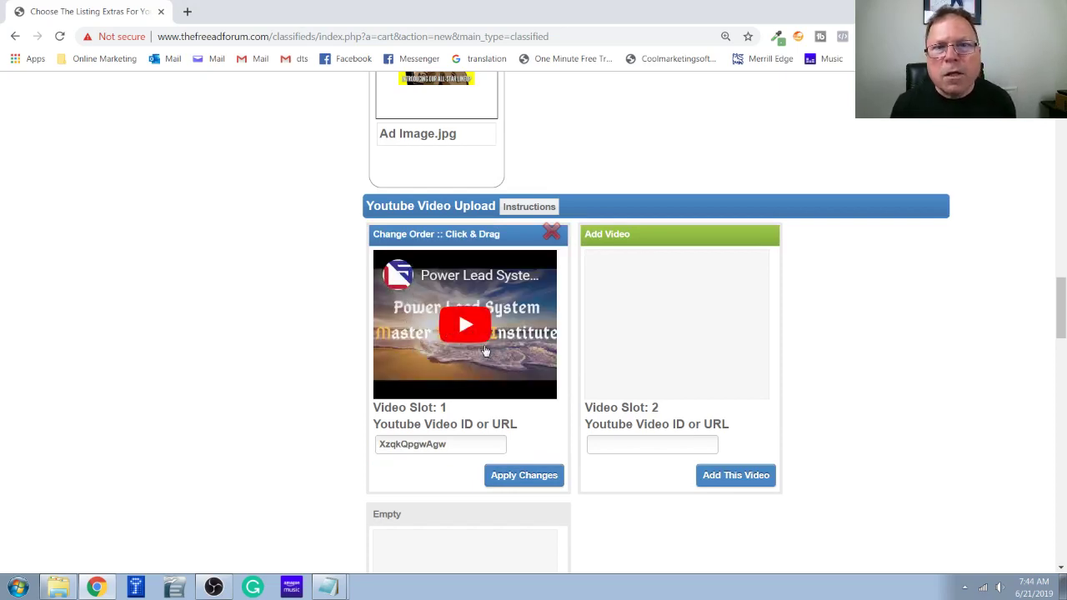
scroll(486, 351, "down", 2)
scroll(483, 347, "down", 1)
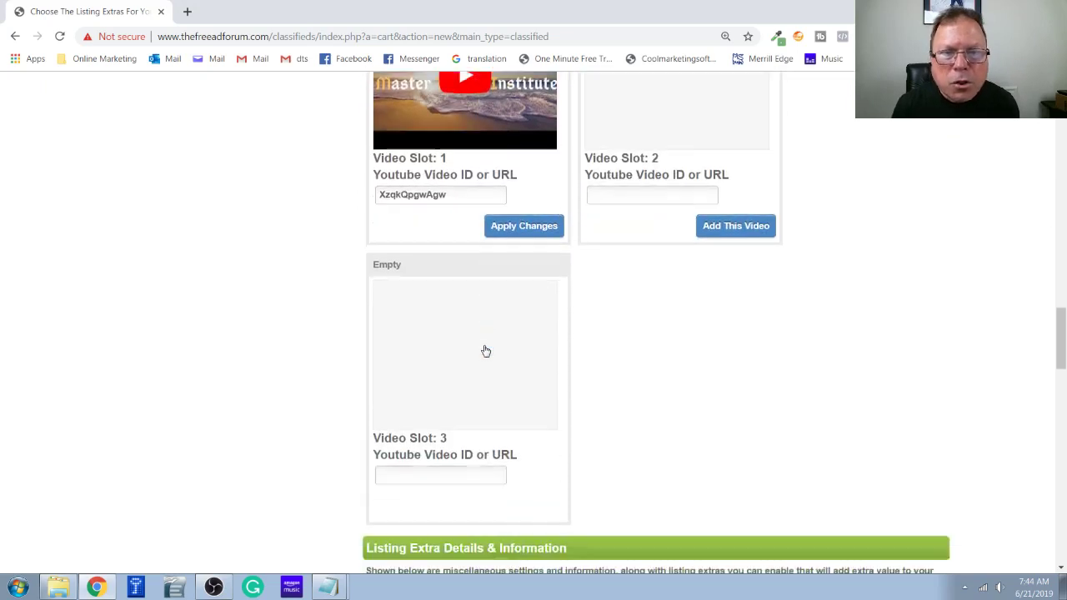
scroll(483, 350, "down", 1)
scroll(502, 365, "down", 2)
scroll(503, 367, "down", 2)
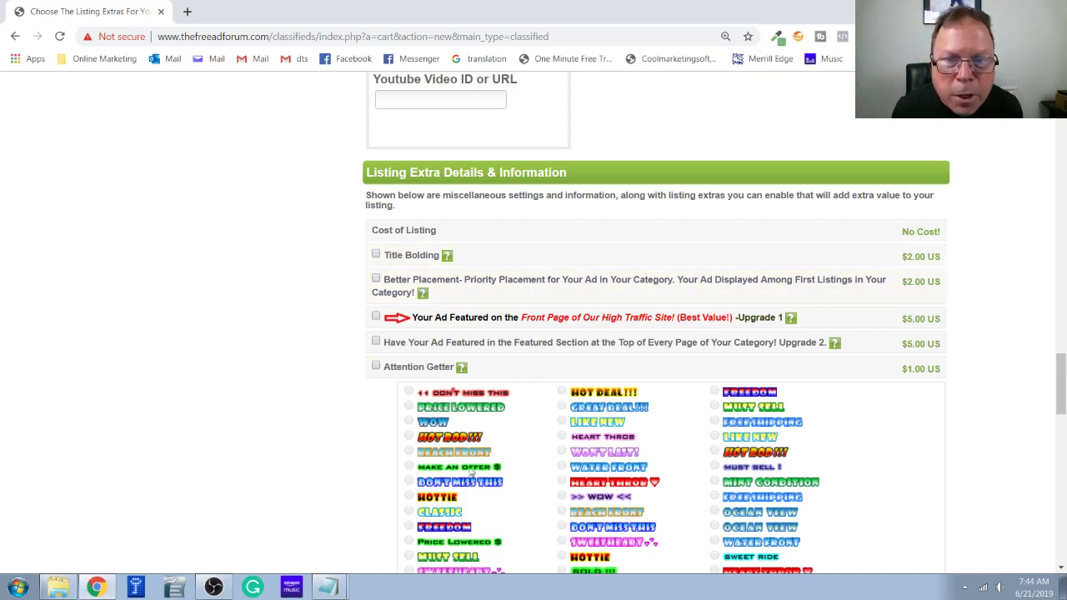
scroll(524, 438, "down", 2)
scroll(594, 293, "down", 1)
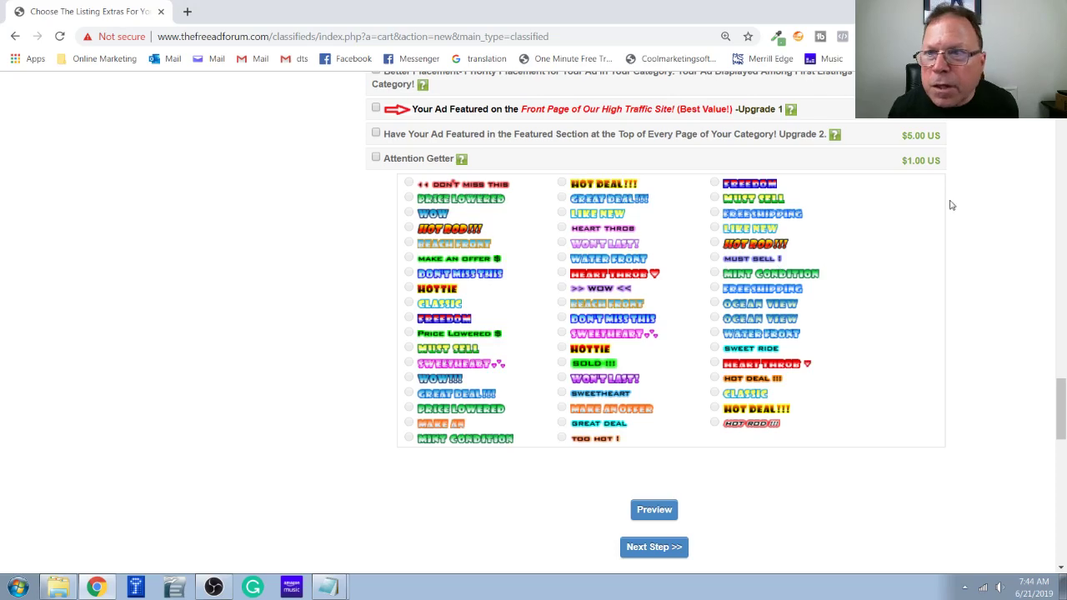
scroll(823, 222, "up", 1)
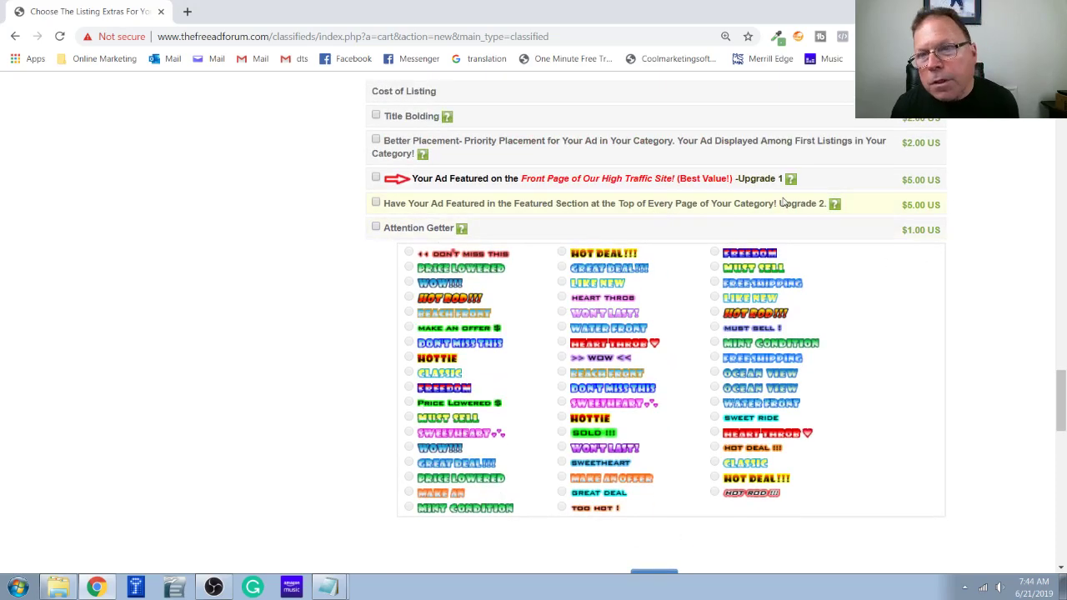
scroll(655, 217, "up", 1)
scroll(579, 196, "down", 4)
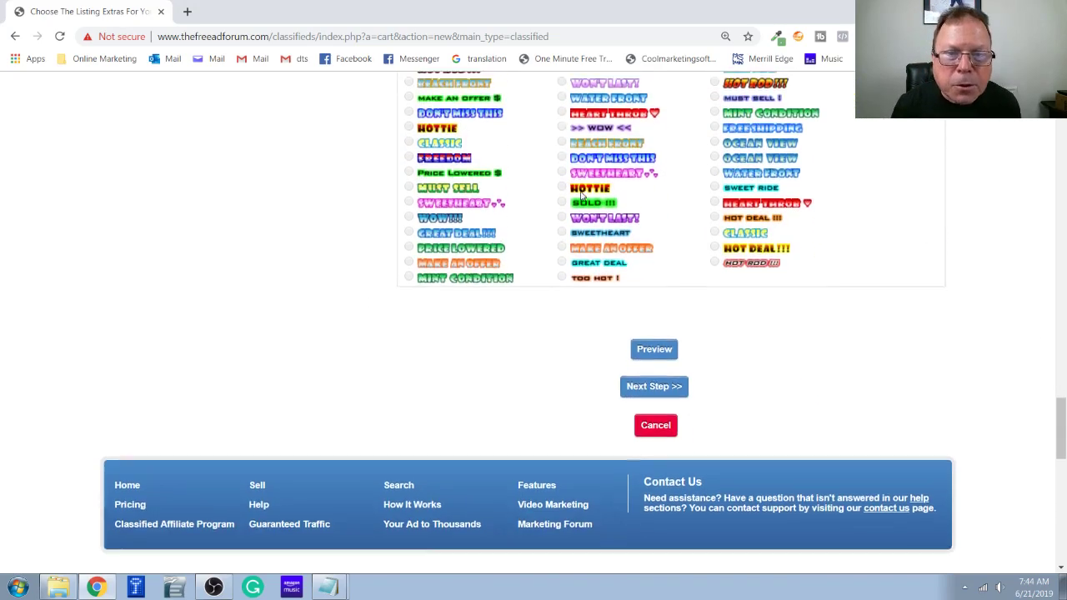
scroll(550, 250, "down", 2)
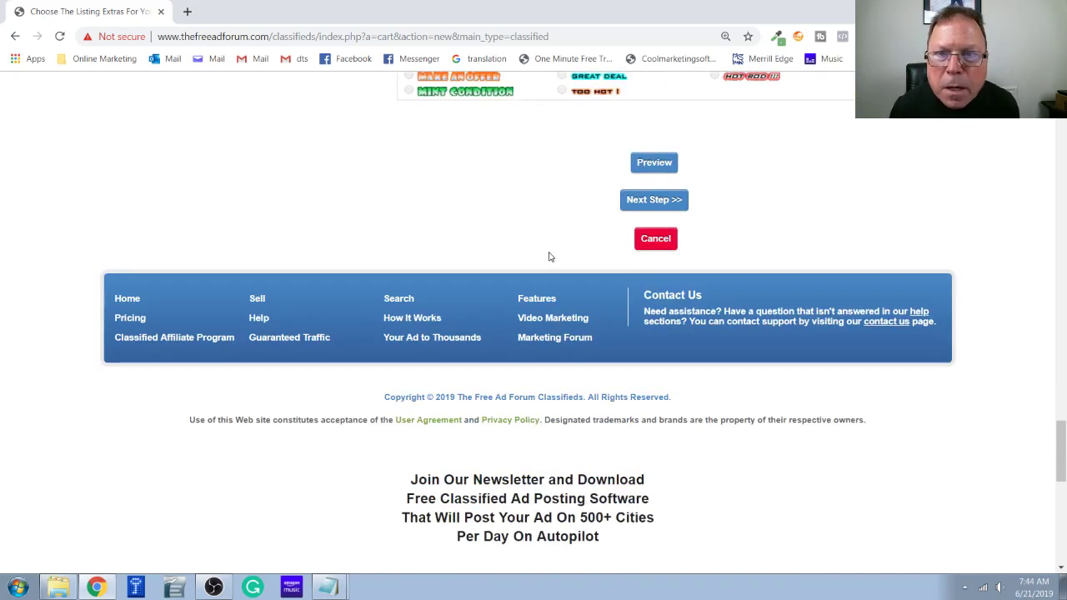
left_click(658, 166)
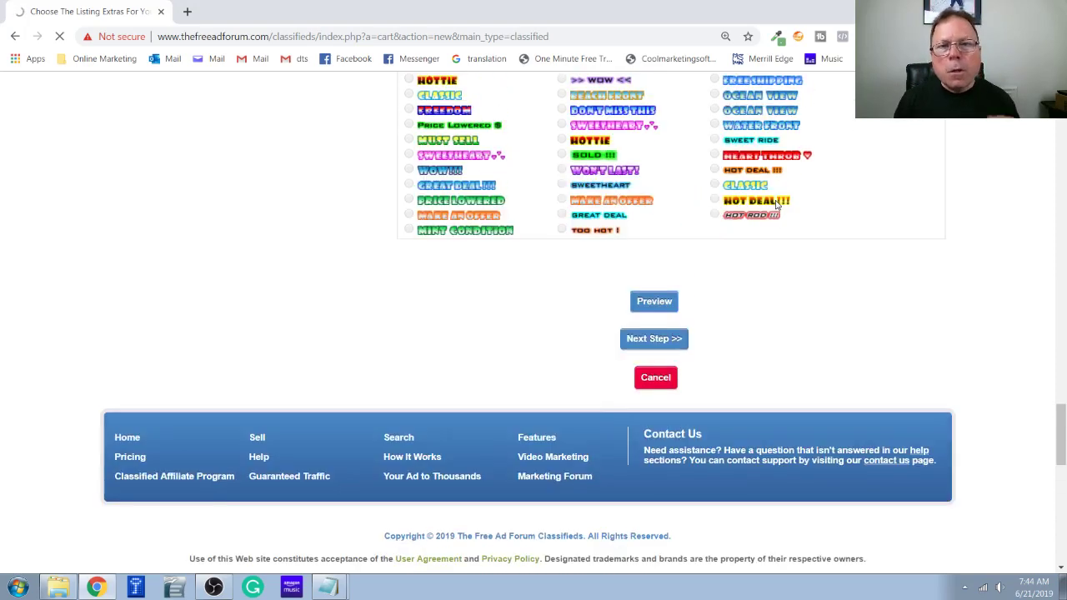
left_click(667, 300)
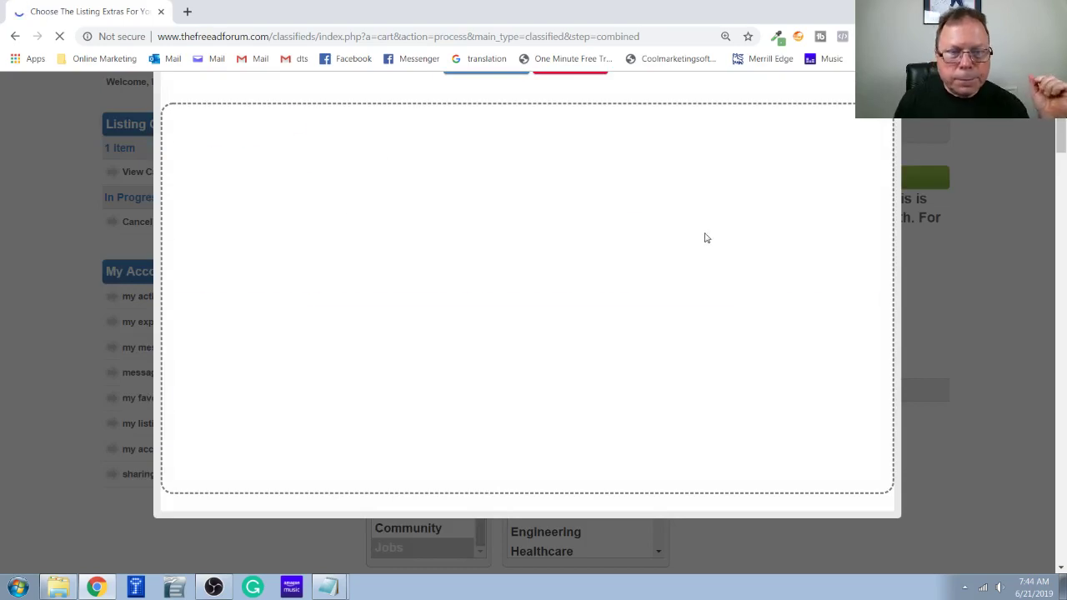
scroll(691, 250, "down", 1)
scroll(687, 260, "down", 2)
scroll(686, 261, "down", 2)
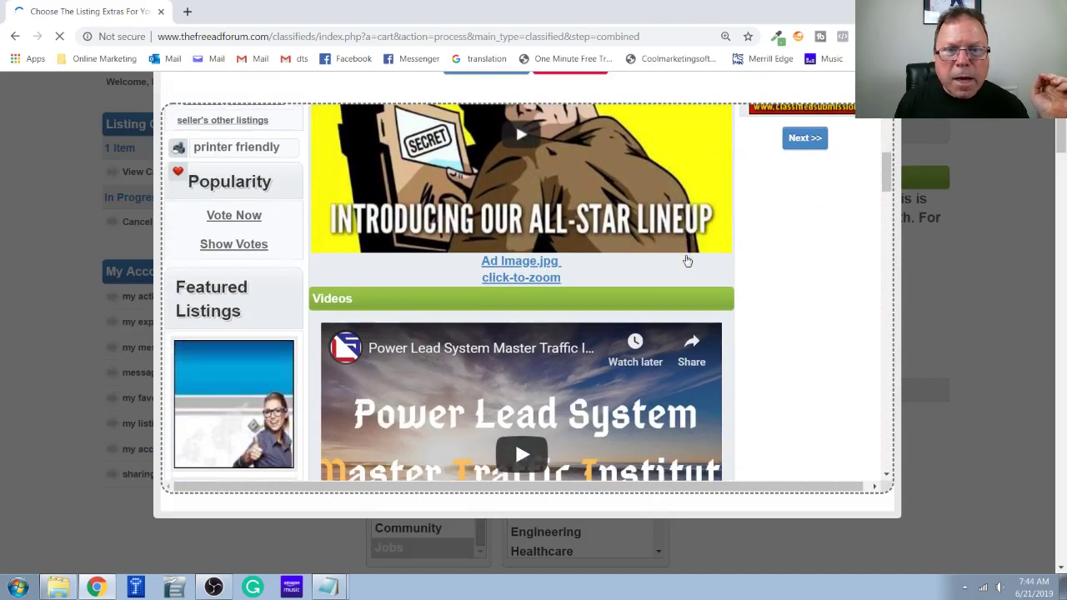
scroll(513, 184, "down", 2)
scroll(579, 221, "down", 1)
scroll(578, 221, "down", 1)
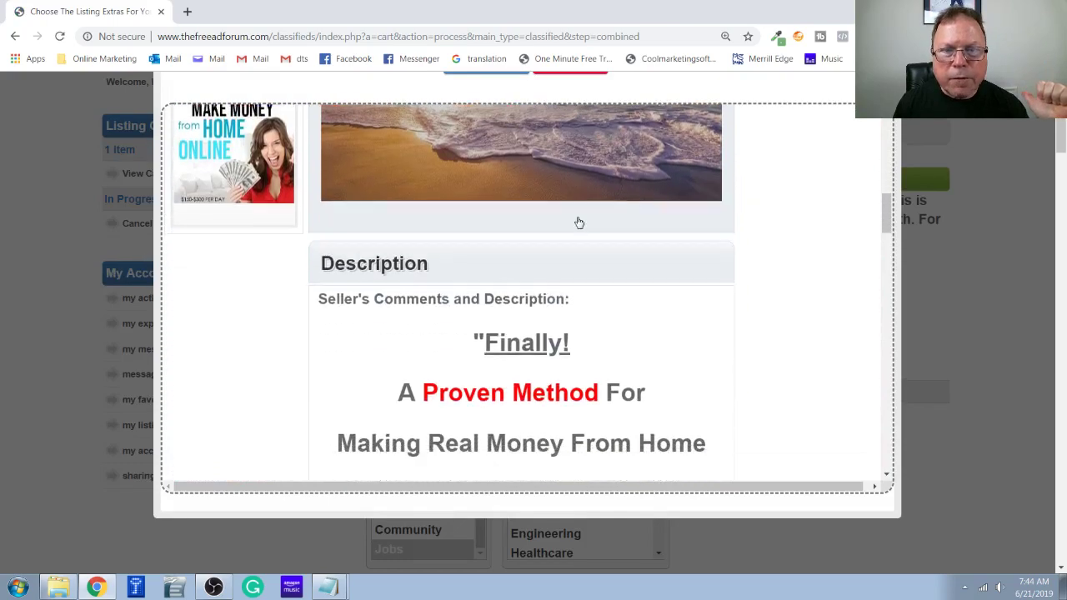
scroll(578, 222, "down", 2)
scroll(579, 222, "down", 1)
scroll(576, 223, "down", 2)
scroll(576, 223, "down", 2)
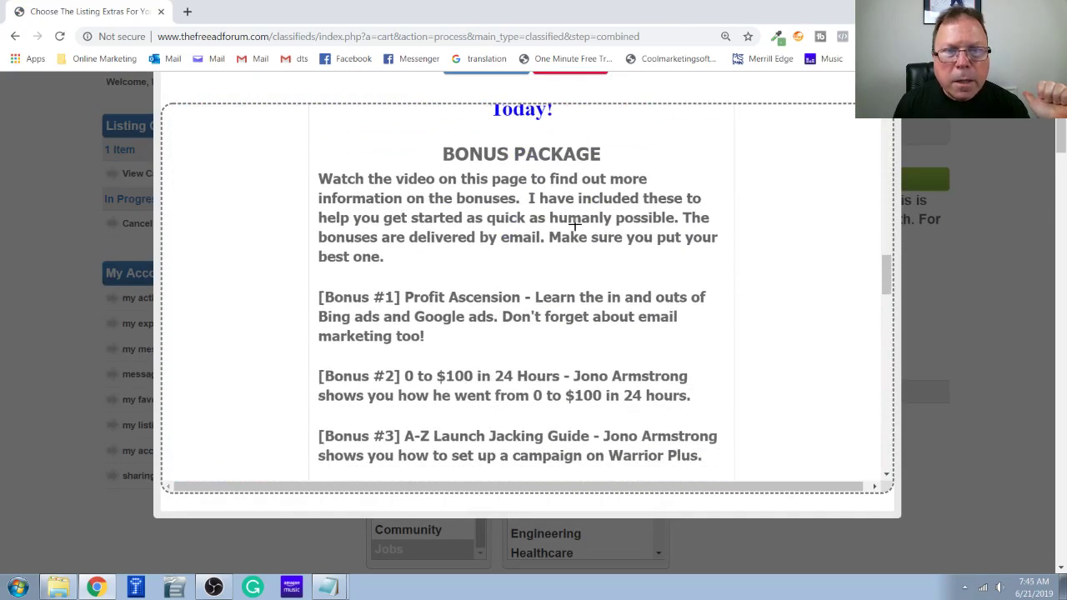
scroll(575, 224, "down", 1)
scroll(575, 224, "down", 3)
scroll(575, 224, "down", 1)
scroll(575, 224, "down", 2)
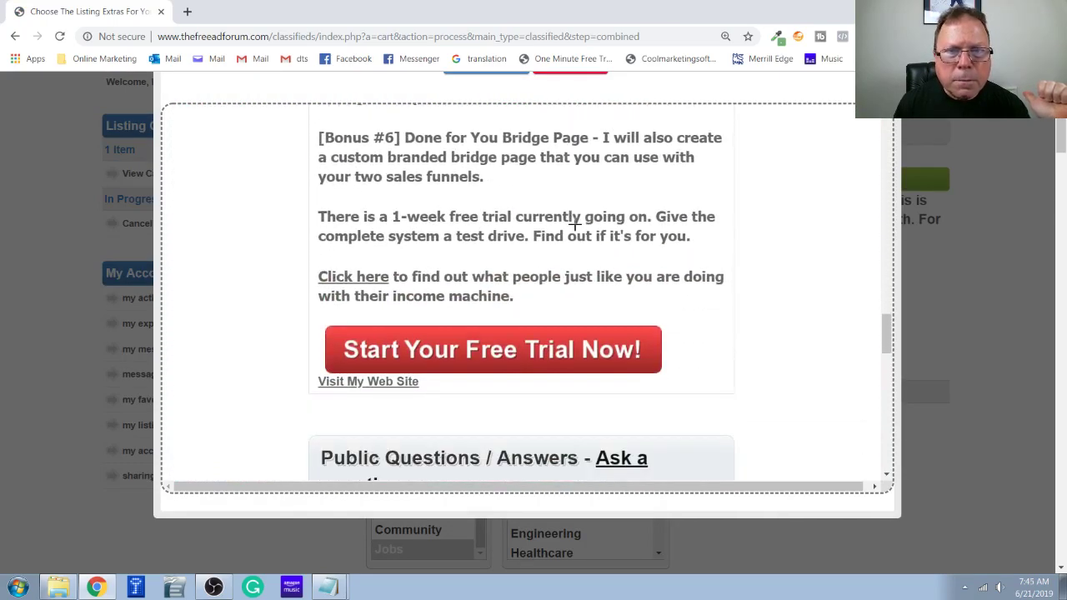
scroll(574, 224, "down", 2)
scroll(572, 222, "down", 1)
scroll(586, 245, "down", 2)
scroll(645, 364, "down", 1)
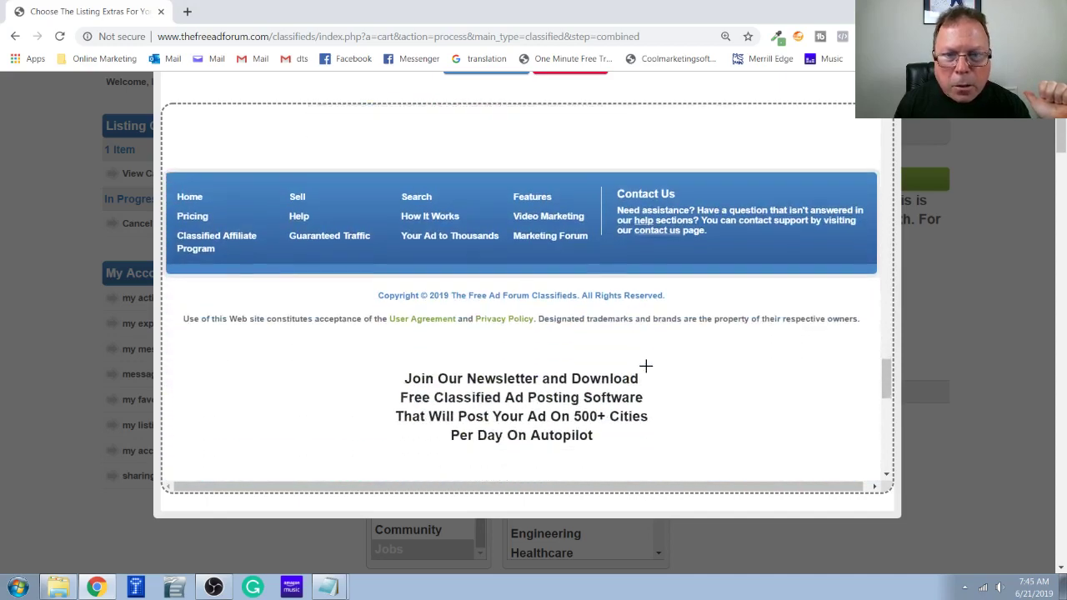
scroll(645, 364, "down", 2)
scroll(693, 239, "up", 2)
scroll(677, 209, "up", 2)
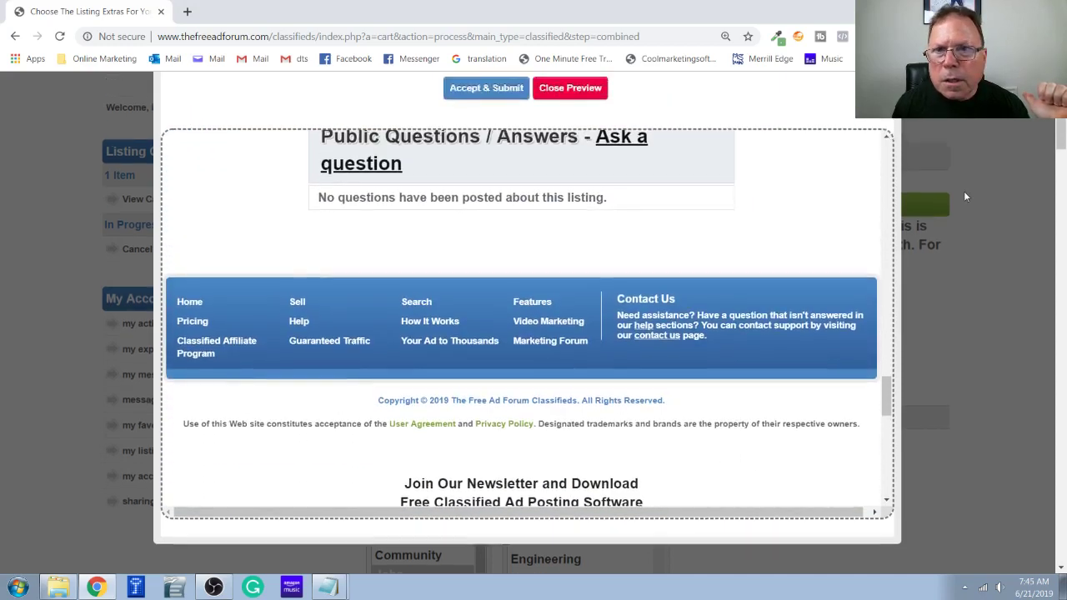
scroll(661, 179, "up", 2)
left_click(588, 133)
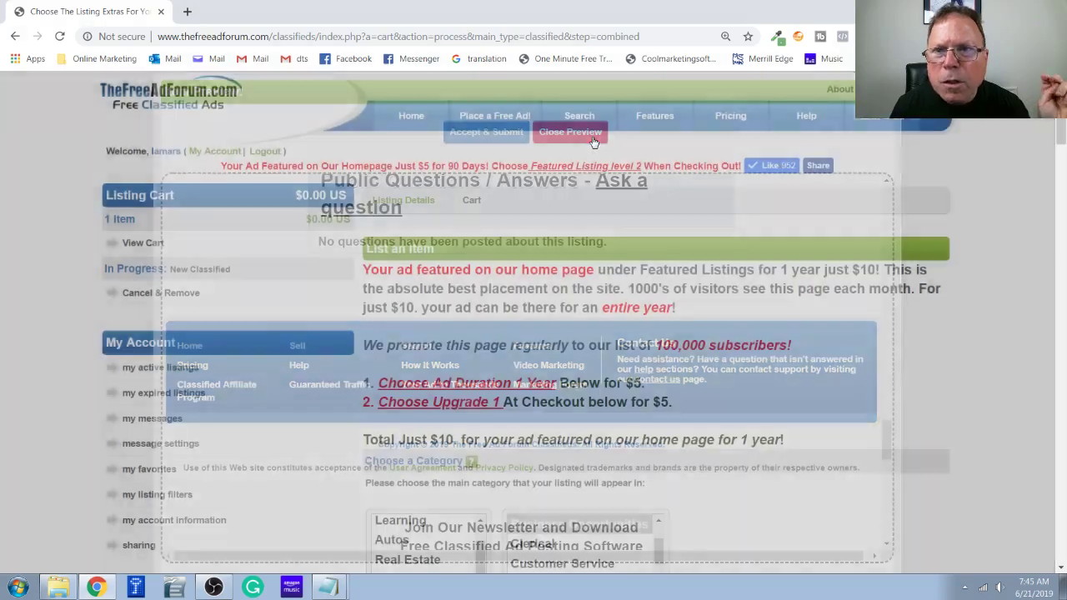
Go to the bottom of the listing form and submit it with Next Step >>.
scroll(774, 400, "down", 2)
scroll(776, 402, "down", 5)
scroll(792, 358, "down", 3)
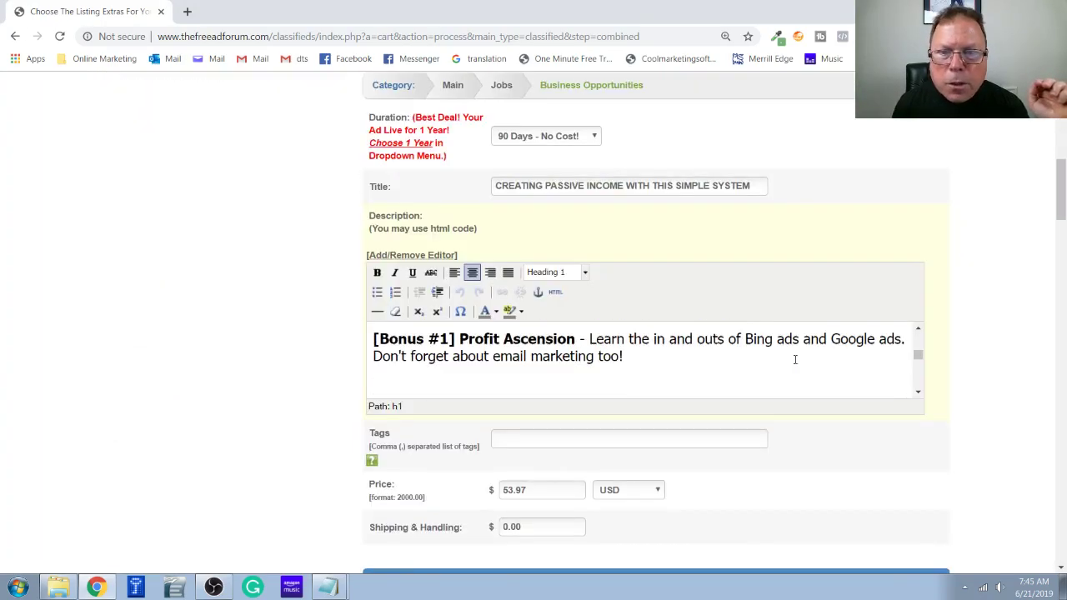
scroll(1011, 339, "down", 1)
scroll(991, 359, "down", 5)
scroll(991, 360, "down", 3)
scroll(972, 382, "down", 3)
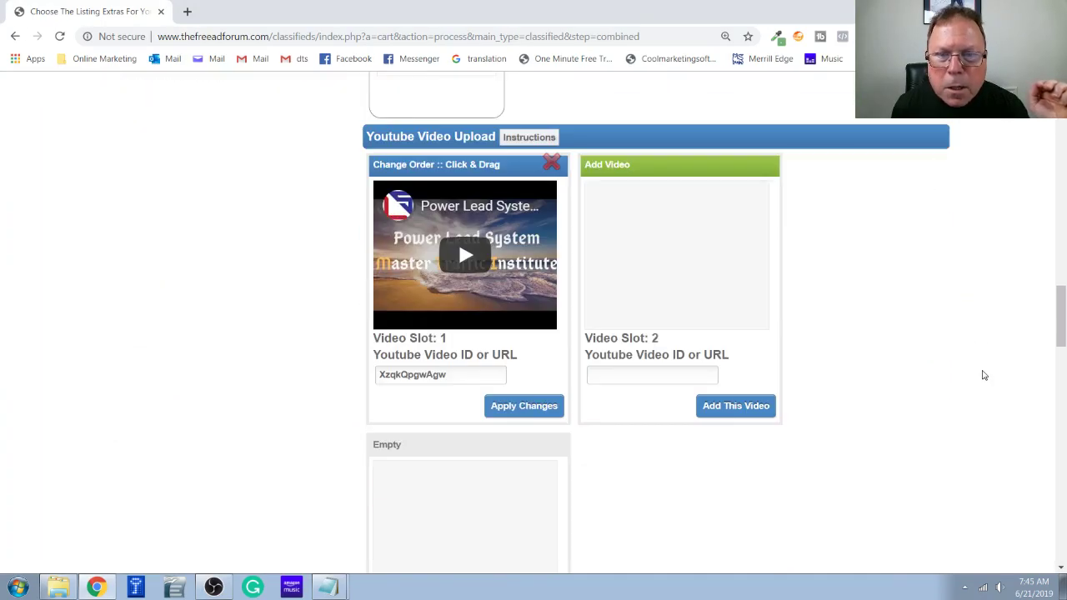
scroll(981, 374, "down", 3)
scroll(923, 357, "down", 3)
scroll(921, 357, "down", 3)
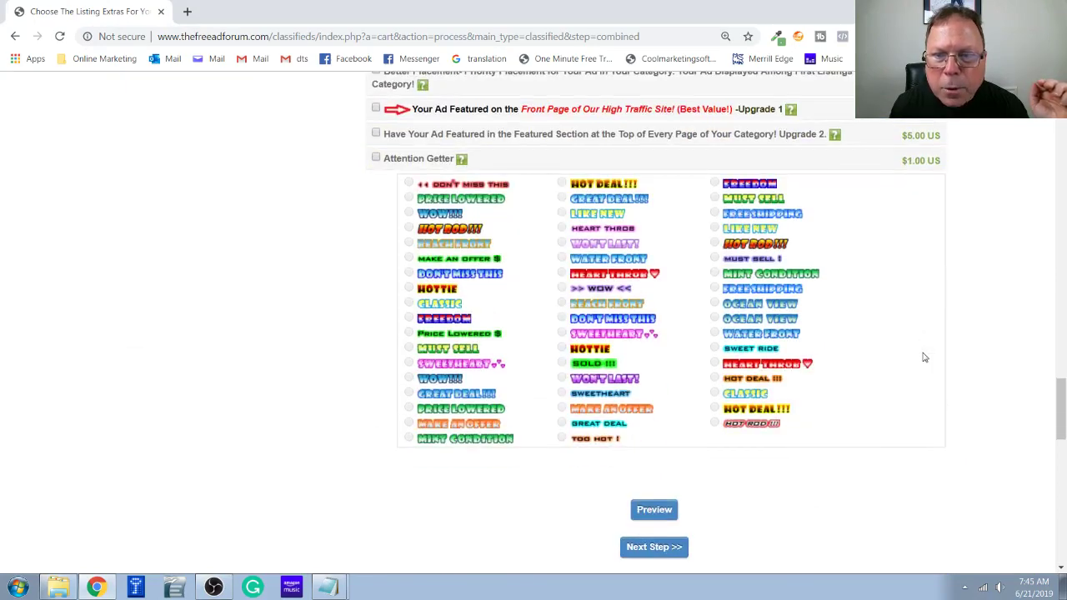
scroll(922, 357, "down", 3)
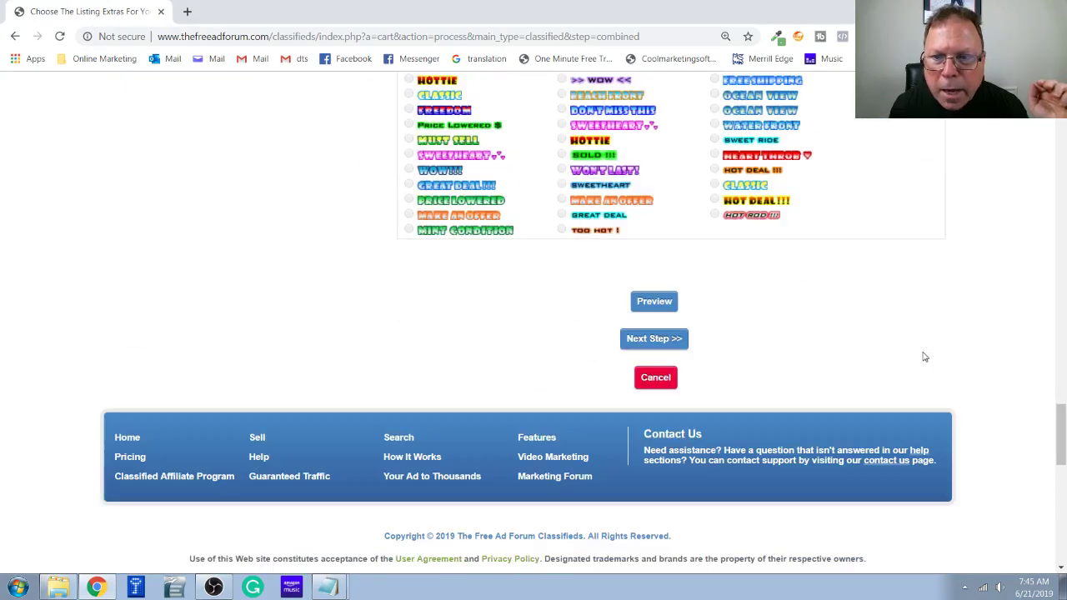
left_click(650, 338)
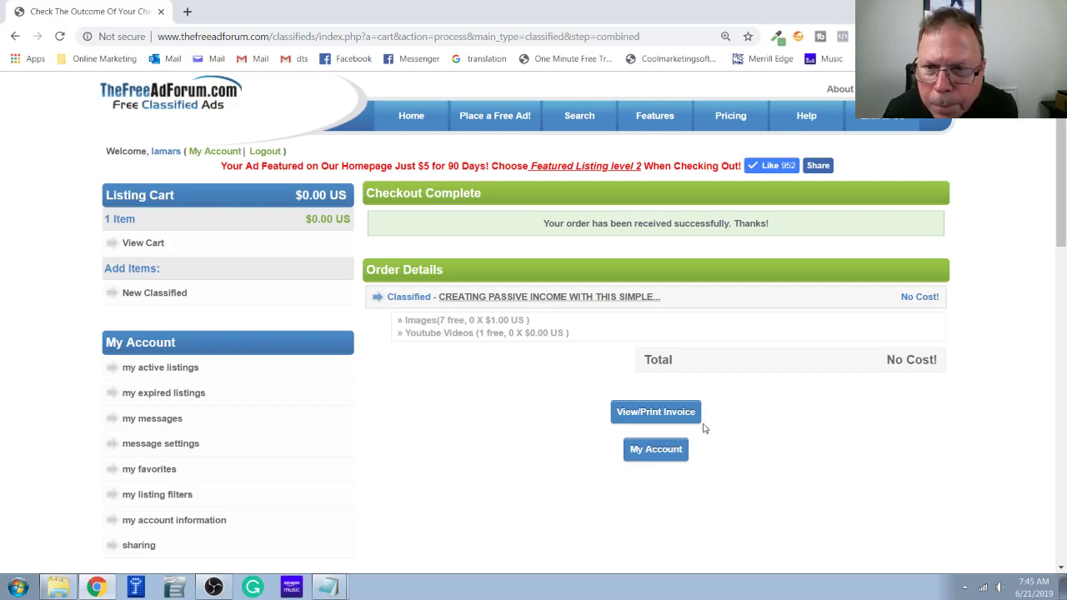
Open My Account and view 'my active listings', with the new ad at the top.
left_click(655, 459)
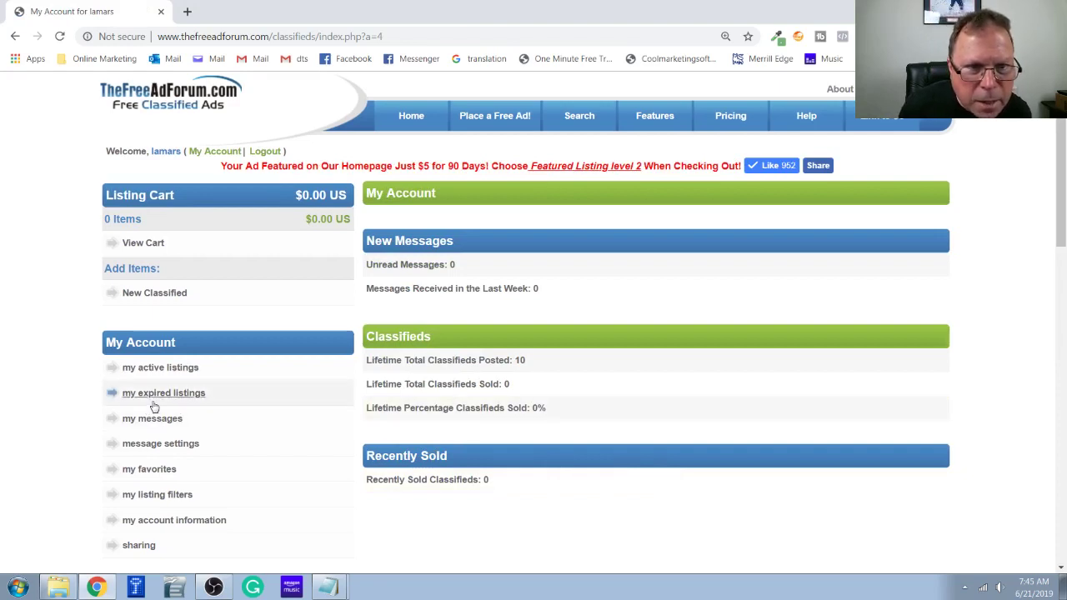
left_click(147, 377)
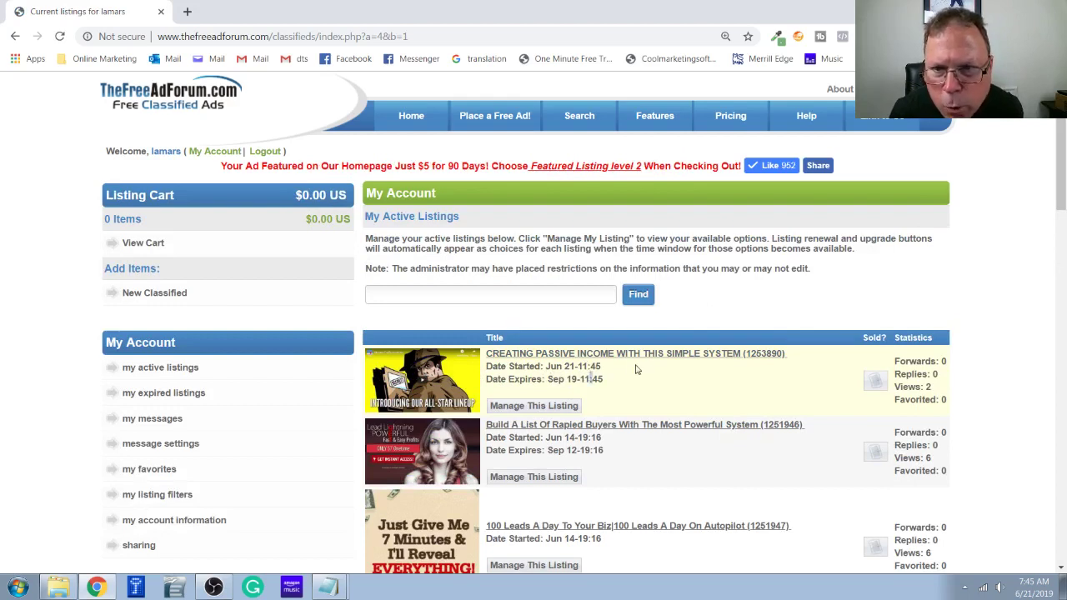
Reveal the management options for the new passive income listing in active listings.
left_click(550, 406)
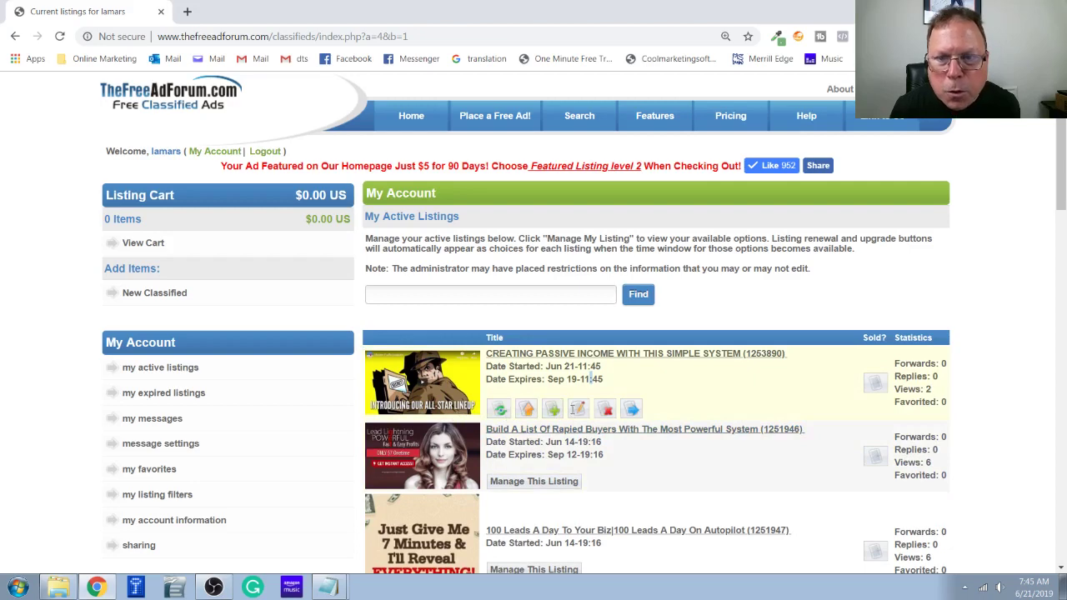